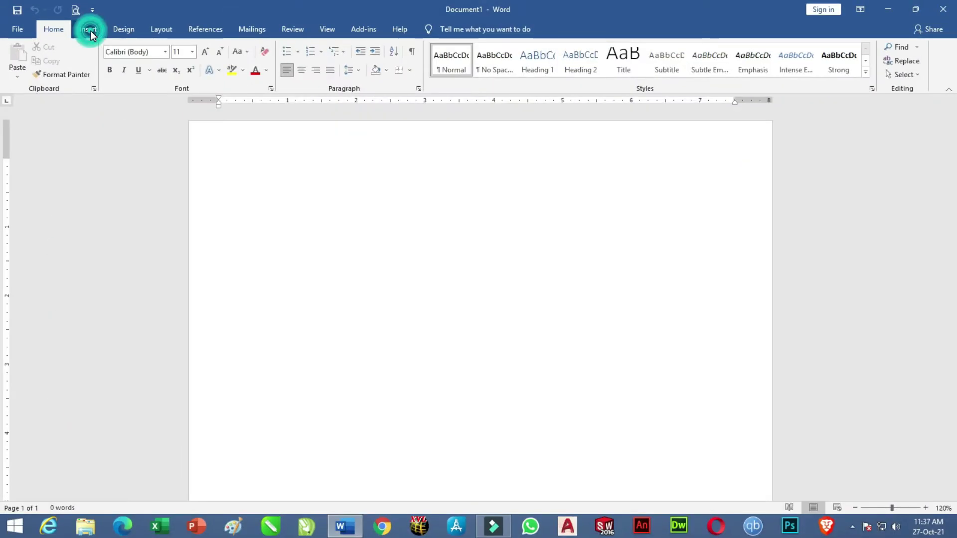
Switch to the Draw Table pencil from the Insert tab's Table menu.
{"action": "left_click", "coordinate": [90, 31]}
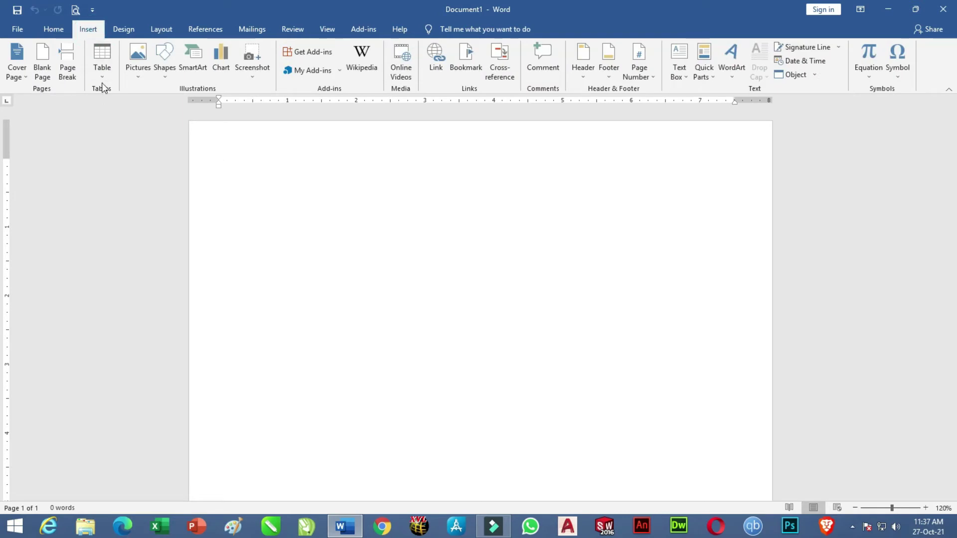
{"action": "left_click", "coordinate": [101, 78]}
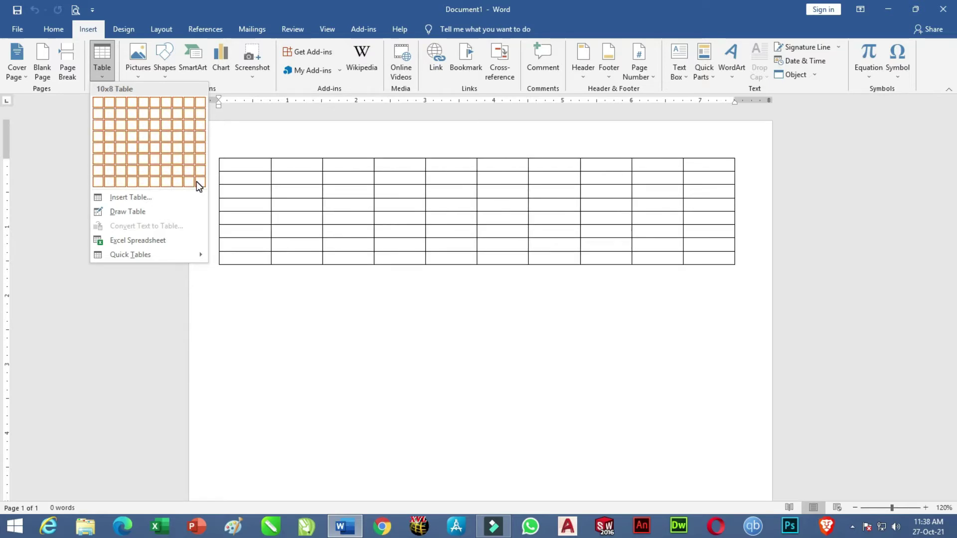
{"action": "left_click", "coordinate": [130, 212]}
Draw the outer table border, then split off a narrow title row and a tall blank area.
{"action": "mouse_move", "coordinate": [294, 187]}
{"action": "left_mouse_down"}
{"action": "mouse_move", "coordinate": [667, 440]}
{"action": "mouse_move", "coordinate": [670, 454]}
{"action": "left_mouse_up"}
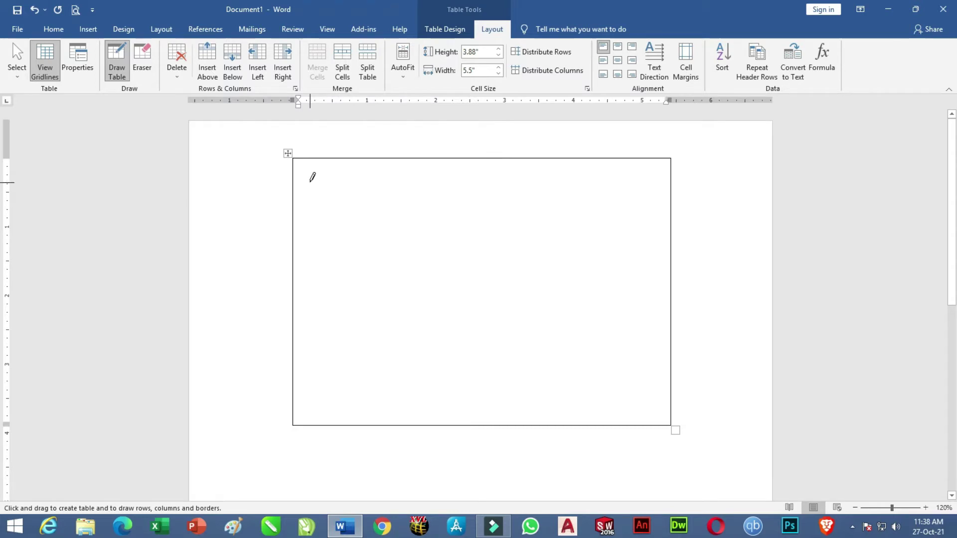
{"action": "left_click_drag", "start_coordinate": [305, 175], "coordinate": [443, 175]}
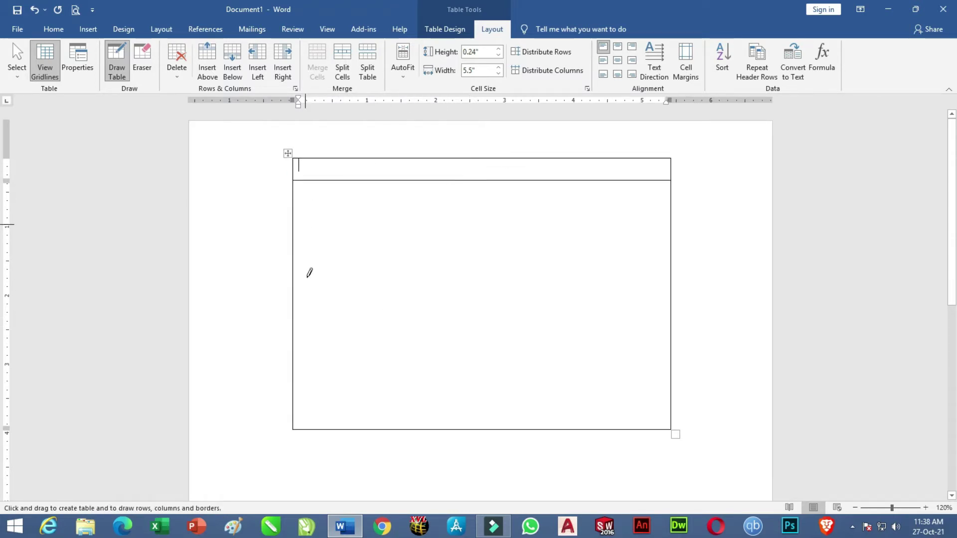
{"action": "left_click_drag", "start_coordinate": [295, 294], "coordinate": [447, 292]}
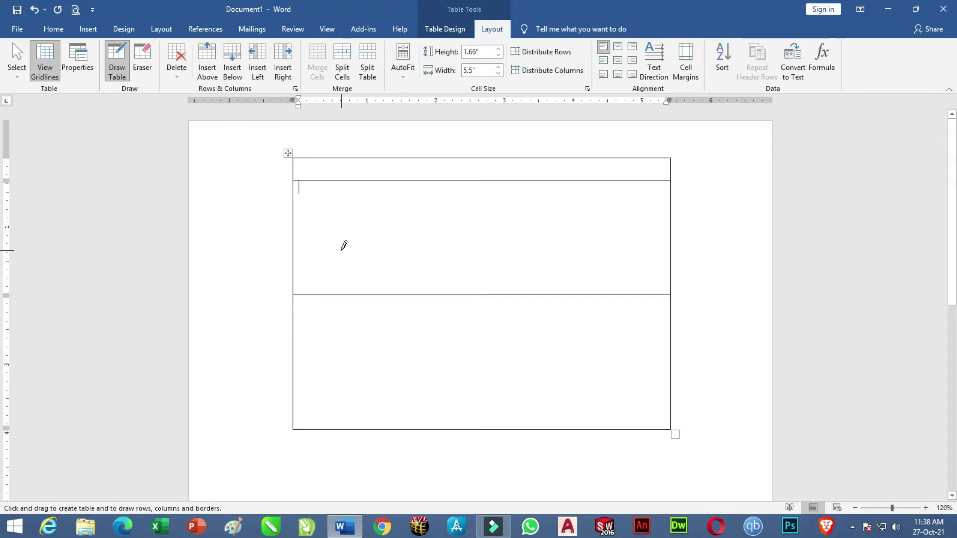
Draw horizontal lines below the blank area to create the stacked thin rows.
{"action": "mouse_move", "coordinate": [310, 314]}
{"action": "left_mouse_down"}
{"action": "mouse_move", "coordinate": [483, 313]}
{"action": "mouse_move", "coordinate": [470, 314]}
{"action": "left_mouse_up"}
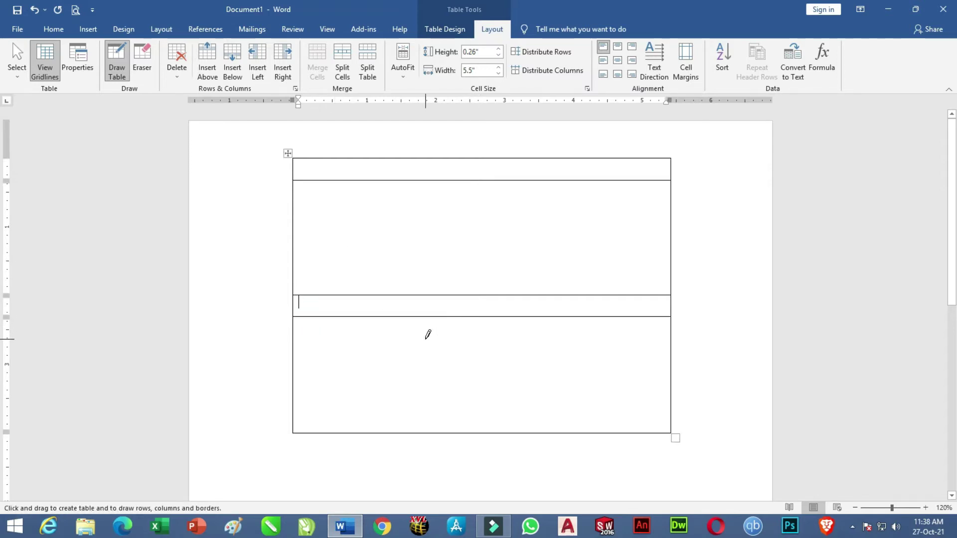
{"action": "mouse_move", "coordinate": [323, 336]}
{"action": "left_mouse_down"}
{"action": "mouse_move", "coordinate": [456, 327]}
{"action": "mouse_move", "coordinate": [349, 342]}
{"action": "mouse_move", "coordinate": [414, 358]}
{"action": "left_mouse_up"}
{"action": "left_click_drag", "start_coordinate": [345, 376], "coordinate": [518, 351]}
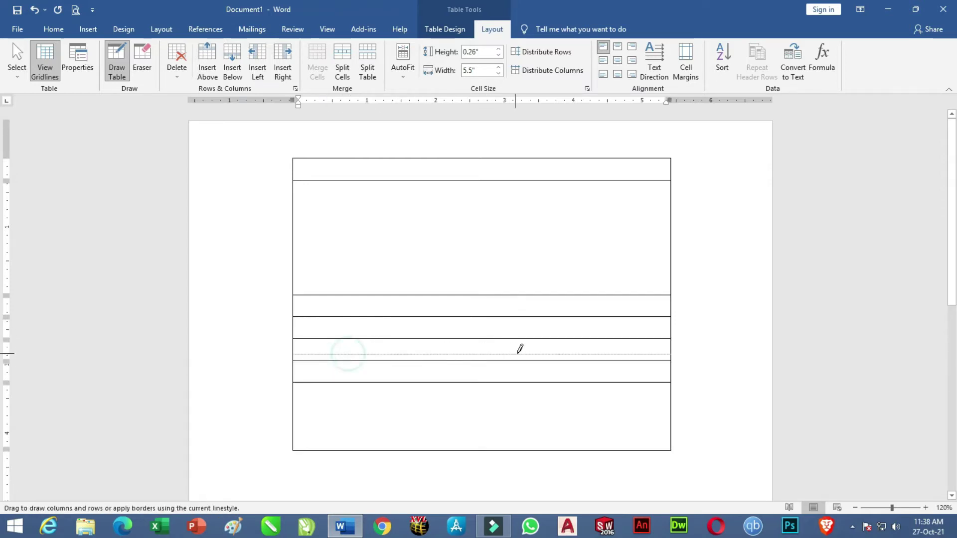
{"action": "mouse_move", "coordinate": [364, 329]}
{"action": "left_mouse_down"}
{"action": "mouse_move", "coordinate": [464, 324]}
{"action": "mouse_move", "coordinate": [376, 342]}
{"action": "mouse_move", "coordinate": [465, 347]}
{"action": "left_mouse_up"}
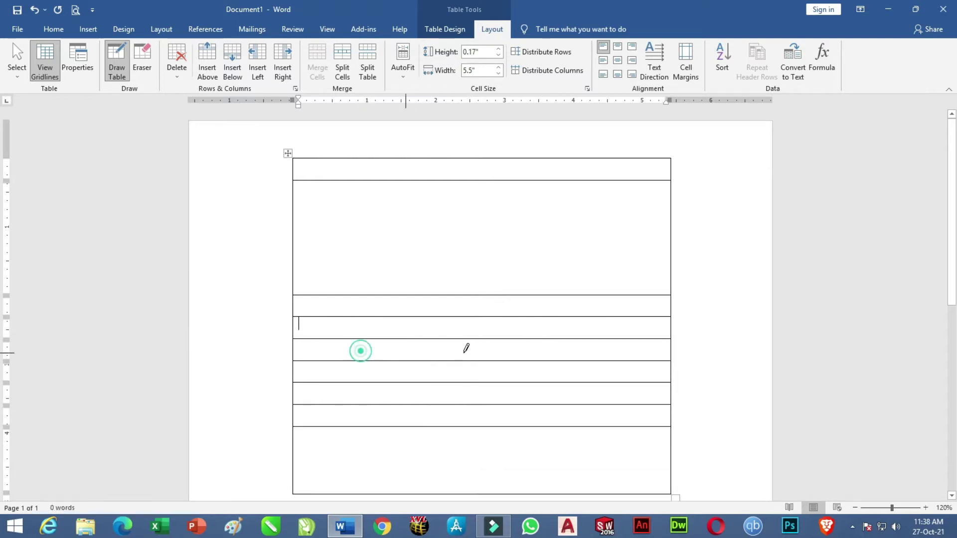
{"action": "left_click_drag", "start_coordinate": [352, 378], "coordinate": [534, 368]}
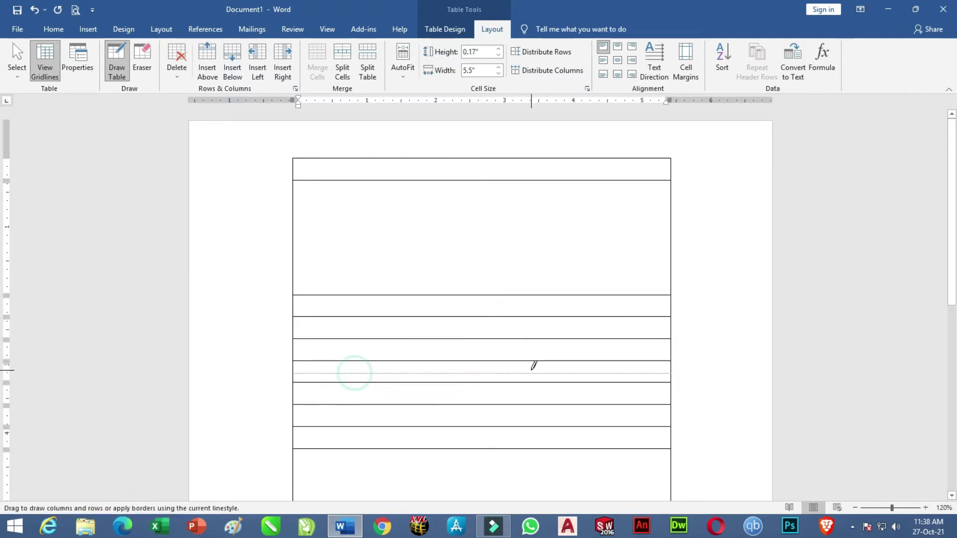
{"action": "scroll", "coordinate": [427, 404], "scroll_direction": "down", "scroll_amount": 1}
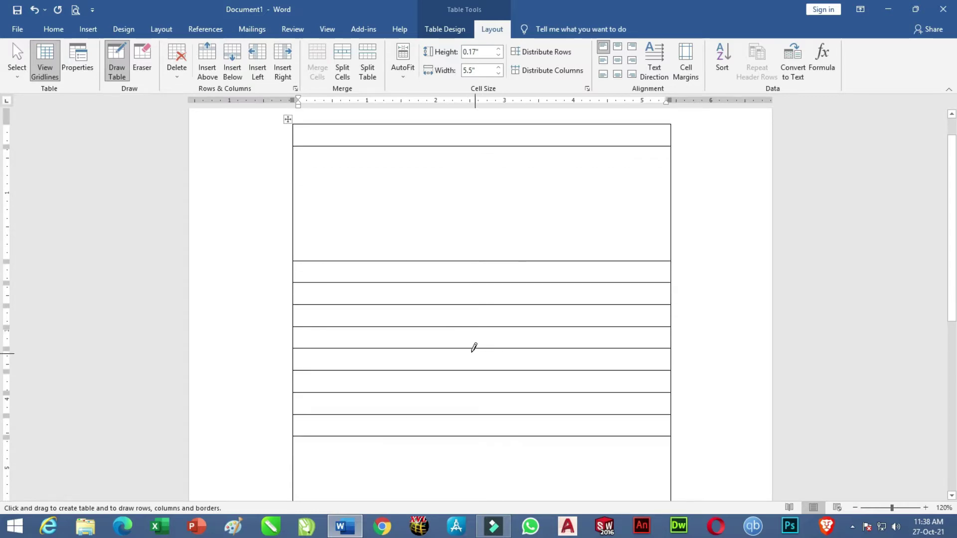
{"action": "scroll", "coordinate": [474, 346], "scroll_direction": "down", "scroll_amount": 2}
Draw four vertical dividers down through the thin rows to make five columns.
{"action": "mouse_move", "coordinate": [351, 228]}
{"action": "left_mouse_down"}
{"action": "mouse_move", "coordinate": [355, 379]}
{"action": "mouse_move", "coordinate": [347, 359]}
{"action": "left_mouse_up"}
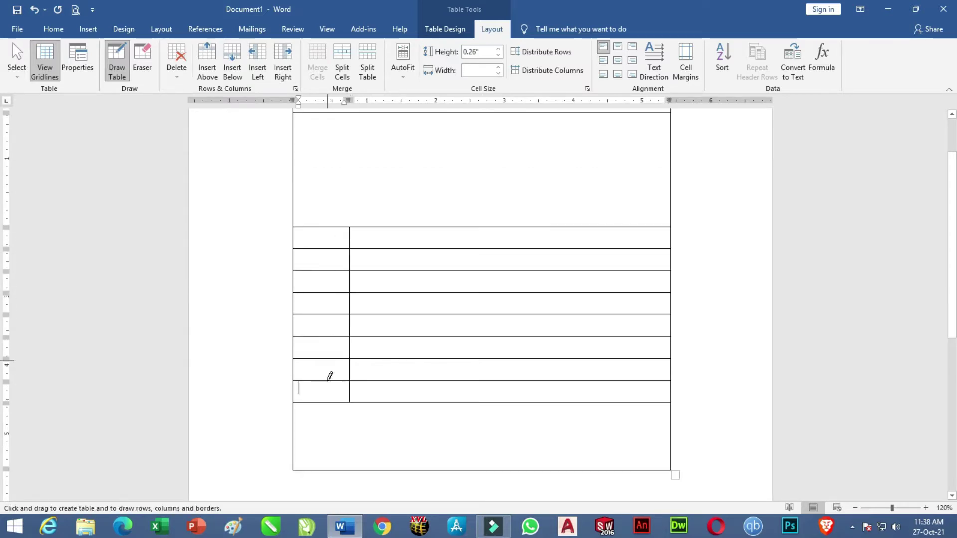
{"action": "left_click_drag", "start_coordinate": [482, 228], "coordinate": [486, 377]}
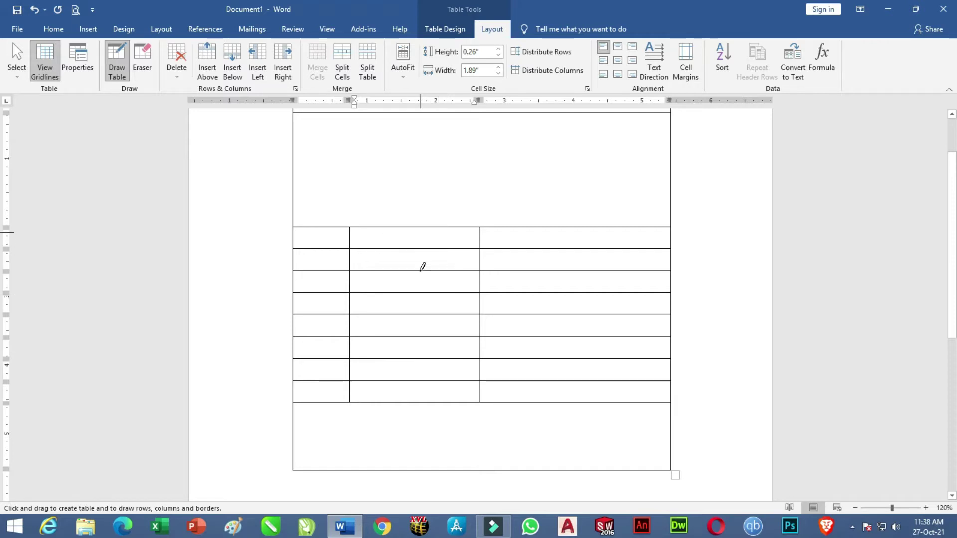
{"action": "left_click_drag", "start_coordinate": [545, 229], "coordinate": [553, 384]}
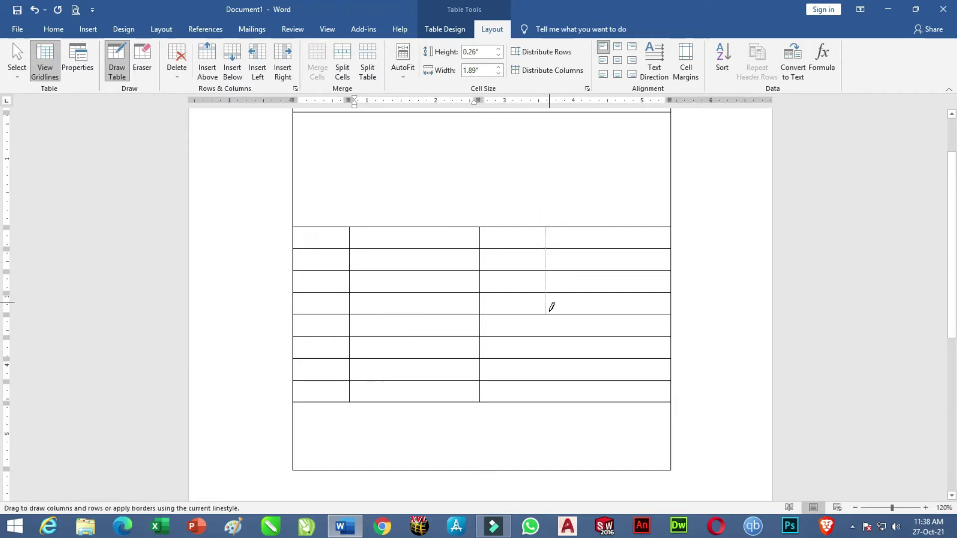
{"action": "mouse_move", "coordinate": [605, 228]}
{"action": "left_mouse_down"}
{"action": "mouse_move", "coordinate": [612, 377]}
{"action": "mouse_move", "coordinate": [626, 385]}
{"action": "left_mouse_up"}
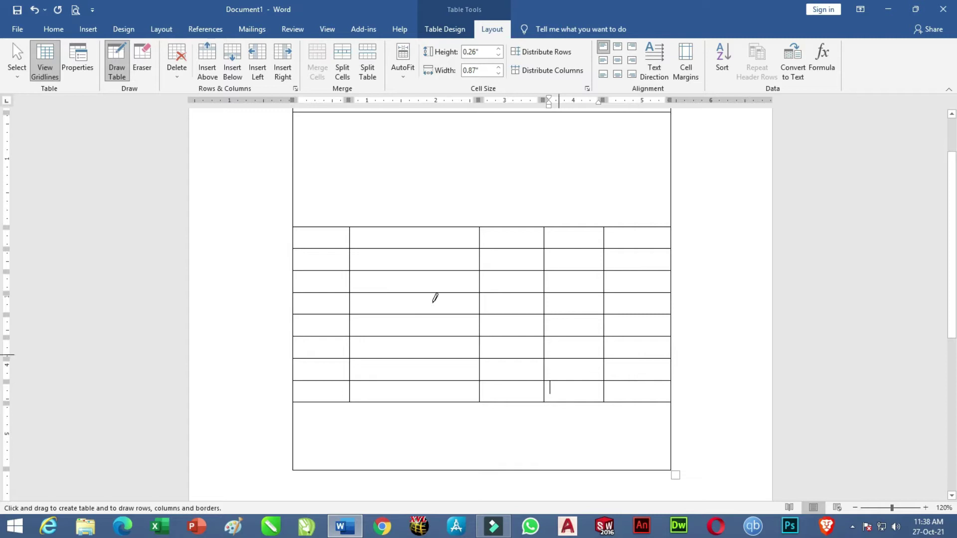
Turn off Draw Table and distribute the three right-hand columns evenly at 0.93" each.
{"action": "left_click", "coordinate": [118, 68]}
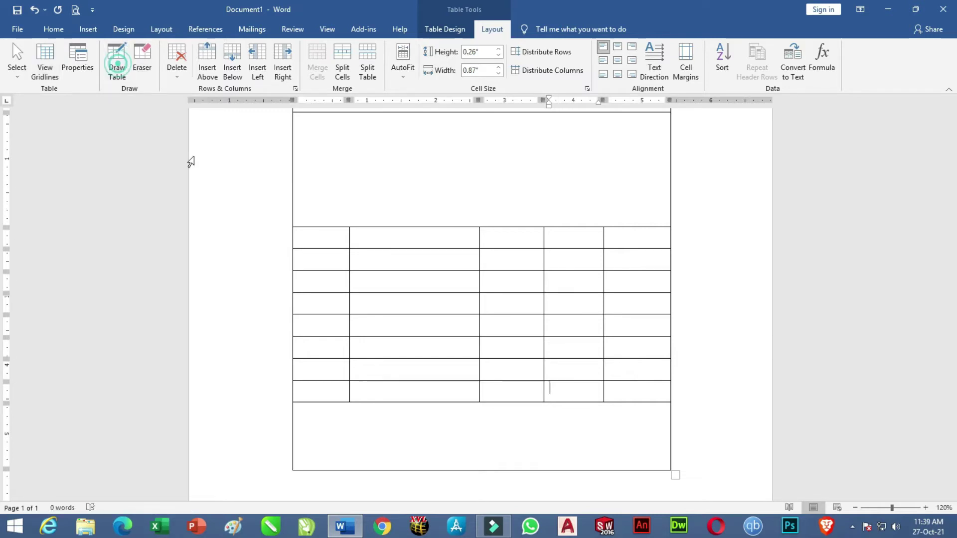
{"action": "left_click_drag", "start_coordinate": [525, 239], "coordinate": [634, 387]}
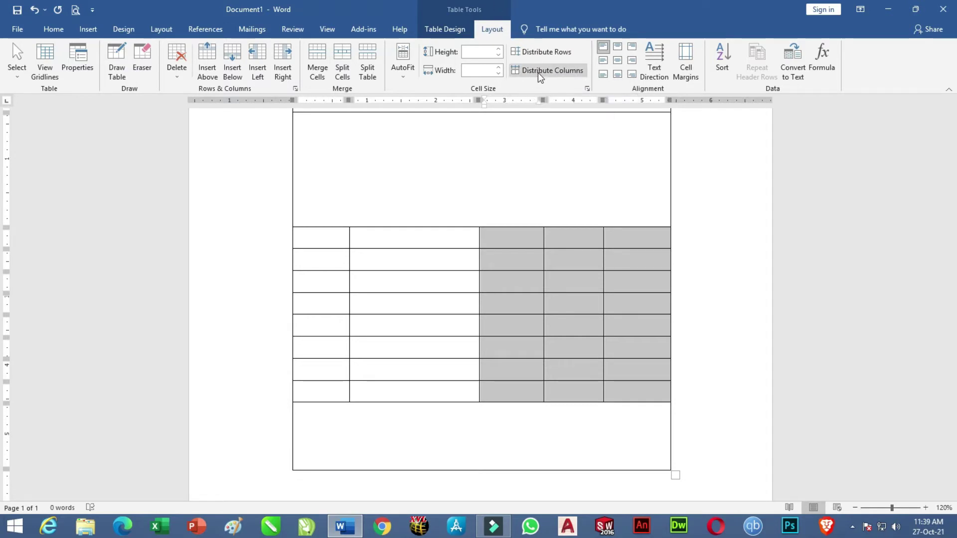
{"action": "left_click", "coordinate": [566, 74]}
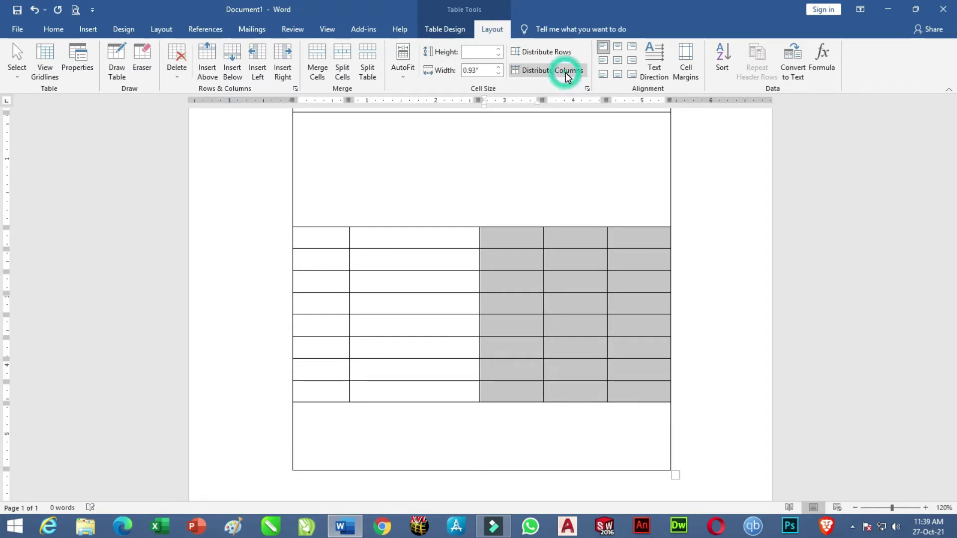
{"action": "left_click", "coordinate": [629, 241]}
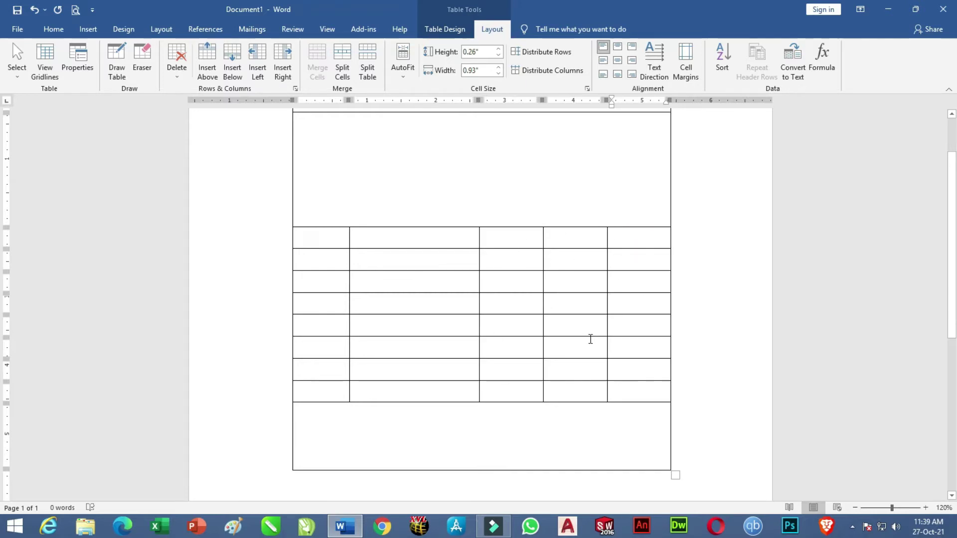
{"action": "scroll", "coordinate": [589, 338], "scroll_direction": "up", "scroll_amount": 3}
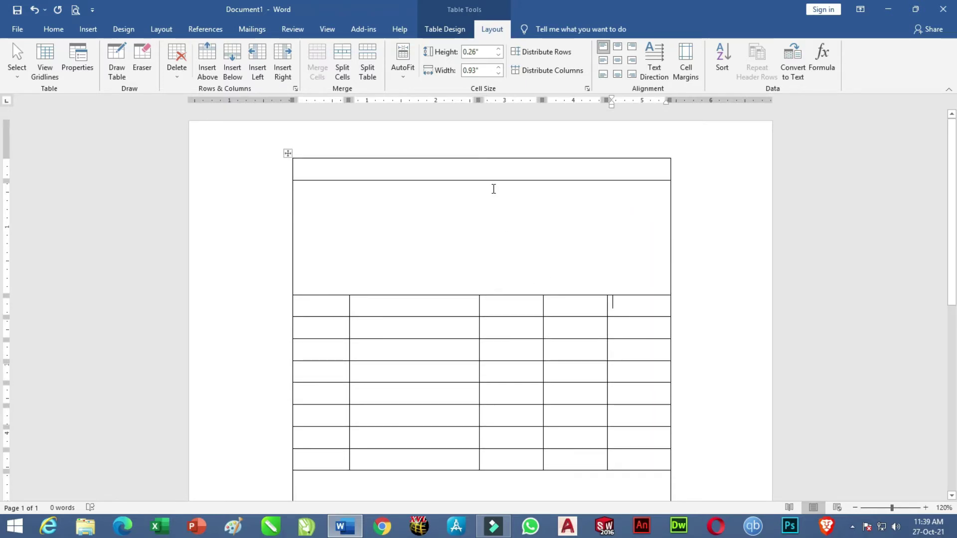
Type 'MARK SHEET' in the top row and align it to the centre horizontally and vertically.
{"action": "left_click", "coordinate": [443, 169]}
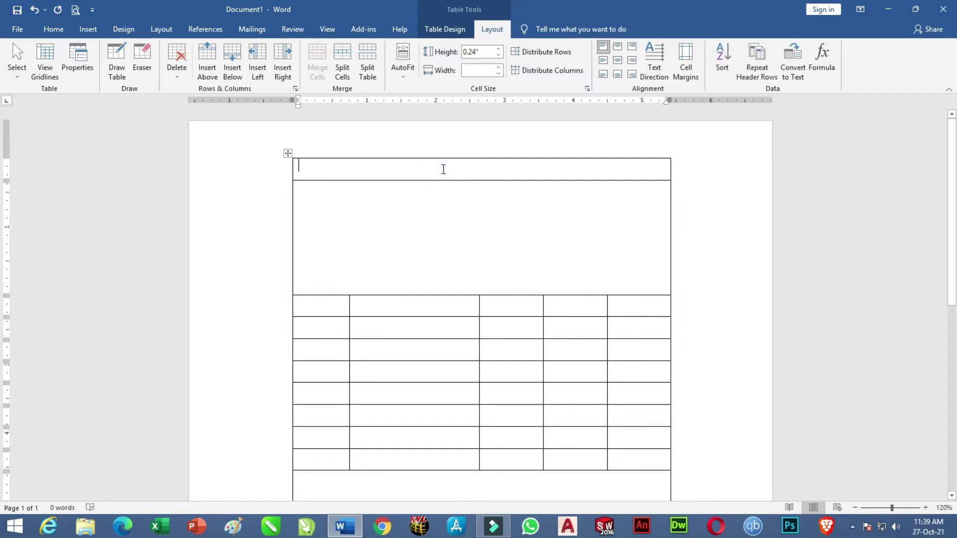
{"action": "type", "text": "MARK SHEET"}
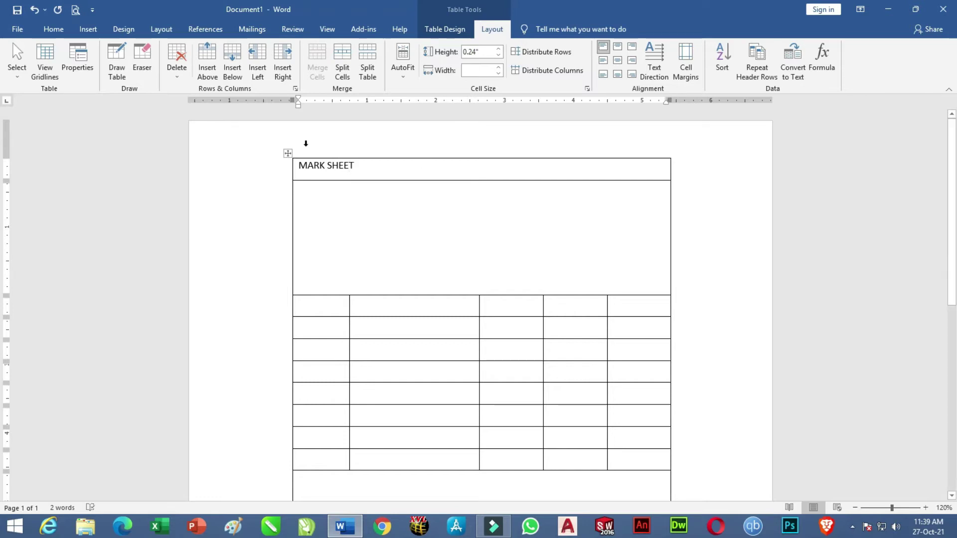
{"action": "left_click_drag", "start_coordinate": [361, 169], "coordinate": [298, 166]}
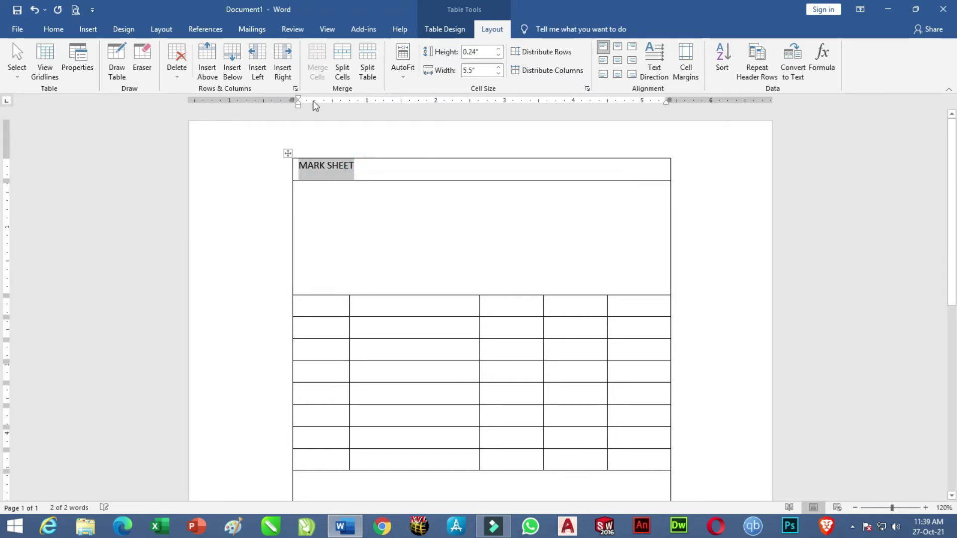
{"action": "left_click", "coordinate": [617, 46]}
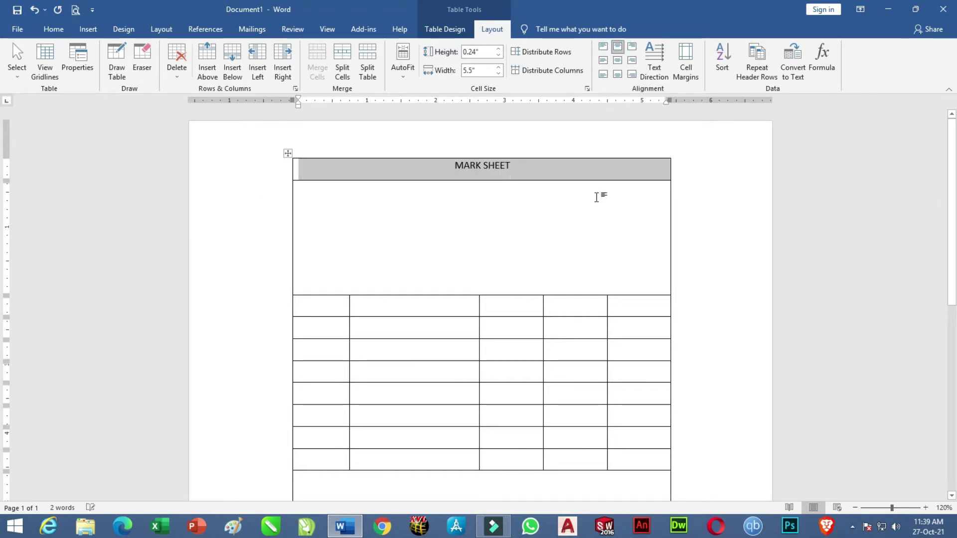
{"action": "left_click", "coordinate": [617, 61]}
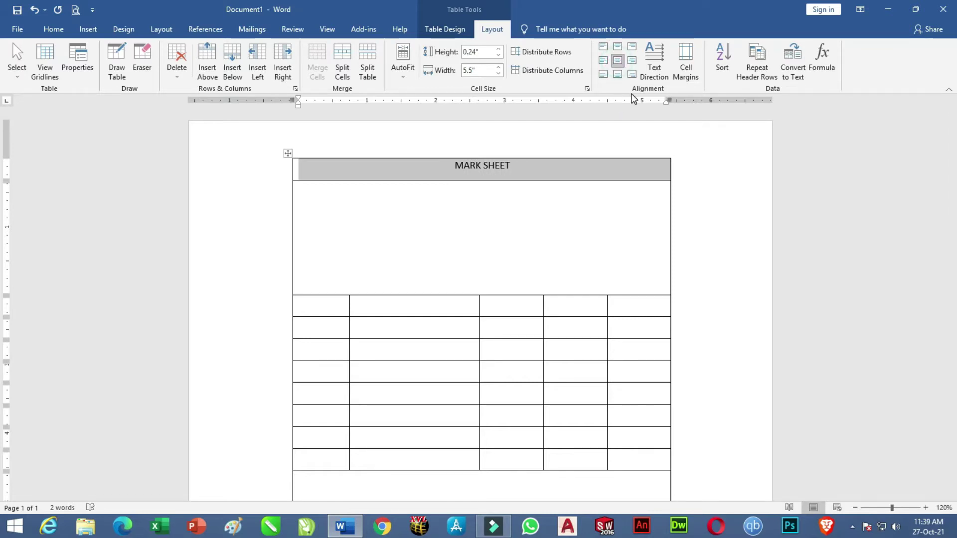
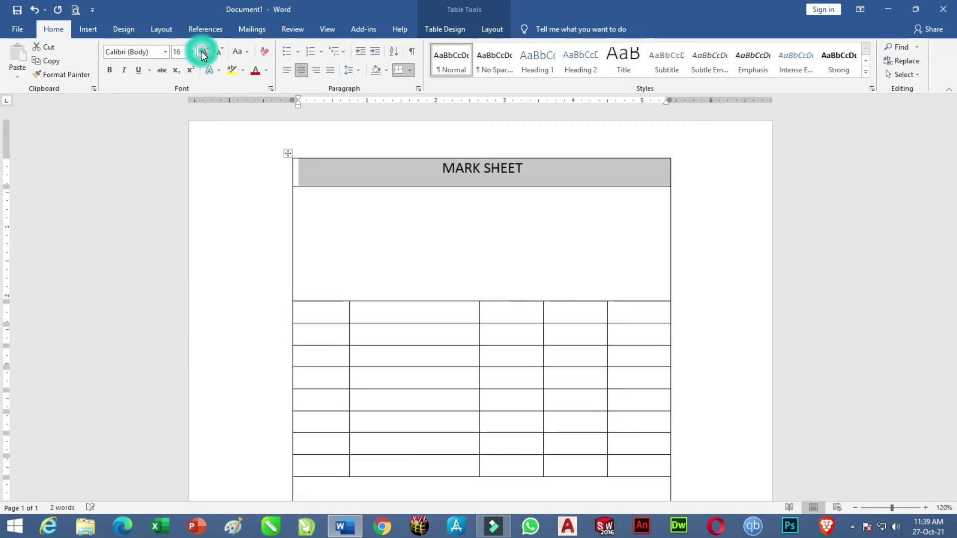
Make the MARK SHEET title in the table's header row bold.
{"action": "left_click", "coordinate": [113, 70]}
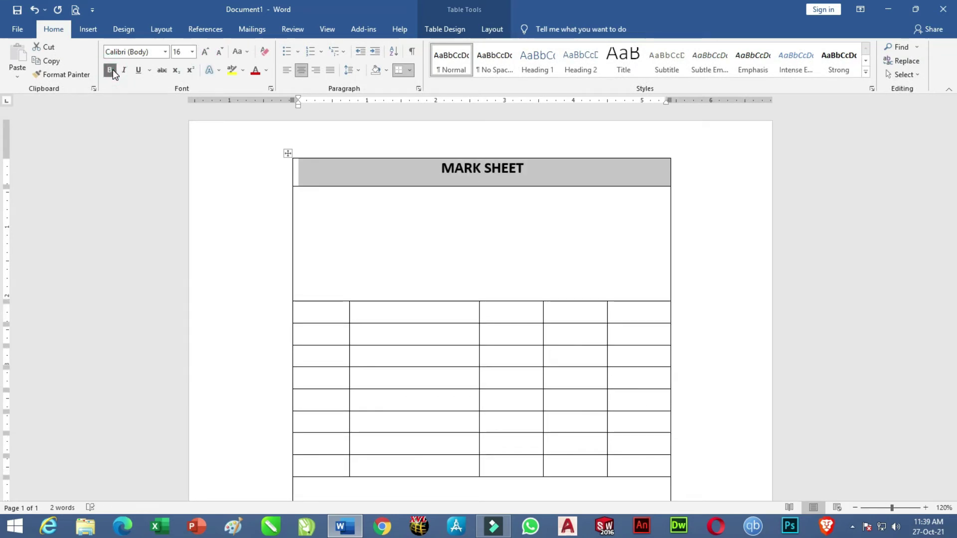
{"action": "left_click", "coordinate": [391, 206]}
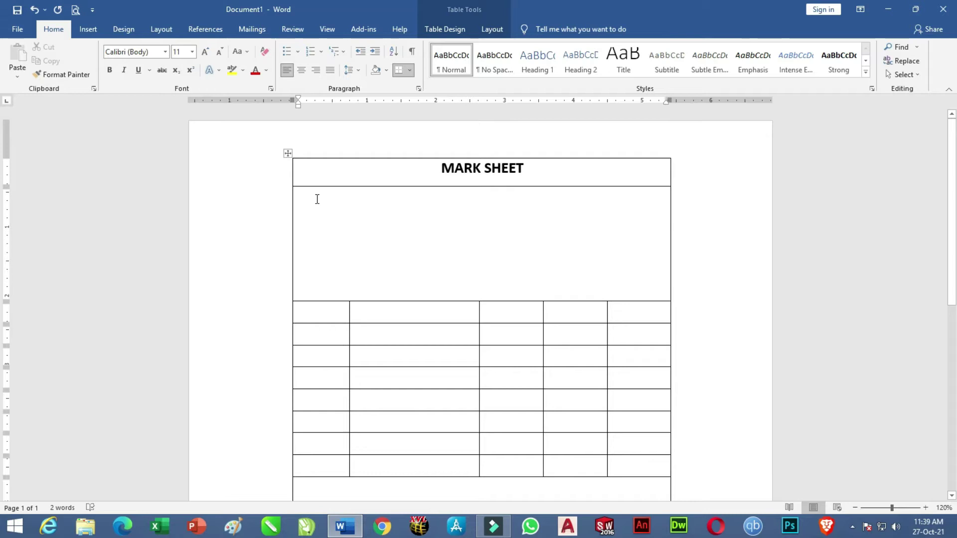
Add the NAME label followed by a colon and dotted line in the details row.
{"action": "key", "text": "Return"}
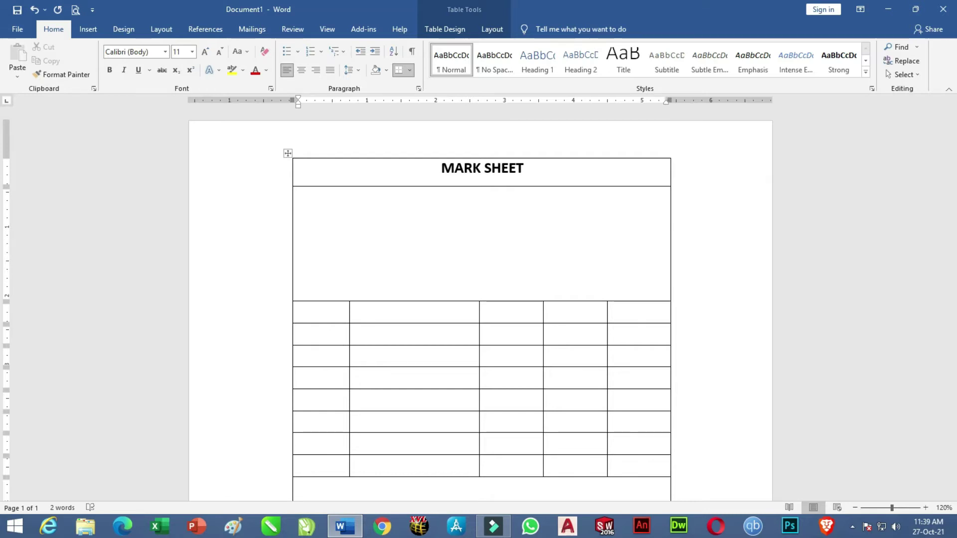
{"action": "type", "text": "nAME"}
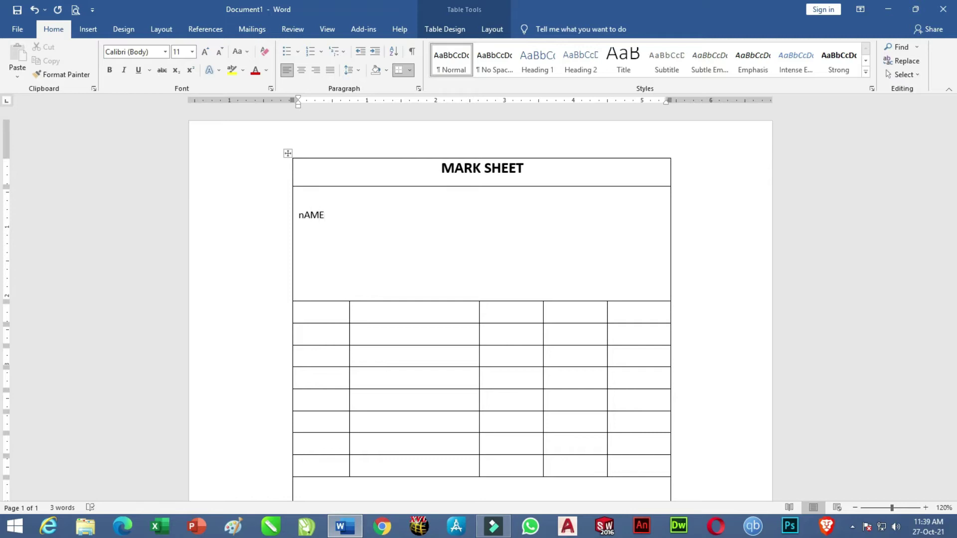
{"action": "key", "text": "ctrl+z"}
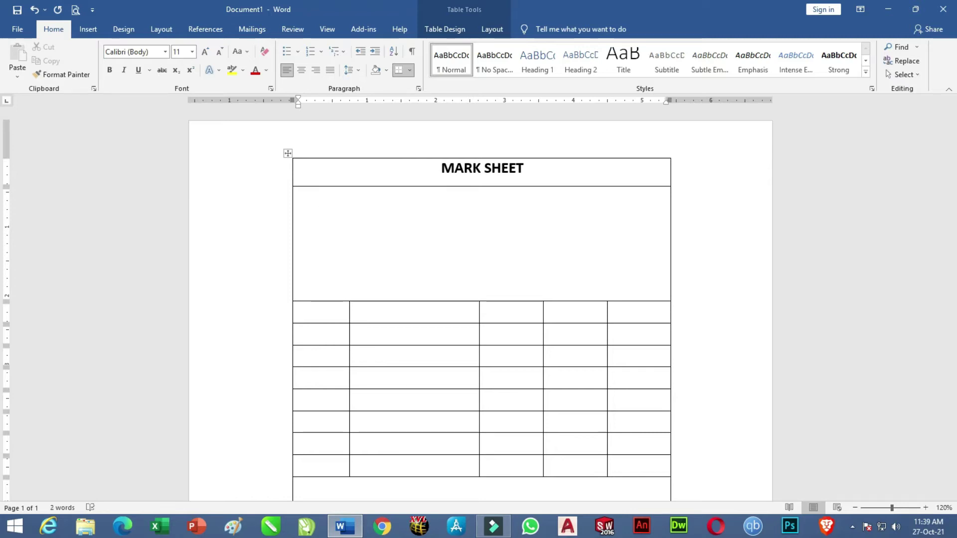
{"action": "type", "text": "NAME"}
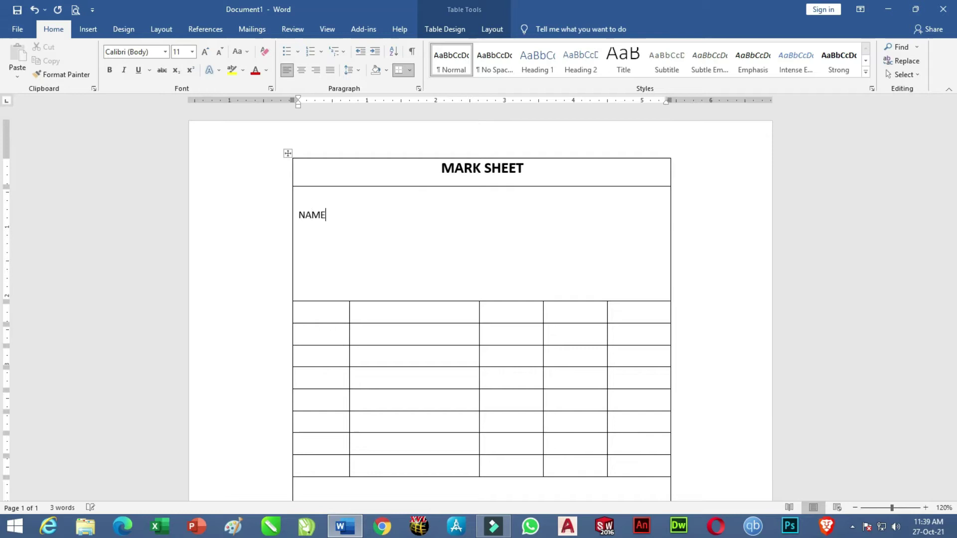
{"action": "left_click", "coordinate": [299, 309]}
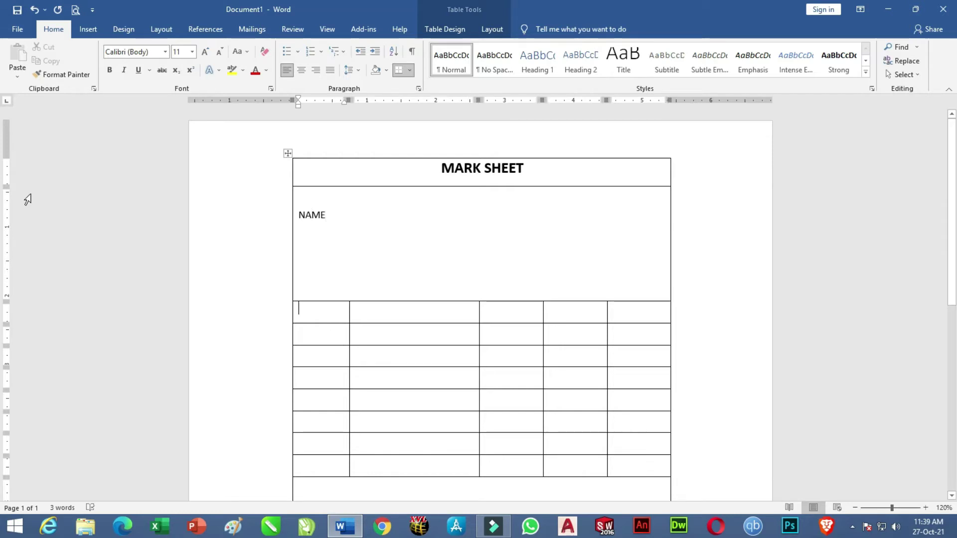
{"action": "left_click", "coordinate": [327, 215]}
{"action": "key", "text": "Down"}
{"action": "left_click", "coordinate": [377, 218]}
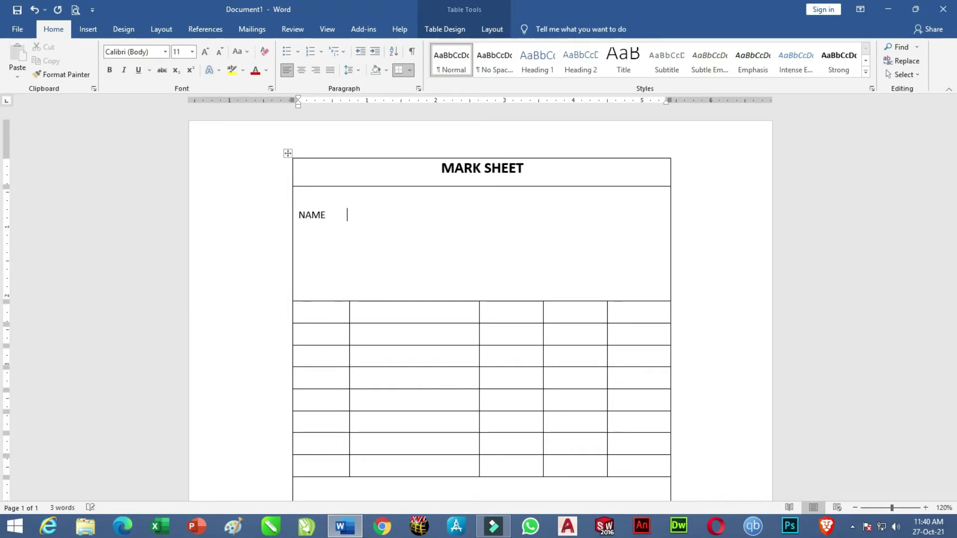
{"action": "type", "text": ":"}
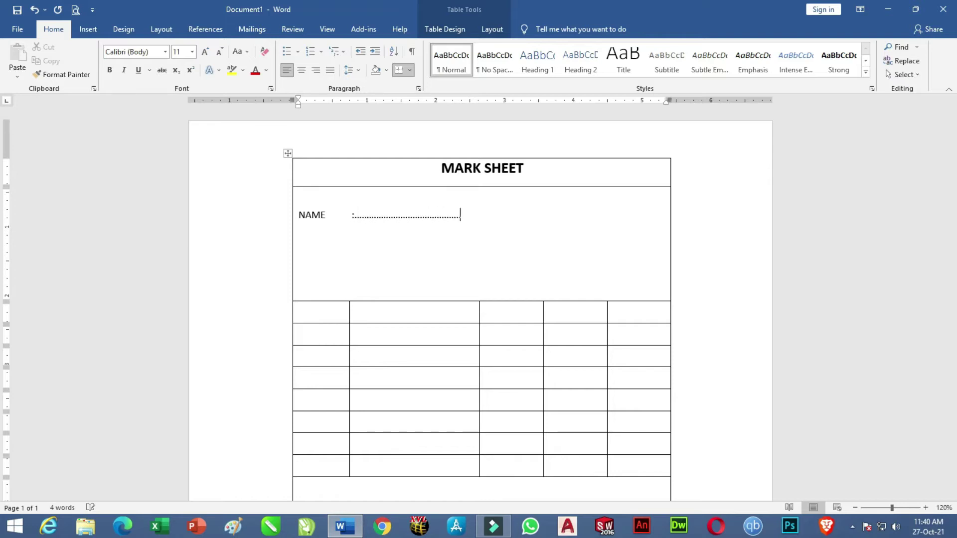
{"action": "type", "text": "............"}
Add the F'S NAME and M'S NAME lines, each with a colon and dotted fill-in line.
{"action": "type", "text": "NAME"}
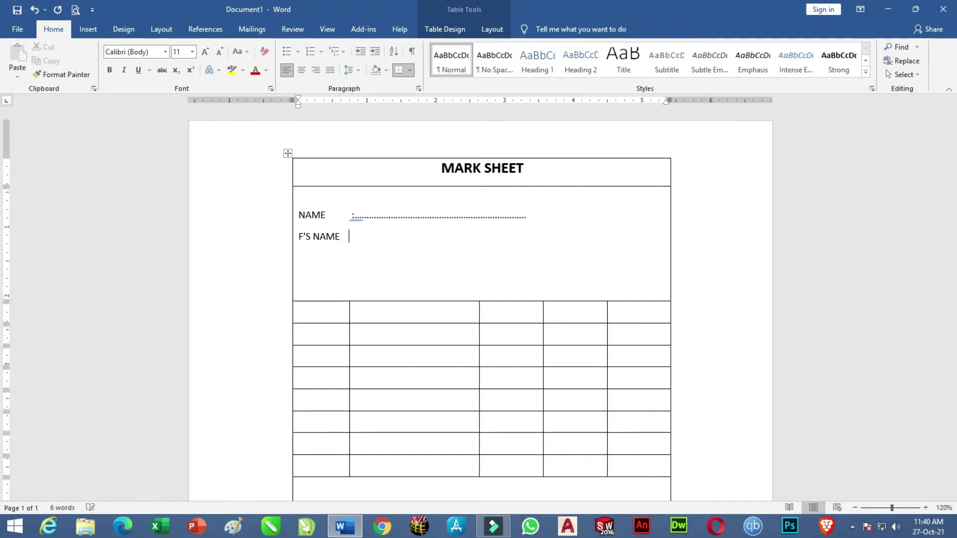
{"action": "type", "text": "     :."}
{"action": "type", "text": "........................................................................."}
{"action": "key", "text": "ctrl+z"}
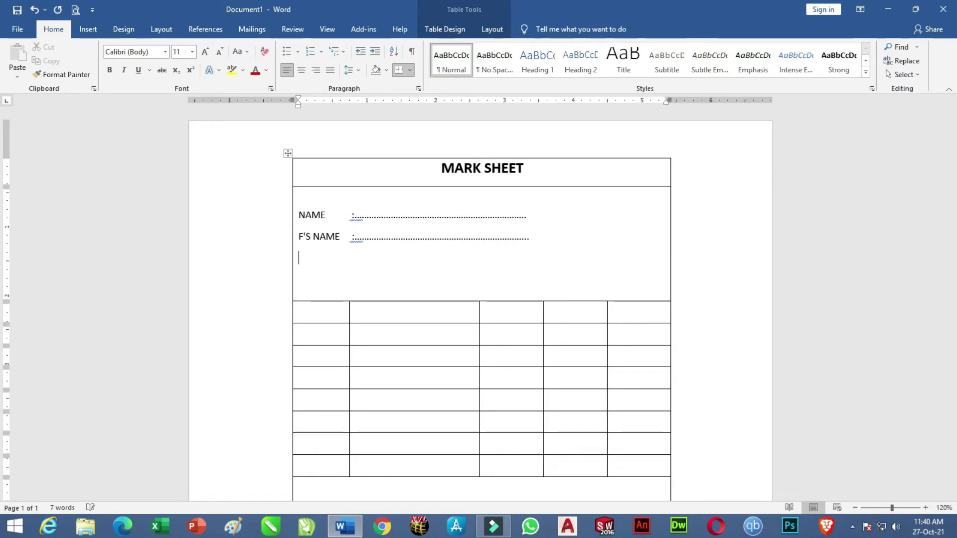
{"action": "key", "text": "Return"}
{"action": "type", "text": "m'"}
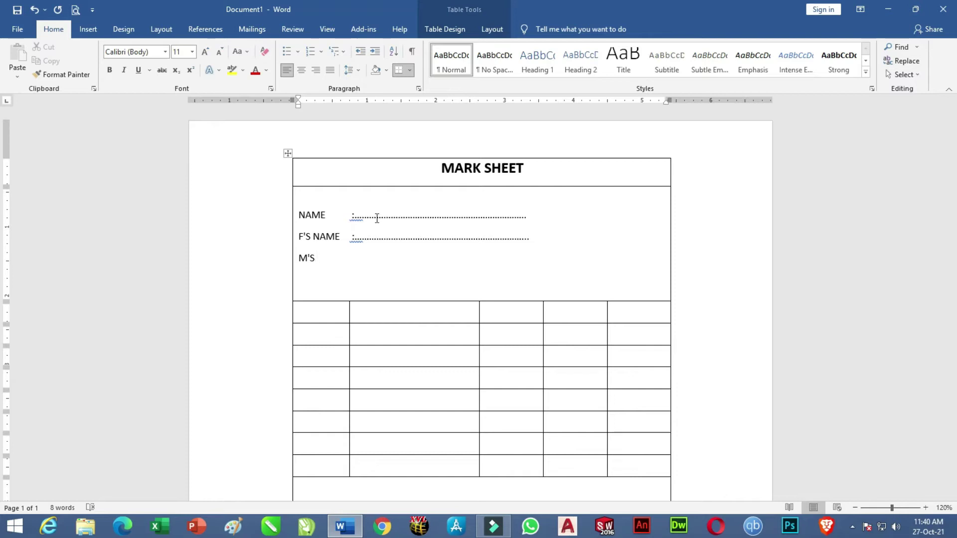
{"action": "type", "text": "AME"}
{"action": "type", "text": "    :..................."}
{"action": "type", "text": "..........................................................."}
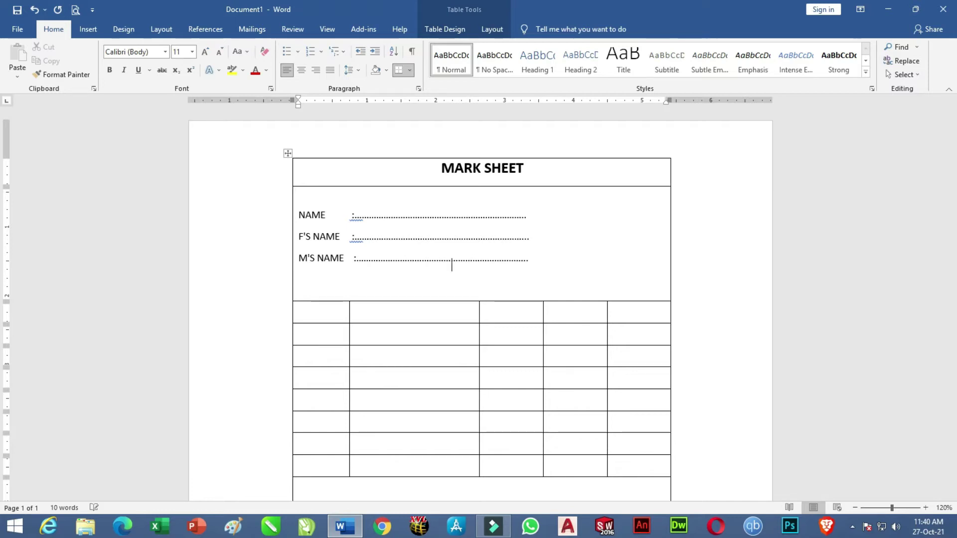
Add the ROLL NO. and CLASS lines with aligned colons and matching dotted lines.
{"action": "left_click", "coordinate": [298, 279]}
{"action": "type", "text": "ROLL NO."}
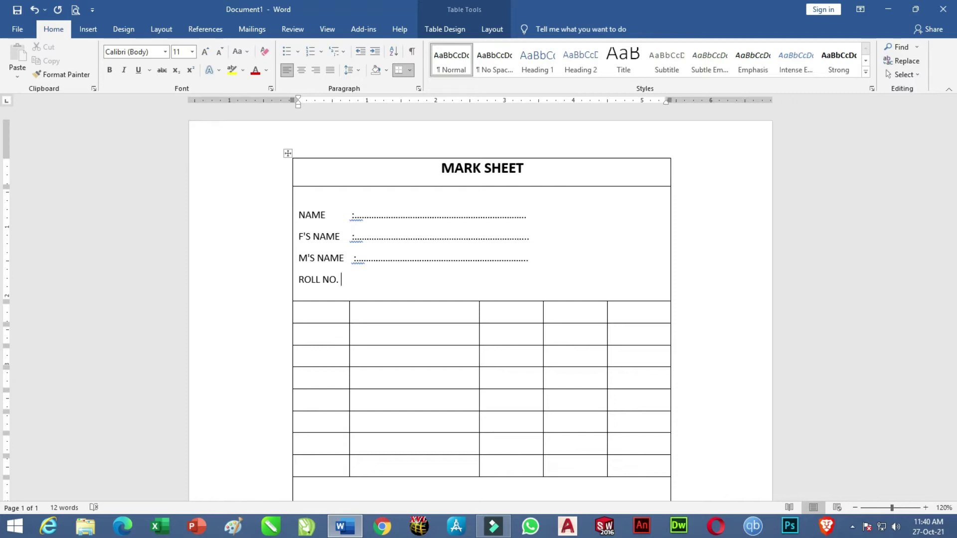
{"action": "type", "text": "  :................................................................................"}
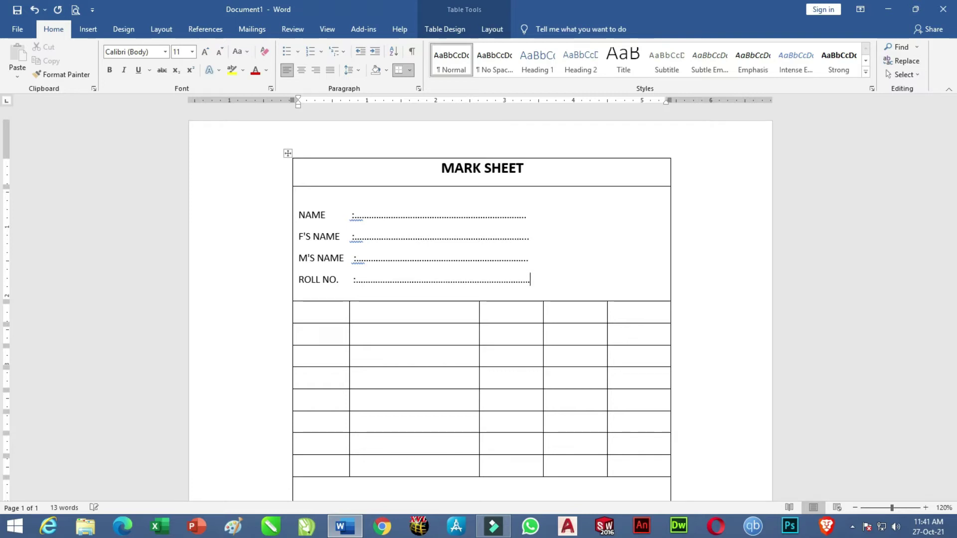
{"action": "key", "text": "Return"}
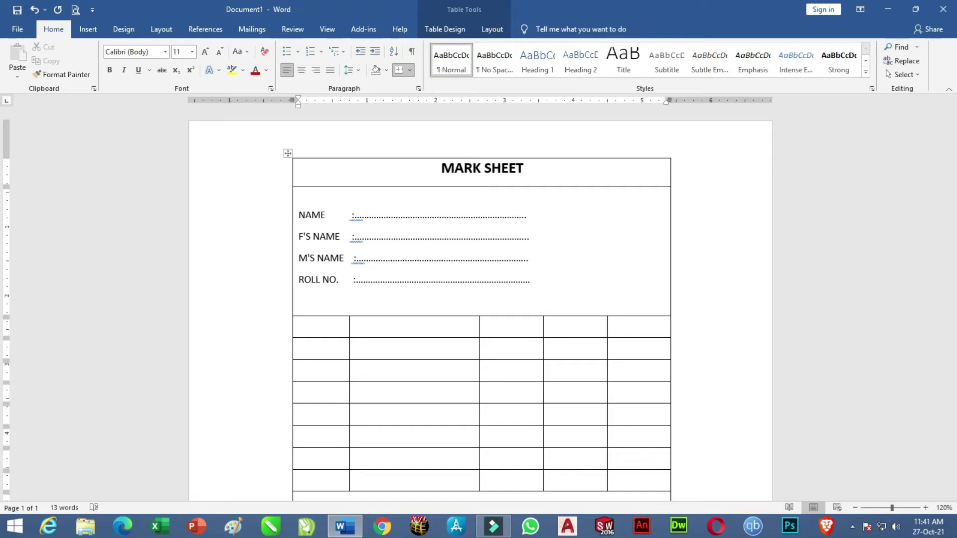
{"action": "type", "text": "CLASS"}
{"action": "key", "text": "Tab"}
{"action": "type", "text": ":."}
{"action": "type", "text": "..............................................................................."}
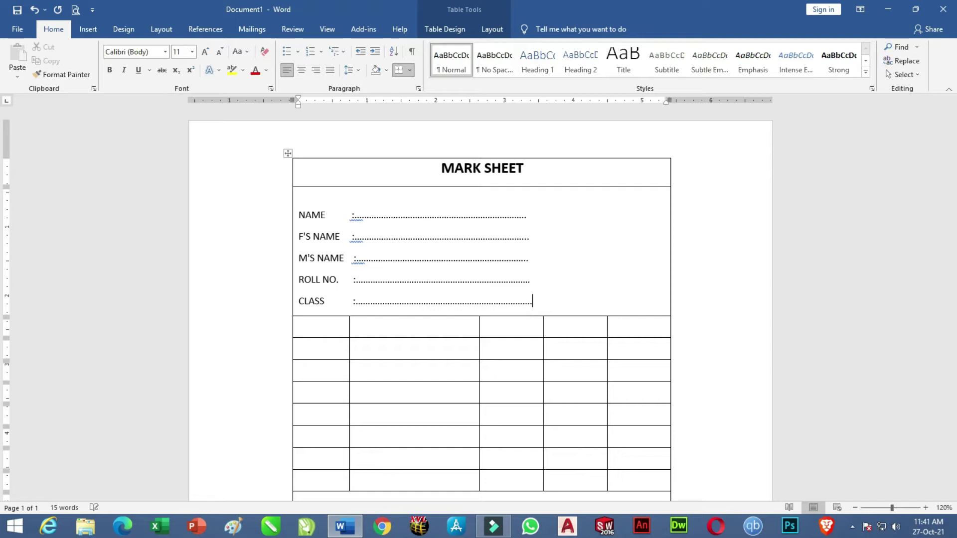
{"action": "key", "text": "BackSpace"}
{"action": "key", "text": "BackSpace"}
Enter the headings S. NO., SUBJECT, MAX M., MIN M. and M. OBT. across the grid's first row.
{"action": "scroll", "coordinate": [365, 268], "scroll_direction": "down", "scroll_amount": 1}
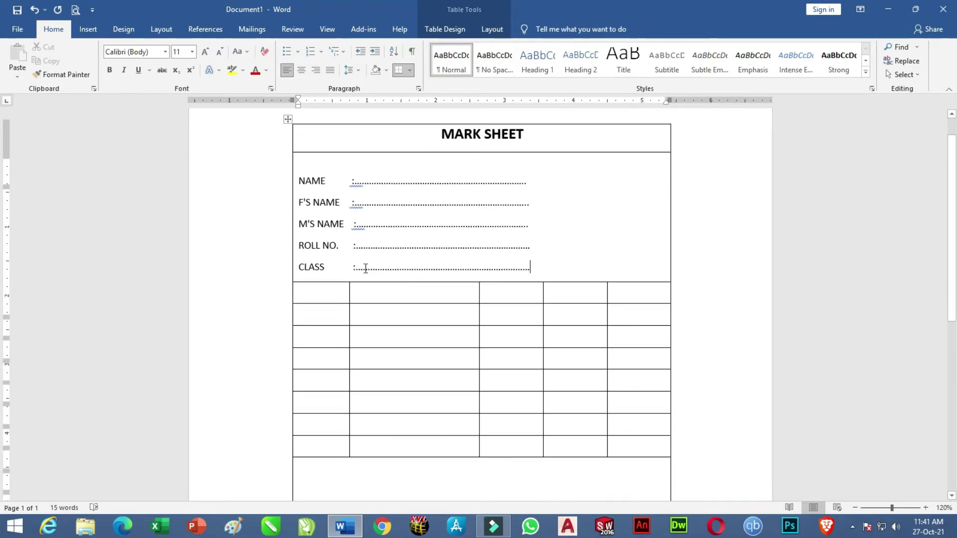
{"action": "left_click", "coordinate": [329, 294]}
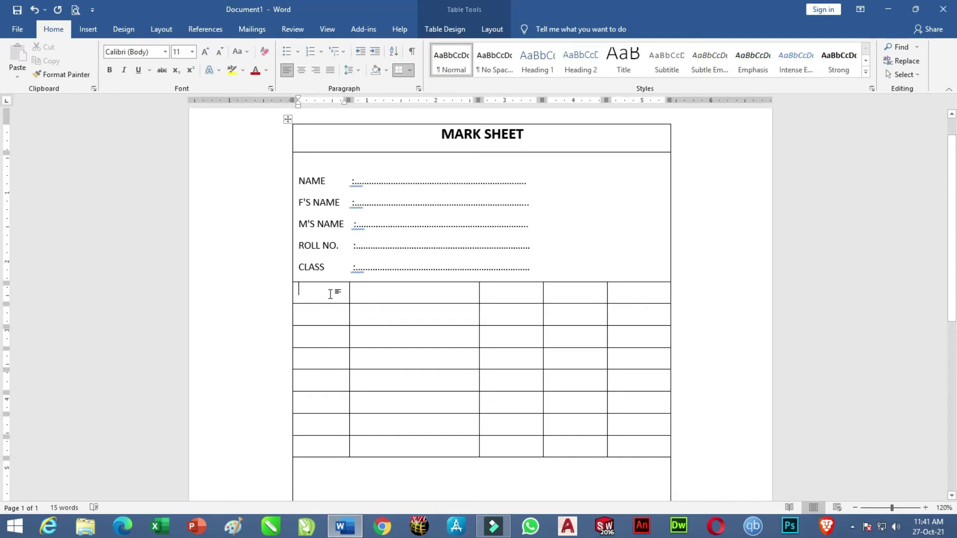
{"action": "type", "text": "S. NO."}
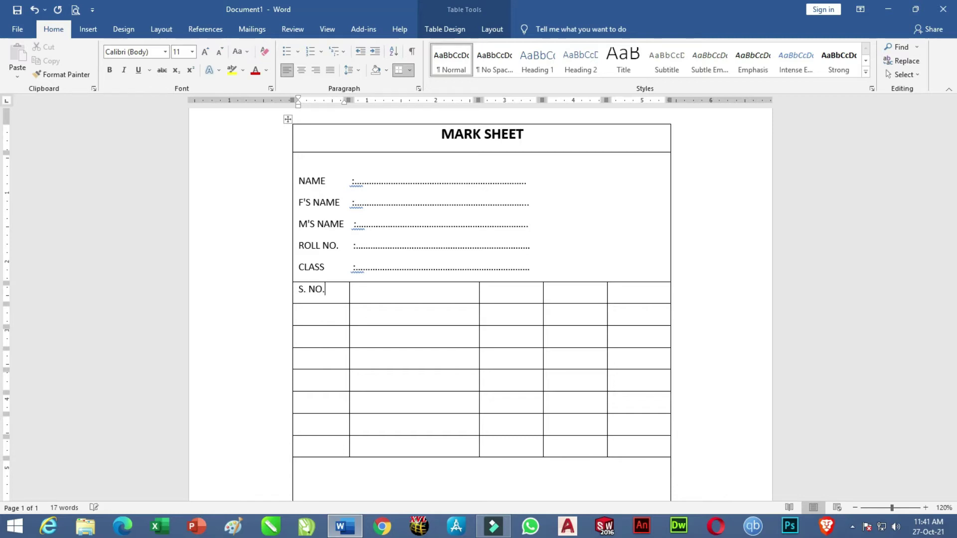
{"action": "left_click", "coordinate": [389, 295]}
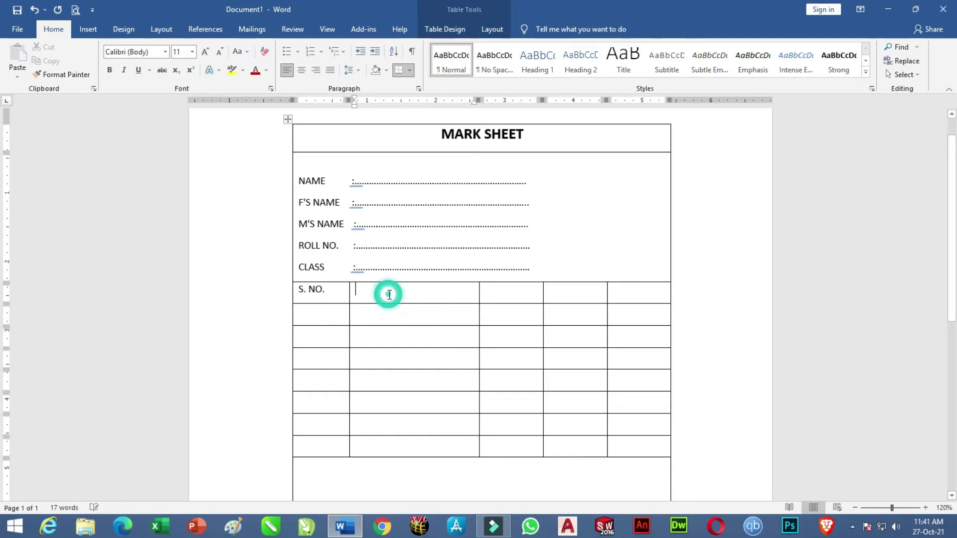
{"action": "type", "text": "SUBJECT"}
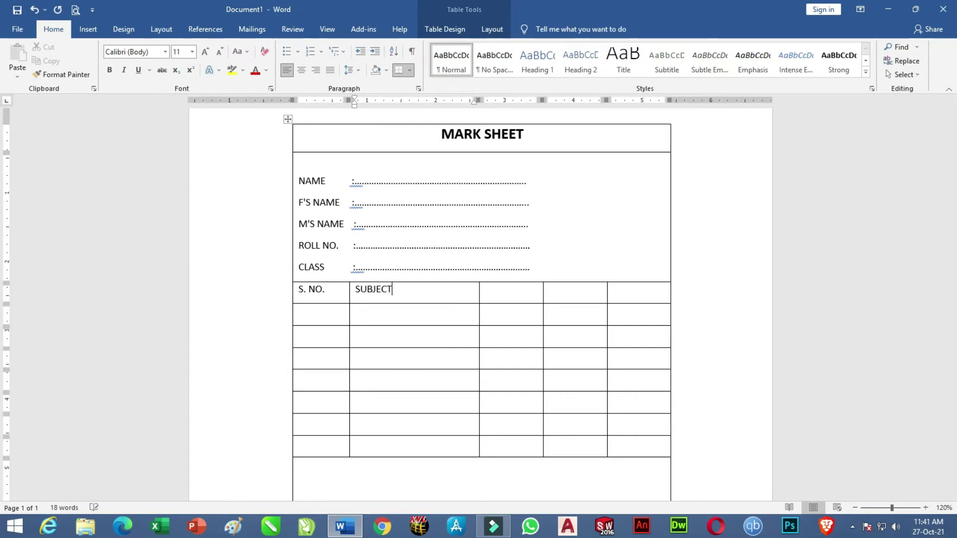
{"action": "left_click", "coordinate": [503, 297]}
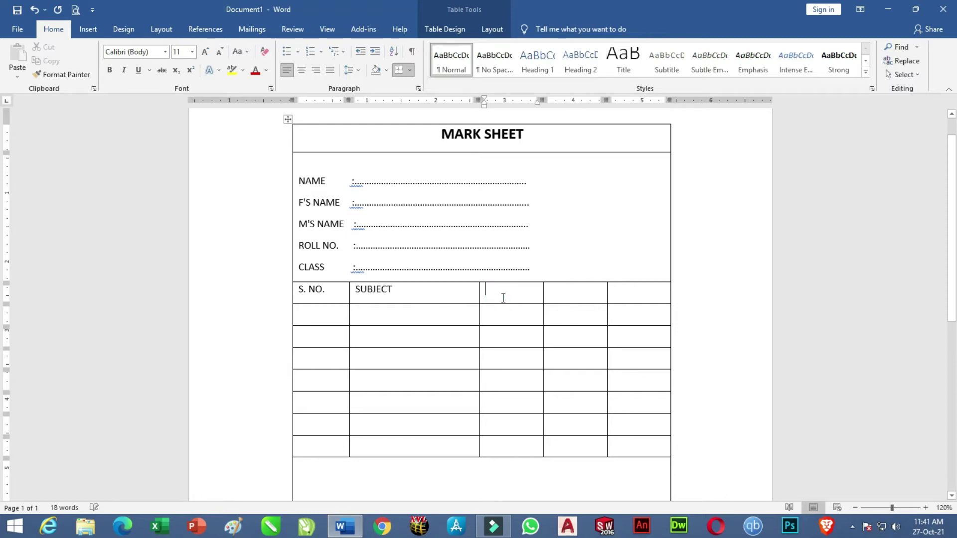
{"action": "type", "text": "MAX"}
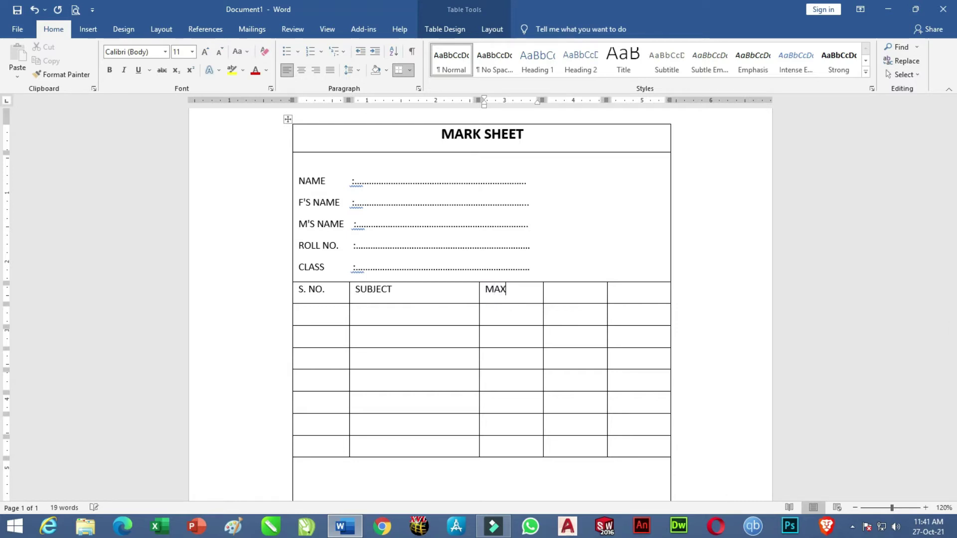
{"action": "type", "text": " M."}
{"action": "left_click", "coordinate": [559, 297]}
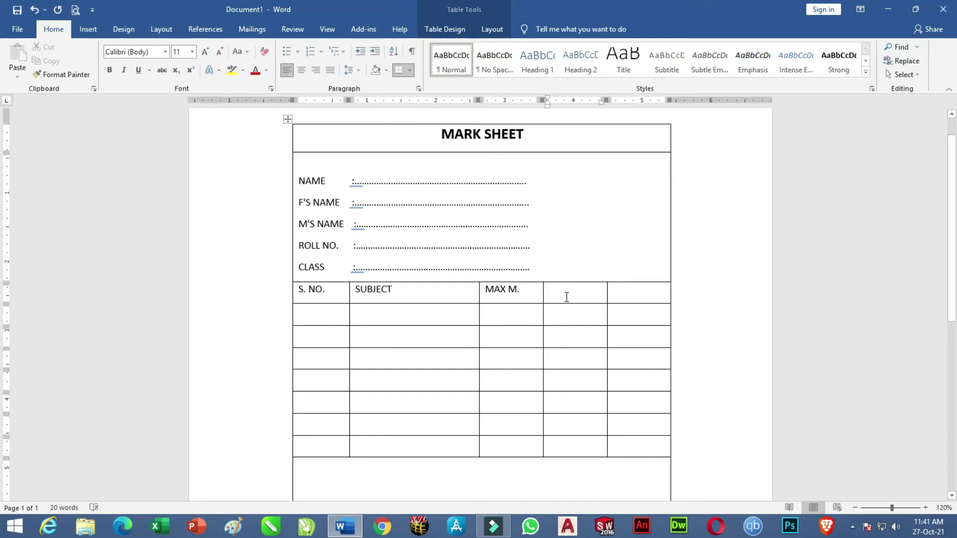
{"action": "type", "text": "MIN "}
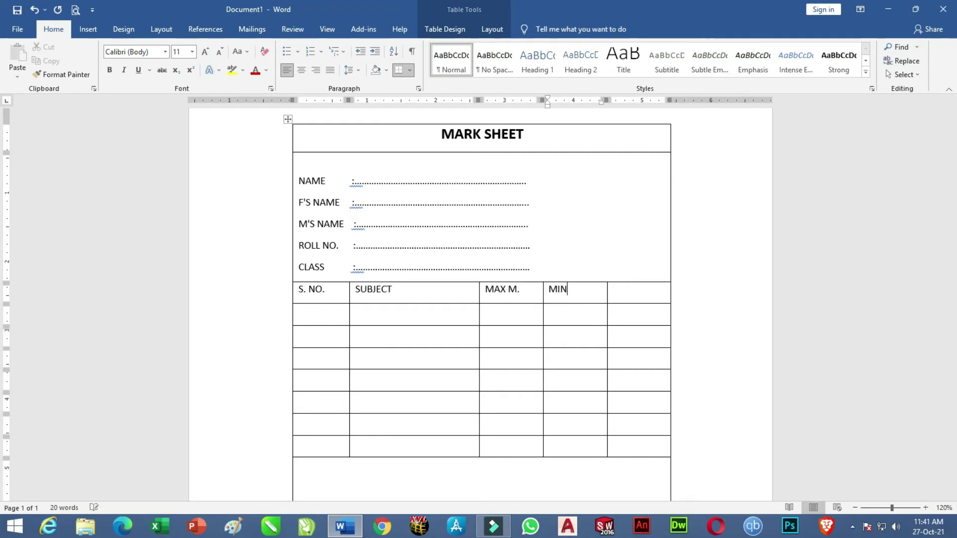
{"action": "type", "text": "M."}
{"action": "left_click", "coordinate": [640, 297]}
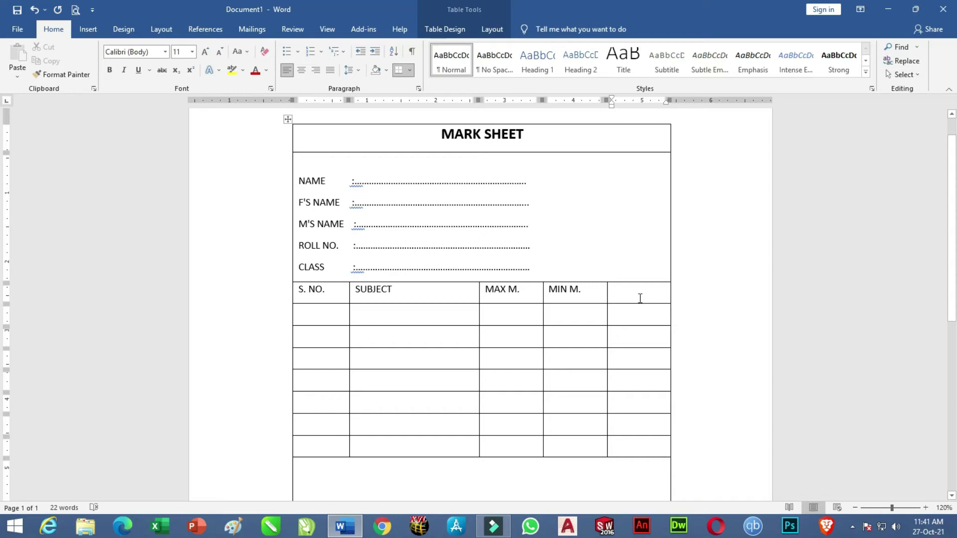
{"action": "type", "text": "M."}
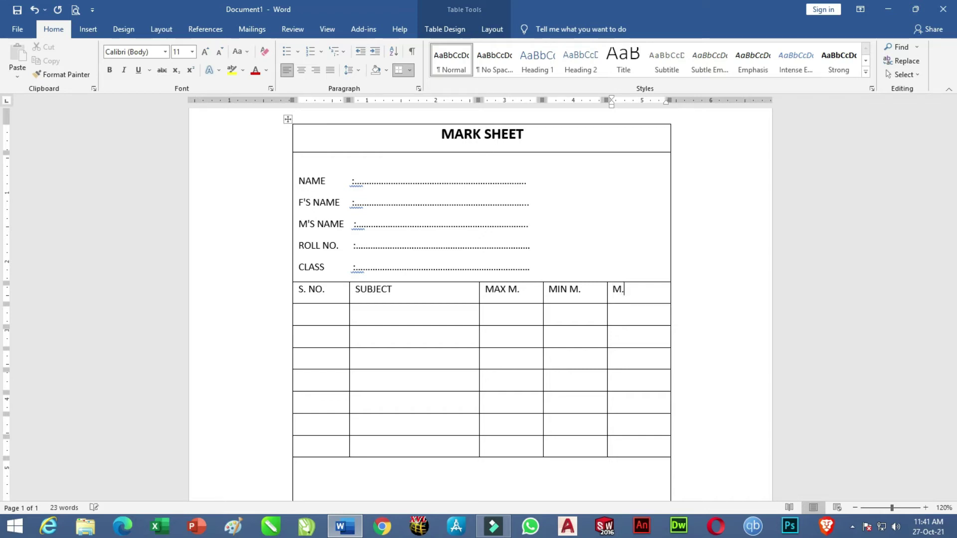
{"action": "type", "text": " O"}
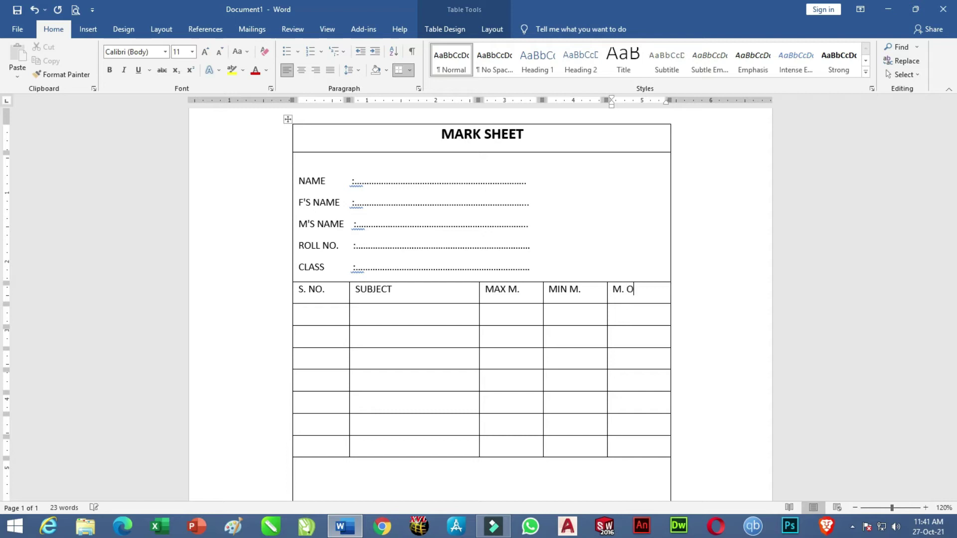
{"action": "type", "text": "BT"}
{"action": "type", "text": "."}
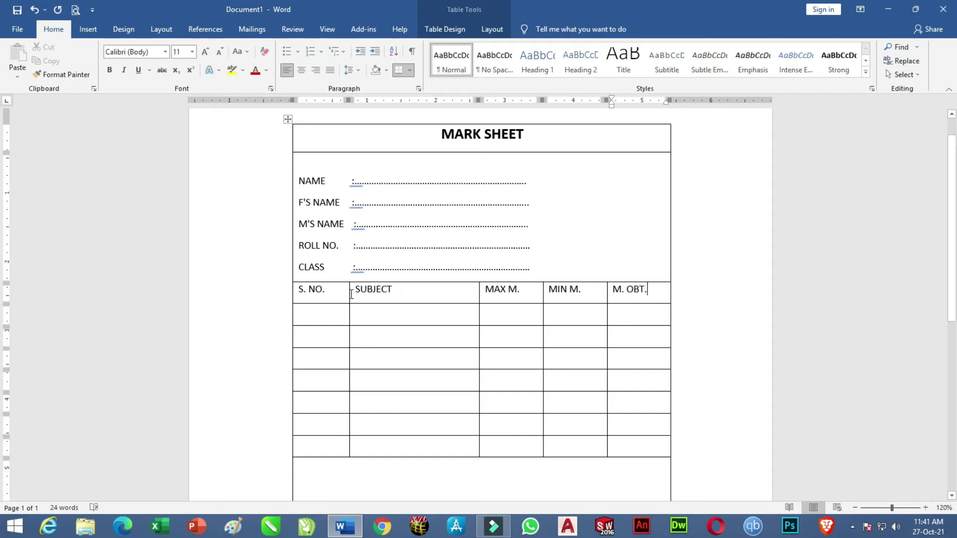
Number the first three S. NO. cells 1, 2 and 3.
{"action": "left_click", "coordinate": [324, 317]}
{"action": "type", "text": "1"}
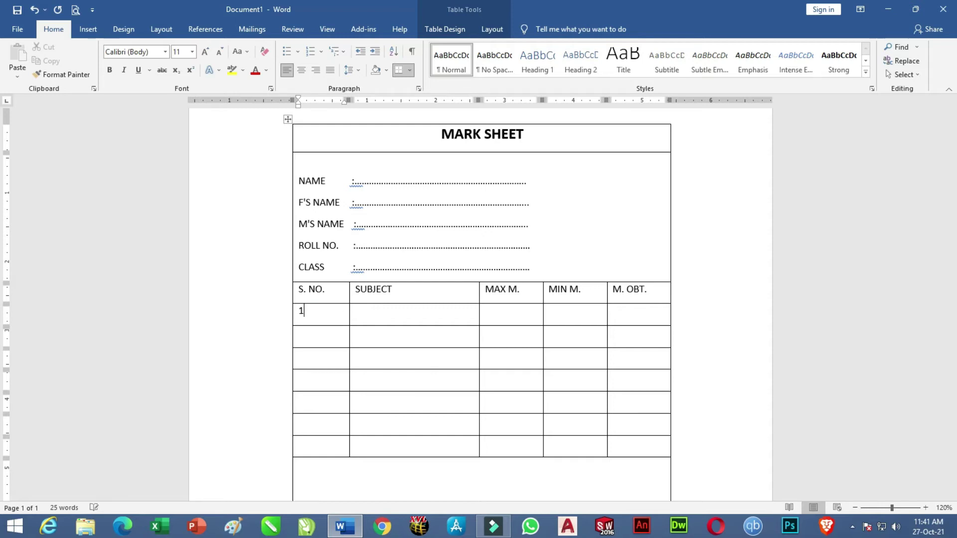
{"action": "left_click", "coordinate": [356, 311]}
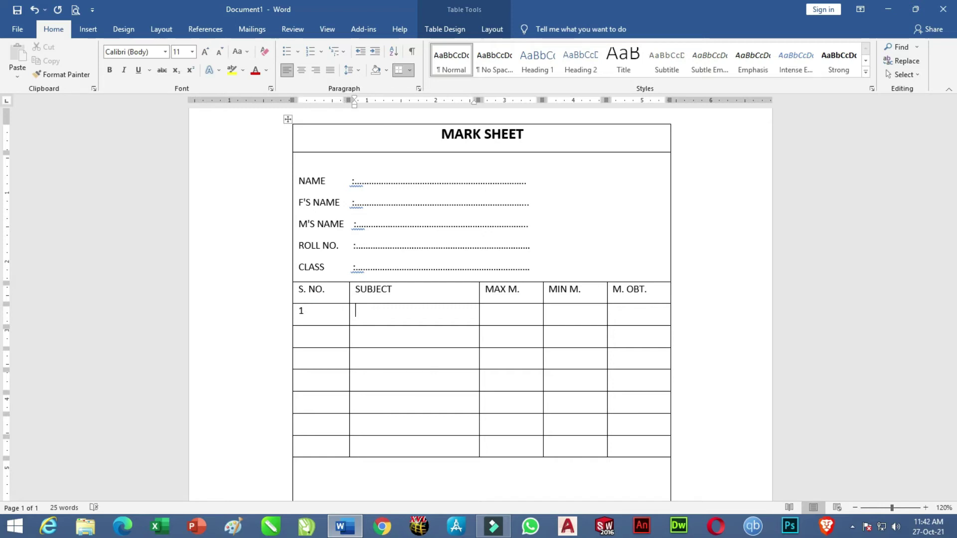
{"action": "left_click", "coordinate": [335, 339]}
{"action": "type", "text": "2"}
{"action": "key", "text": "Tab"}
{"action": "left_click", "coordinate": [316, 359]}
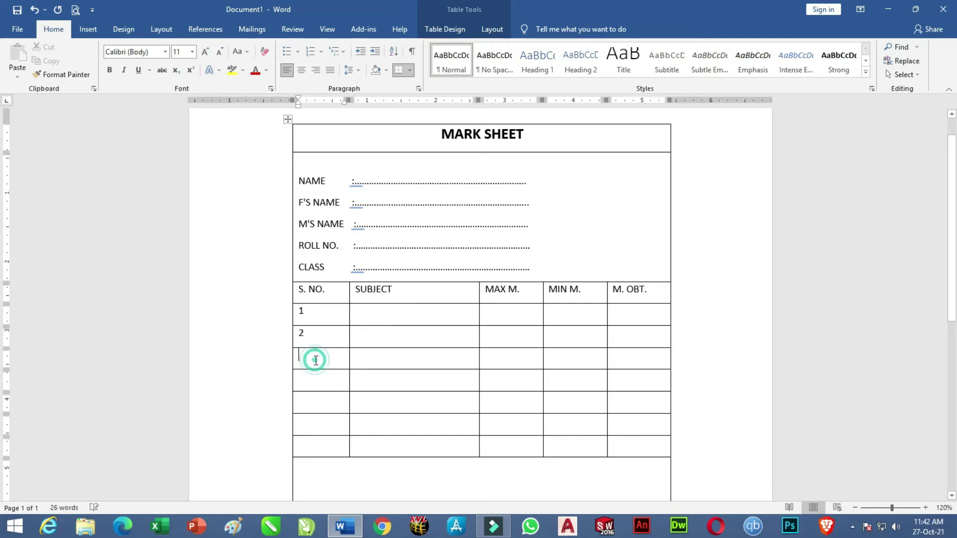
{"action": "type", "text": "33"}
{"action": "key", "text": "BackSpace"}
Number the remaining S. NO. cells 4, 5, 6 and 7.
{"action": "left_click", "coordinate": [320, 381]}
{"action": "type", "text": "4"}
{"action": "left_click", "coordinate": [320, 386]}
{"action": "left_click", "coordinate": [319, 397]}
{"action": "type", "text": "5"}
{"action": "left_click", "coordinate": [321, 425]}
{"action": "type", "text": "6"}
{"action": "left_click", "coordinate": [321, 448]}
{"action": "type", "text": "7"}
Fill the first subject row with ENGLISH, maximum 100, minimum 33 and 52 obtained.
{"action": "left_click", "coordinate": [397, 318]}
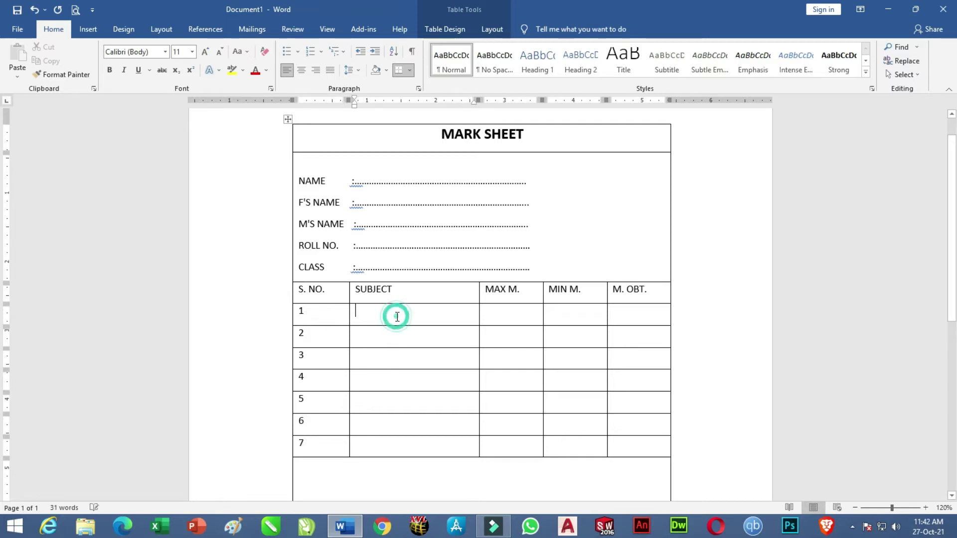
{"action": "type", "text": "ENGLISH"}
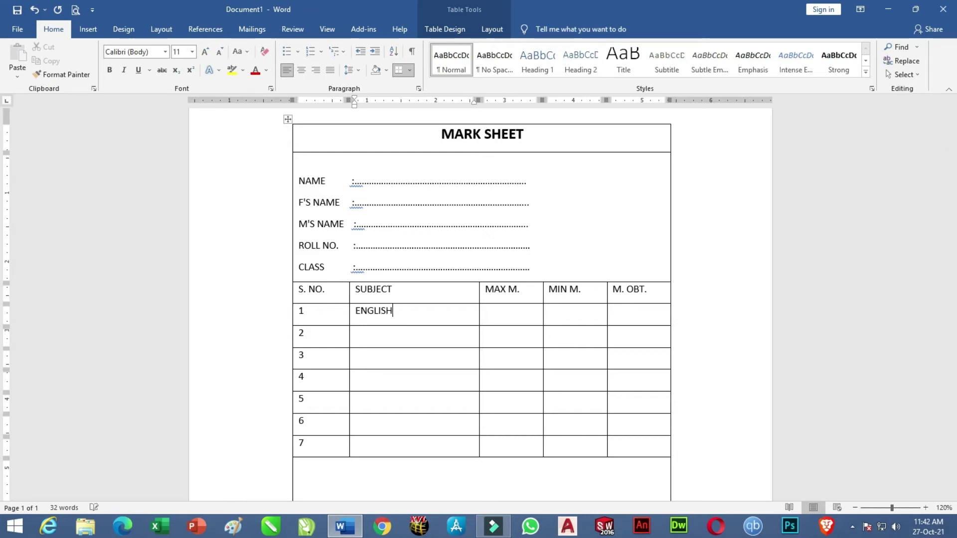
{"action": "left_click", "coordinate": [489, 313]}
{"action": "type", "text": "100"}
{"action": "key", "text": "Tab"}
{"action": "type", "text": "33"}
{"action": "key", "text": "Tab"}
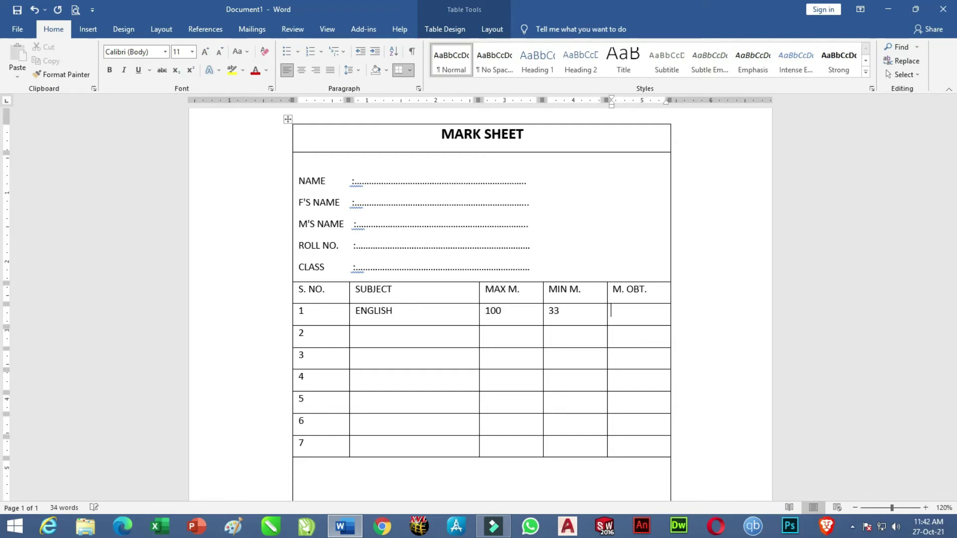
{"action": "type", "text": "52"}
{"action": "key", "text": "Return"}
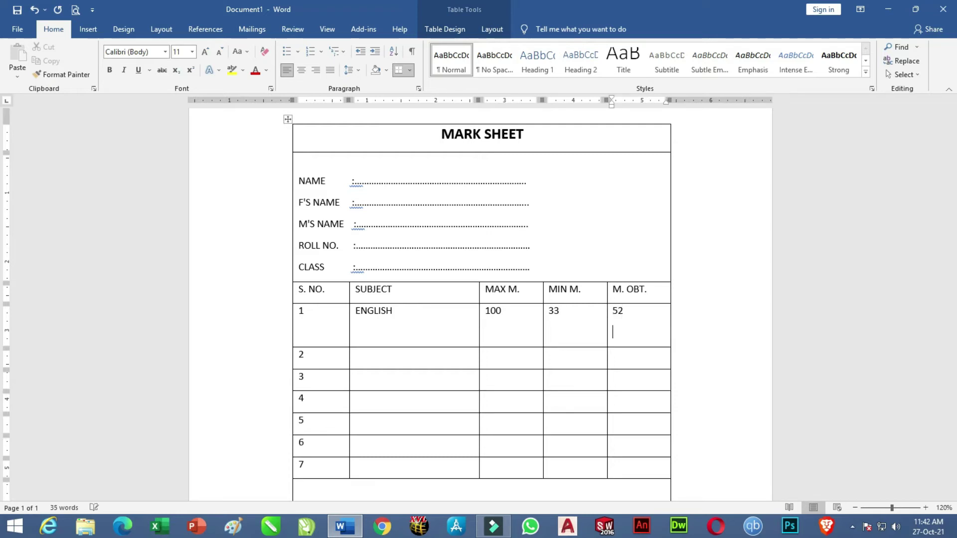
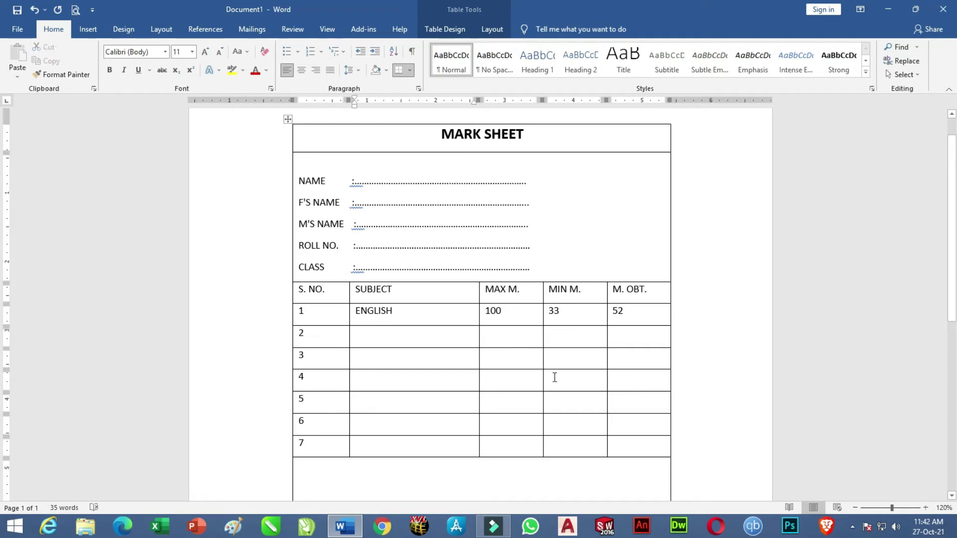
Fill row 2 with PUNJABI, 100 maximum, 33 minimum and 48 obtained.
{"action": "type", "text": "PUNJABI"}
{"action": "key", "text": "Tab"}
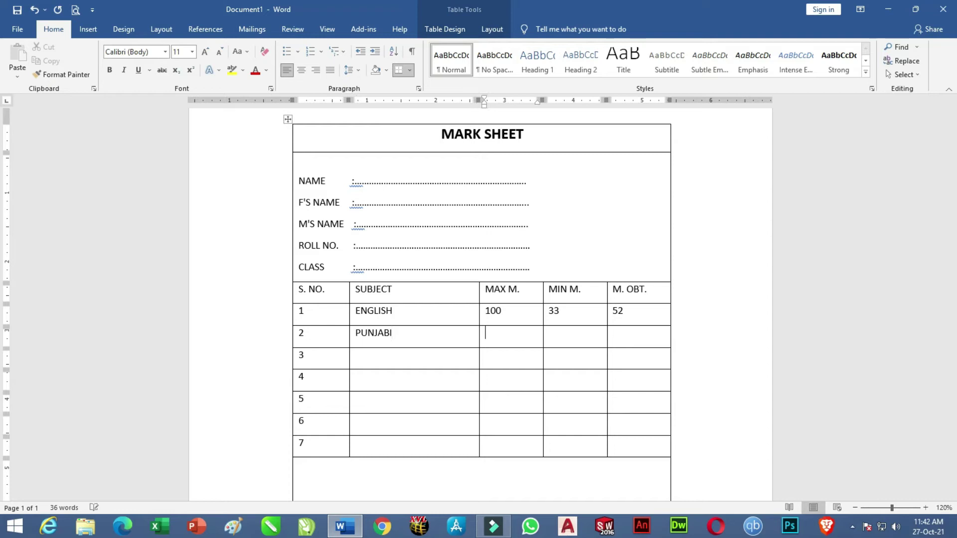
{"action": "type", "text": "100"}
{"action": "key", "text": "Tab"}
{"action": "type", "text": "33"}
{"action": "key", "text": "Tab"}
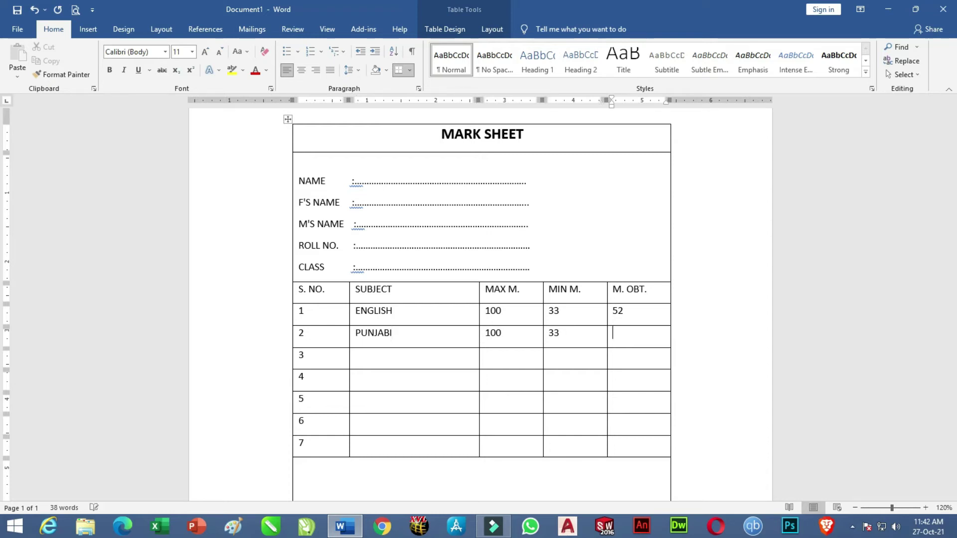
{"action": "type", "text": "48"}
{"action": "key", "text": "Tab"}
Fill row 3 with HINDI, 100, 33 and 55.
{"action": "key", "text": "Tab"}
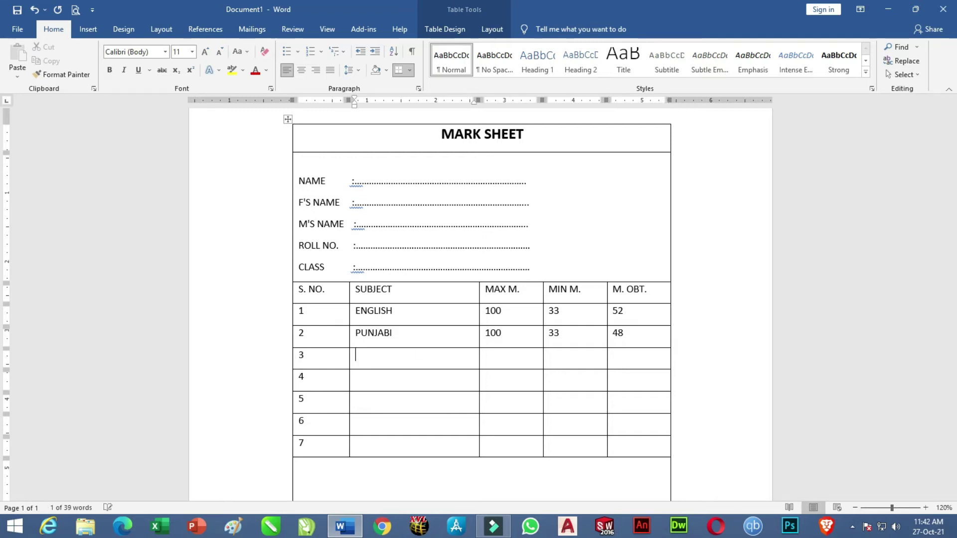
{"action": "type", "text": "HINDI"}
{"action": "key", "text": "Tab"}
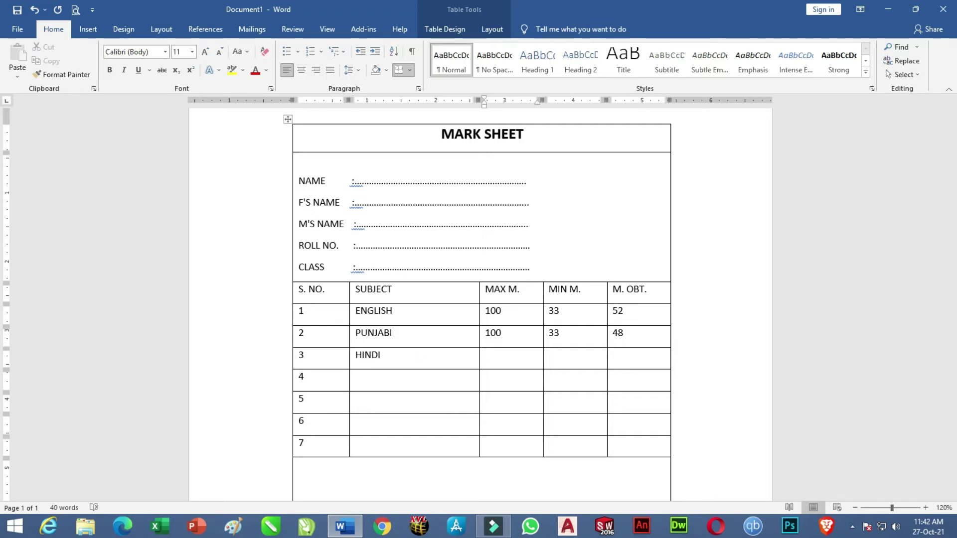
{"action": "type", "text": "100"}
{"action": "key", "text": "Tab"}
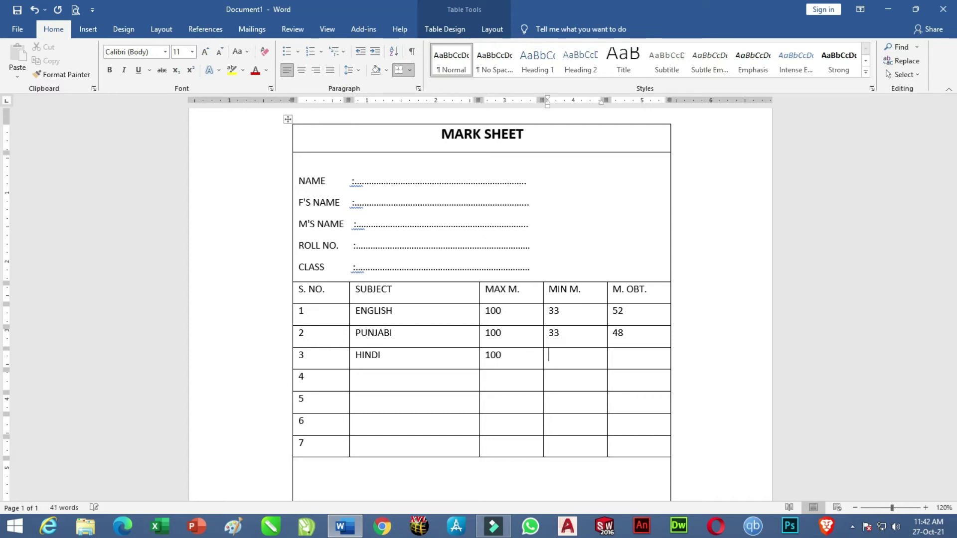
{"action": "type", "text": "33"}
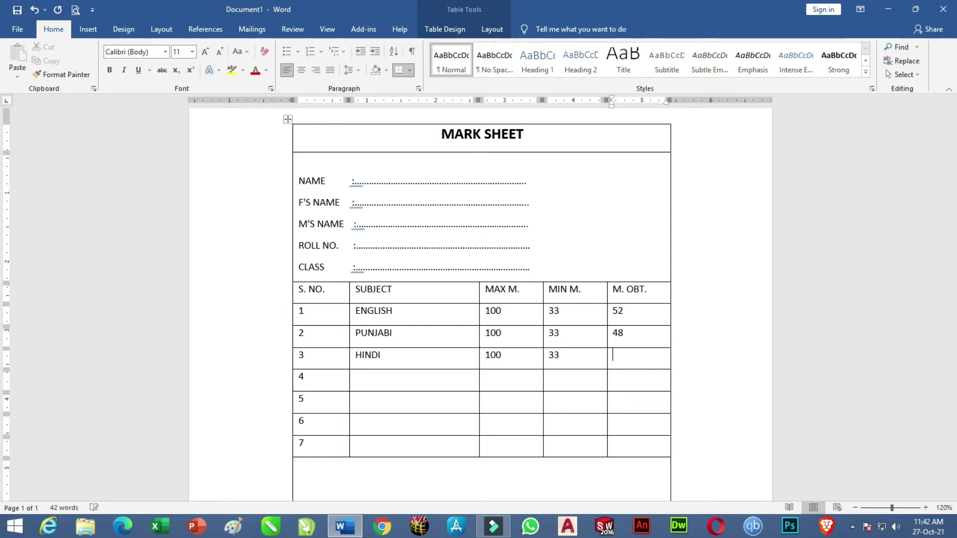
{"action": "type", "text": "55"}
{"action": "key", "text": "Tab"}
{"action": "key", "text": "Tab"}
Enter MATH with 100 maximum and 33 minimum in row 4.
{"action": "type", "text": "MAT"}
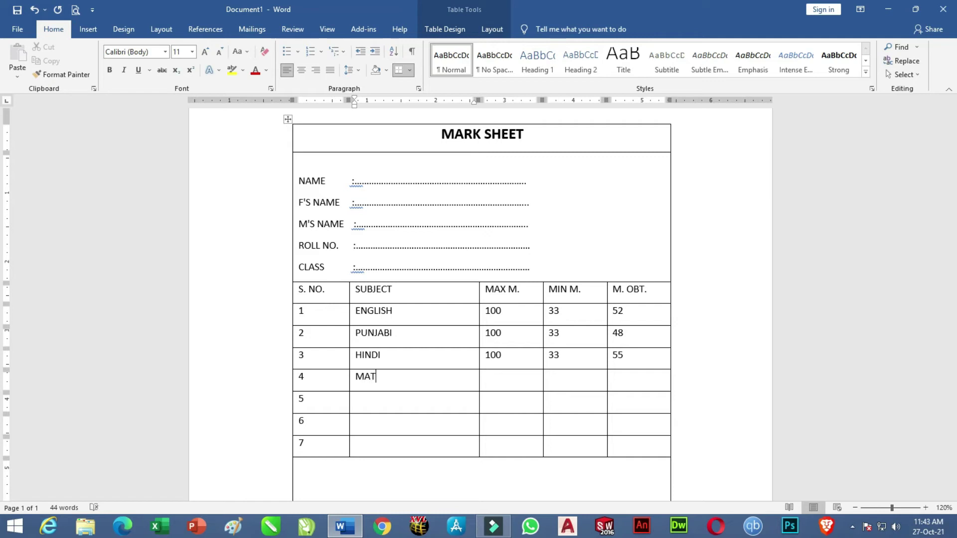
{"action": "type", "text": "H"}
{"action": "key", "text": "Tab"}
{"action": "type", "text": "100"}
{"action": "key", "text": "Tab"}
{"action": "type", "text": "33"}
{"action": "key", "text": "Tab"}
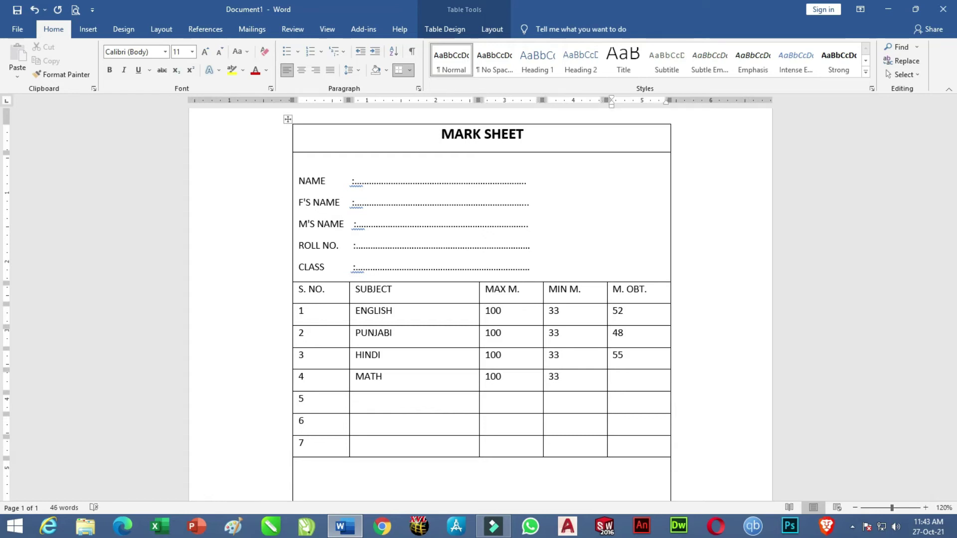
Finish MATH with 65 obtained and fill the SCIENCE row with 100, 33 and 54.
{"action": "type", "text": "65"}
{"action": "key", "text": "Tab"}
{"action": "key", "text": "Tab"}
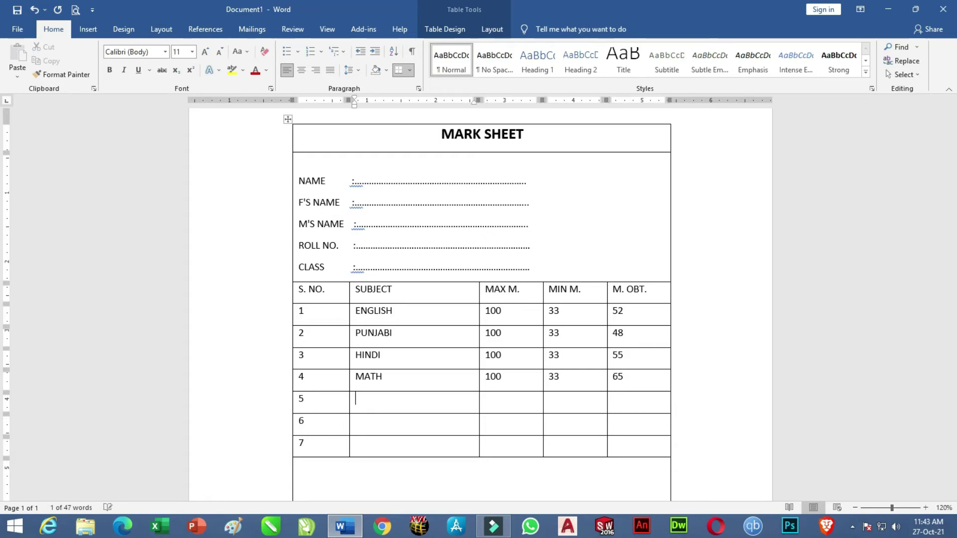
{"action": "type", "text": "SCI"}
{"action": "type", "text": "ENCE"}
{"action": "key", "text": "Tab"}
{"action": "type", "text": "00"}
{"action": "key", "text": "Tab"}
{"action": "type", "text": "33"}
{"action": "key", "text": "Tab"}
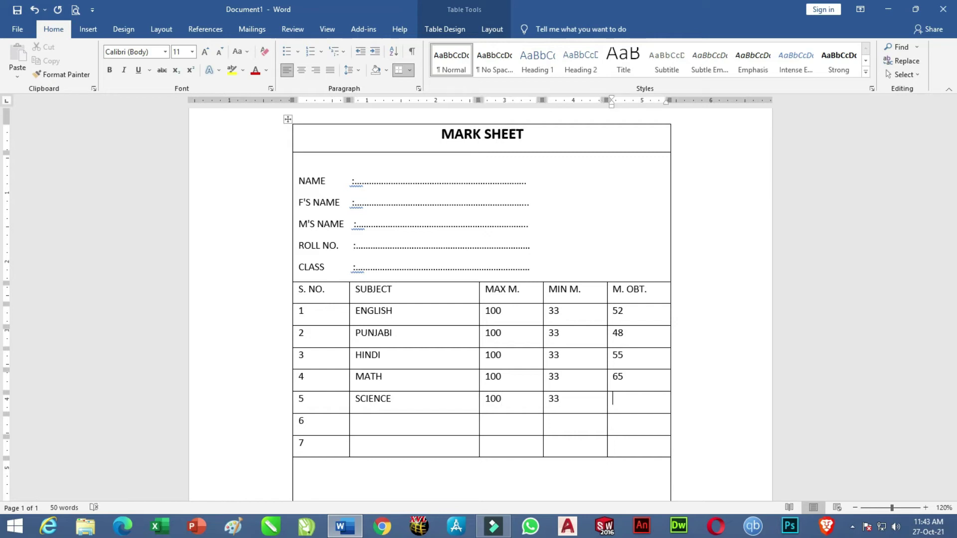
{"action": "type", "text": "54"}
{"action": "key", "text": "Tab"}
Fill row 6 with S.S, 100, 33 and 47.
{"action": "key", "text": "Tab"}
{"action": "type", "text": "SS."}
{"action": "key", "text": "BackSpace"}
{"action": "key", "text": "BackSpace"}
{"action": "type", "text": "S"}
{"action": "left_click", "coordinate": [486, 421]}
{"action": "type", "text": "00"}
{"action": "key", "text": "Tab"}
{"action": "type", "text": "33"}
{"action": "key", "text": "Tab"}
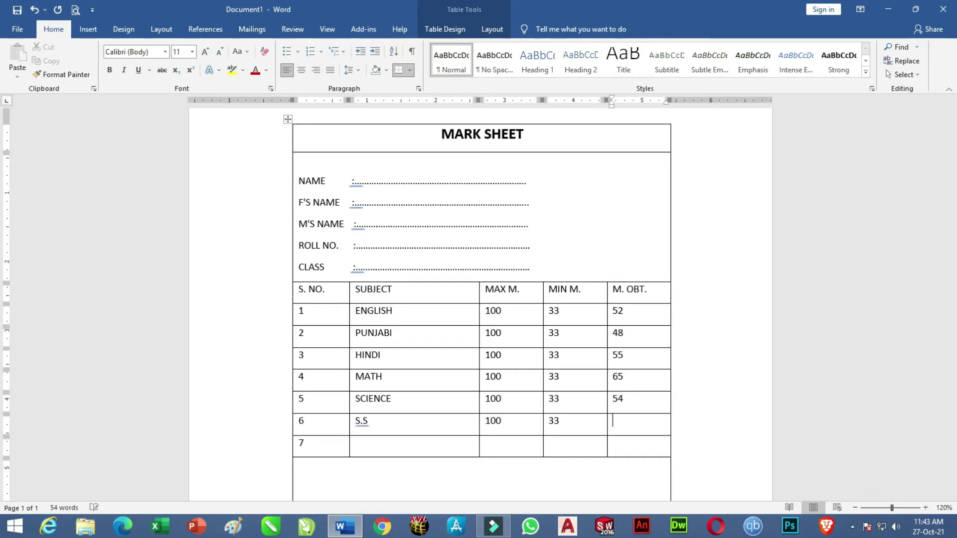
{"action": "type", "text": "47"}
{"action": "key", "text": "Tab"}
{"action": "key", "text": "Tab"}
Fill the DRAWING row with 75 maximum, 25 minimum and 52 obtained.
{"action": "type", "text": "DRAWING"}
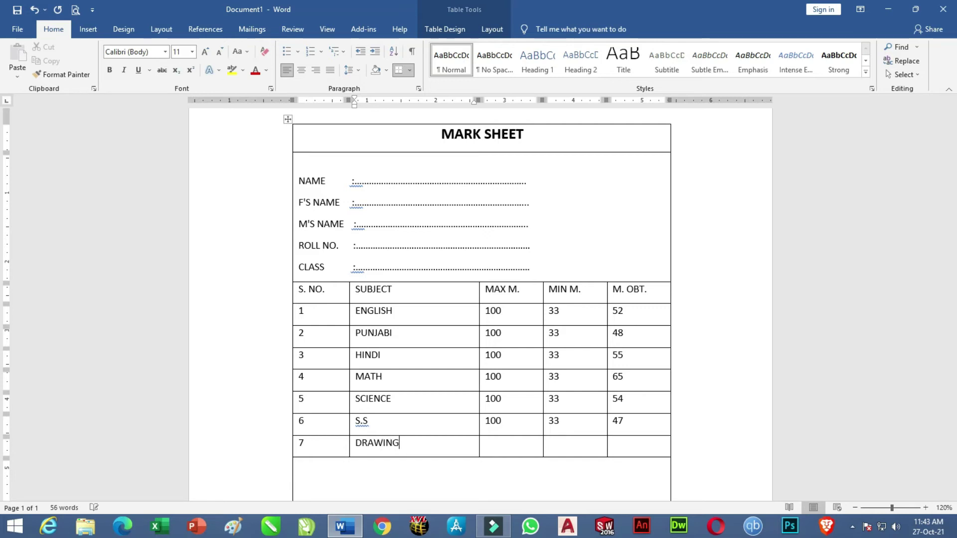
{"action": "left_click", "coordinate": [485, 442]}
{"action": "type", "text": "75"}
{"action": "key", "text": "Tab"}
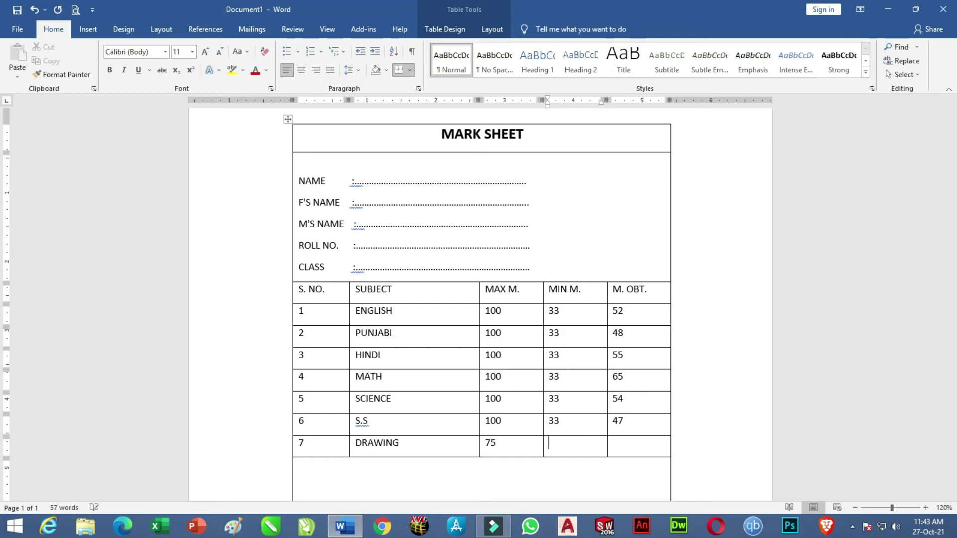
{"action": "type", "text": "25"}
{"action": "key", "text": "Tab"}
{"action": "type", "text": "2"}
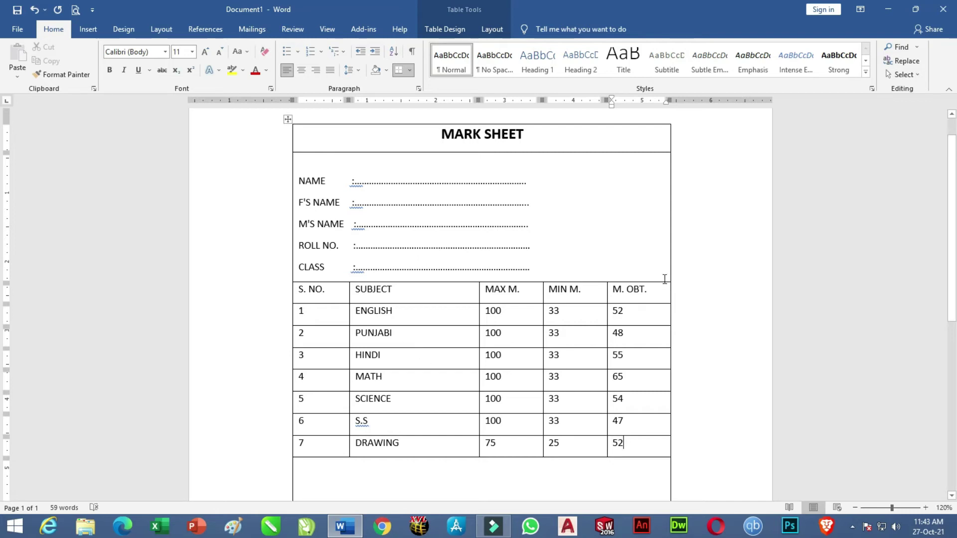
{"action": "scroll", "coordinate": [665, 279], "scroll_direction": "down", "scroll_amount": 2}
{"action": "scroll", "coordinate": [664, 279], "scroll_direction": "down", "scroll_amount": 1}
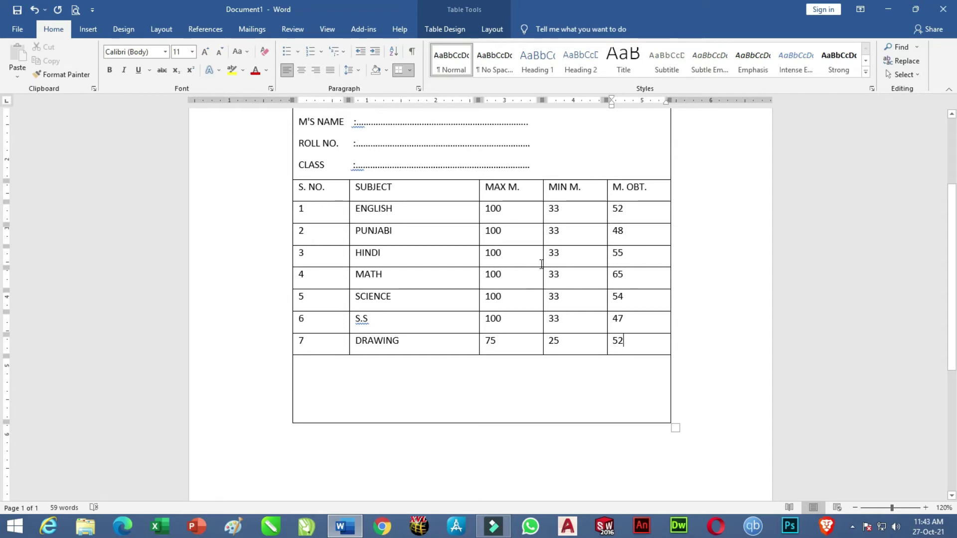
Draw a new row border below the DRAWING row with Draw Table.
{"action": "left_click", "coordinate": [492, 29]}
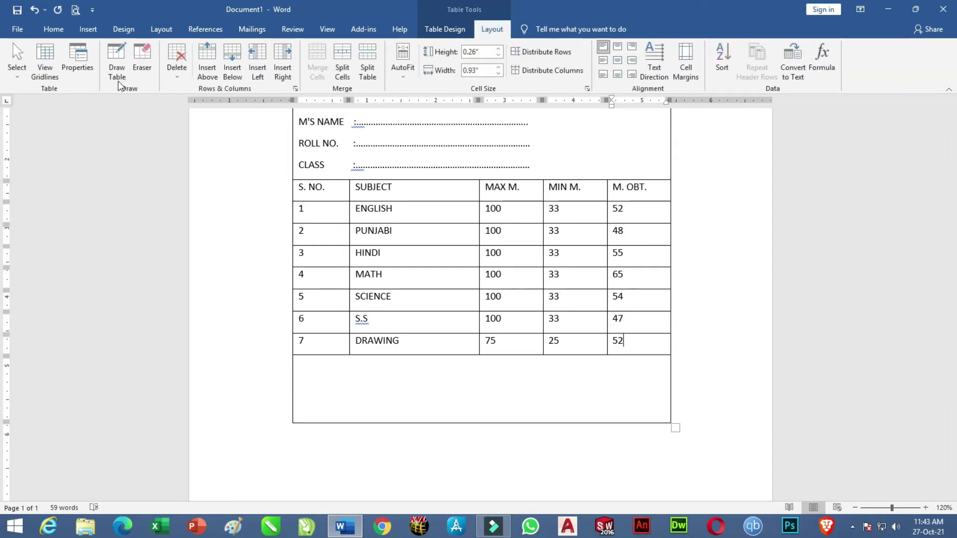
{"action": "left_click", "coordinate": [115, 62]}
{"action": "left_click_drag", "start_coordinate": [314, 347], "coordinate": [622, 343]}
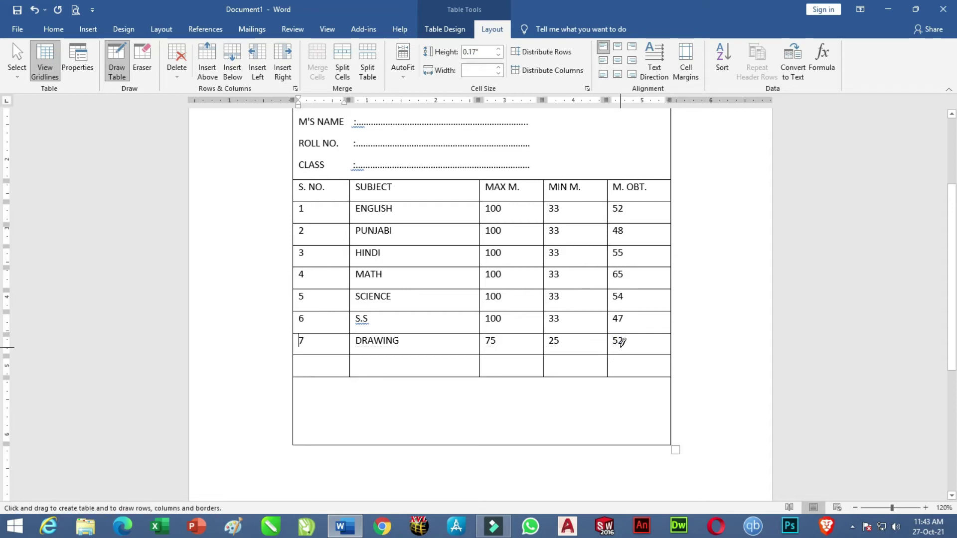
Erase the new row's first divider to merge two cells and label it TOTAL MARKS.
{"action": "left_click", "coordinate": [143, 59]}
{"action": "left_click", "coordinate": [350, 365]}
{"action": "left_click_drag", "start_coordinate": [351, 366], "coordinate": [381, 368]}
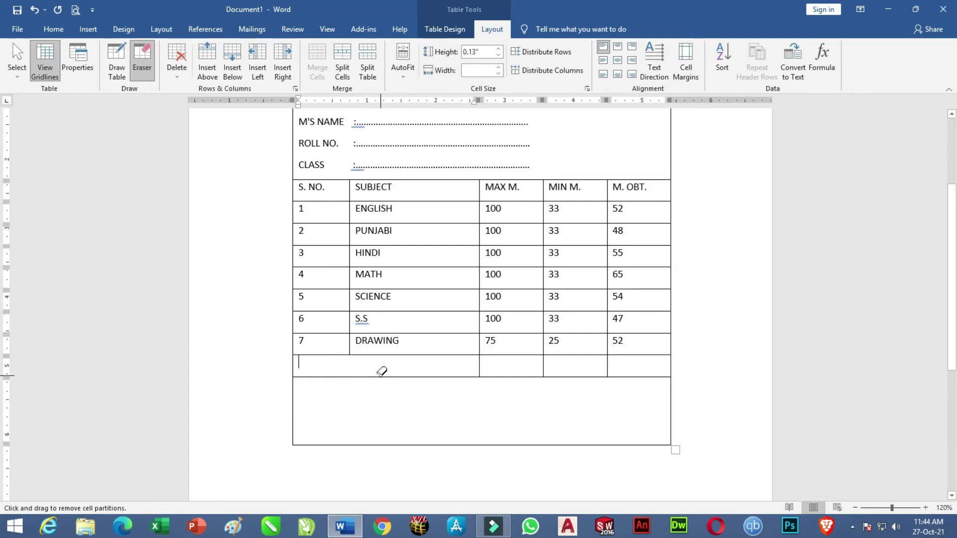
{"action": "key", "text": "Escape"}
{"action": "type", "text": "TOTAL M"}
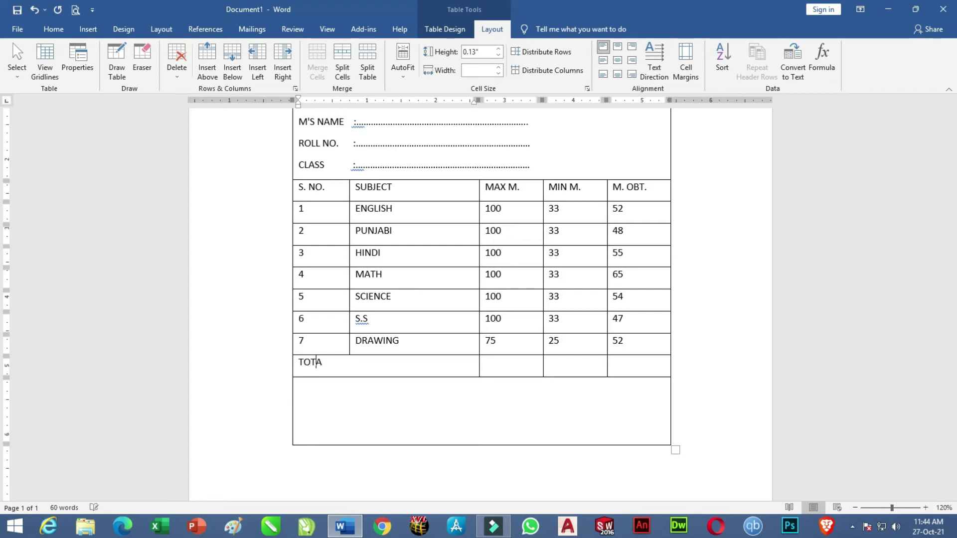
{"action": "type", "text": "ARKS"}
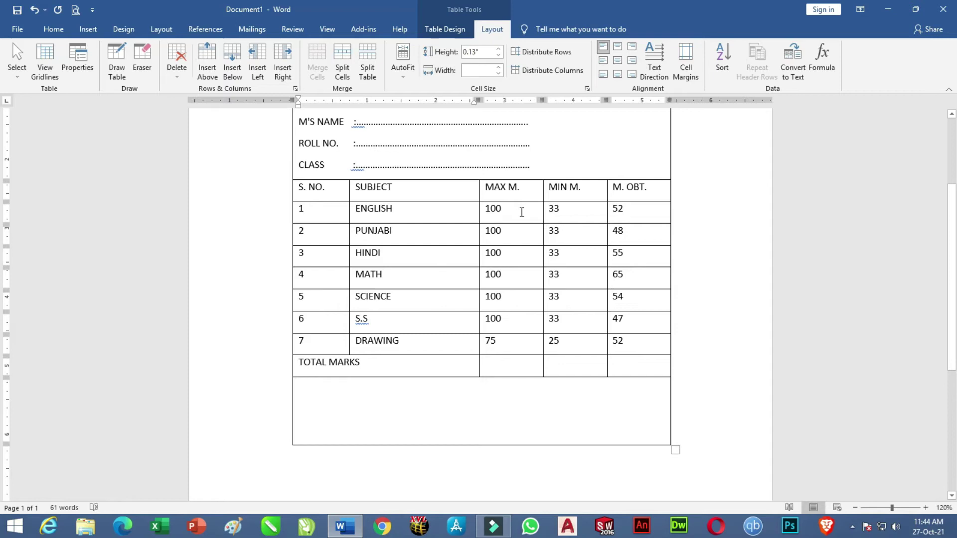
{"action": "left_click", "coordinate": [648, 370]}
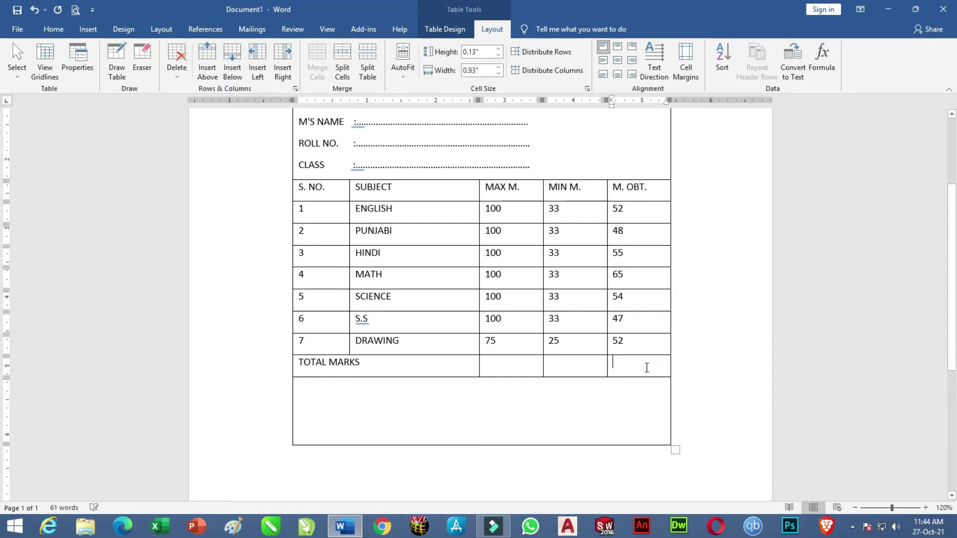
Insert =SUM(ABOVE) formulas giving totals of 373 obtained, 223 minimum and 675 maximum.
{"action": "left_click", "coordinate": [820, 64]}
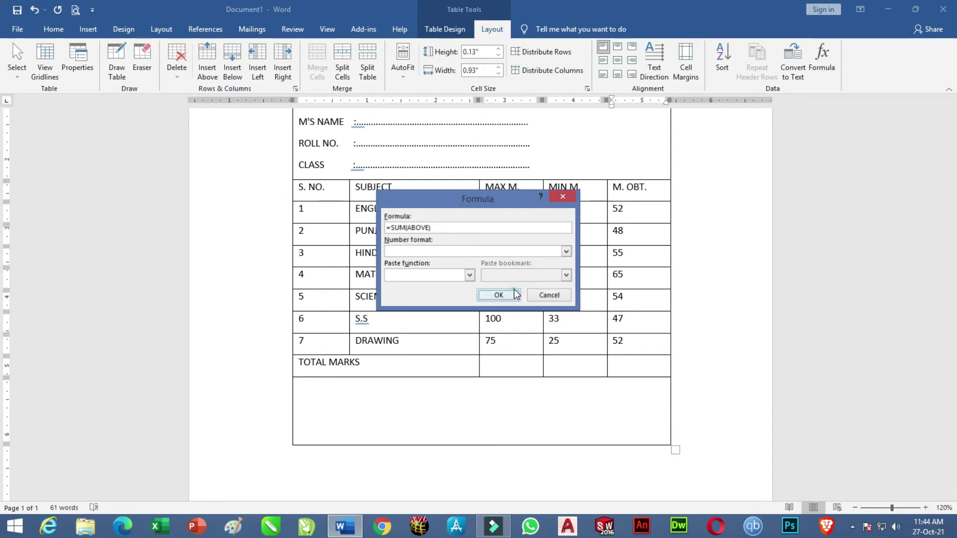
{"action": "left_click", "coordinate": [513, 294]}
{"action": "left_click", "coordinate": [575, 364]}
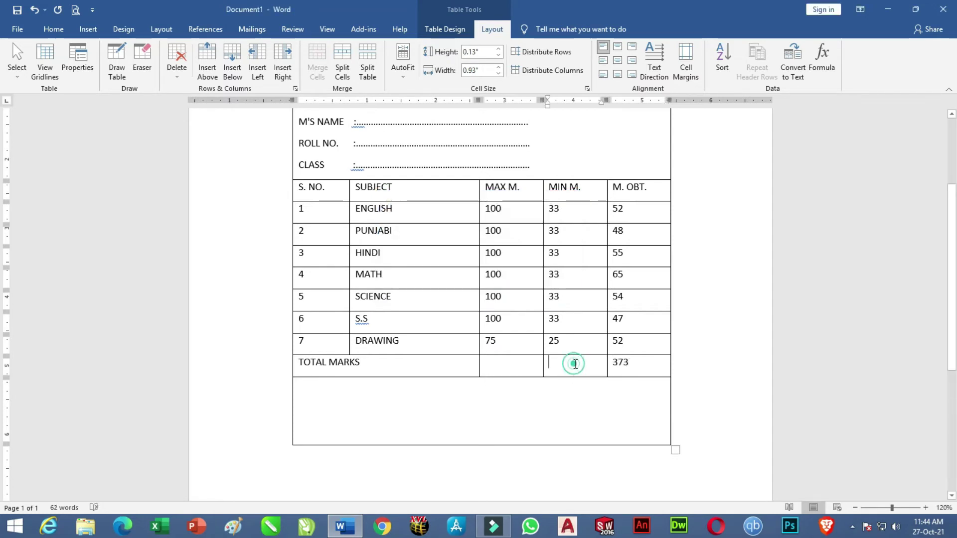
{"action": "left_click", "coordinate": [827, 60]}
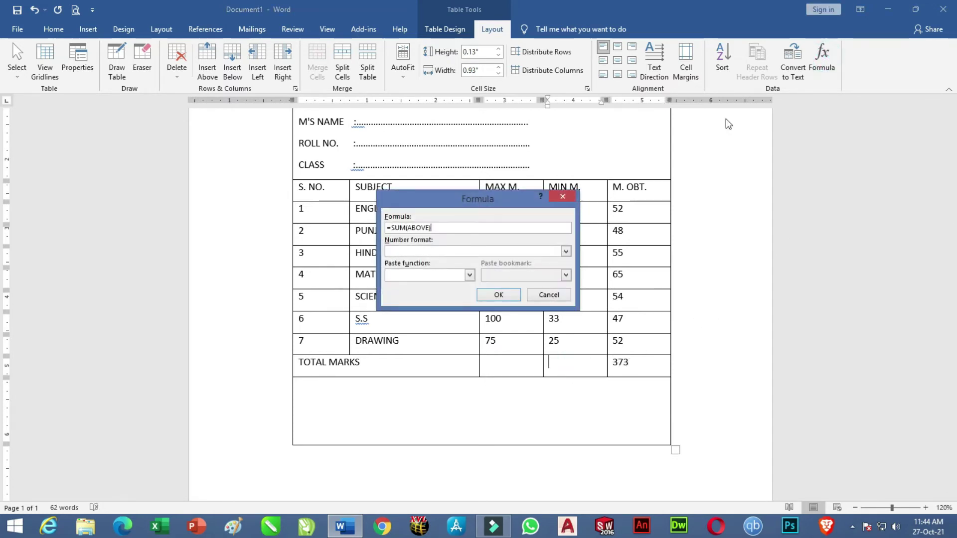
{"action": "left_click", "coordinate": [503, 293]}
{"action": "left_click", "coordinate": [503, 368]}
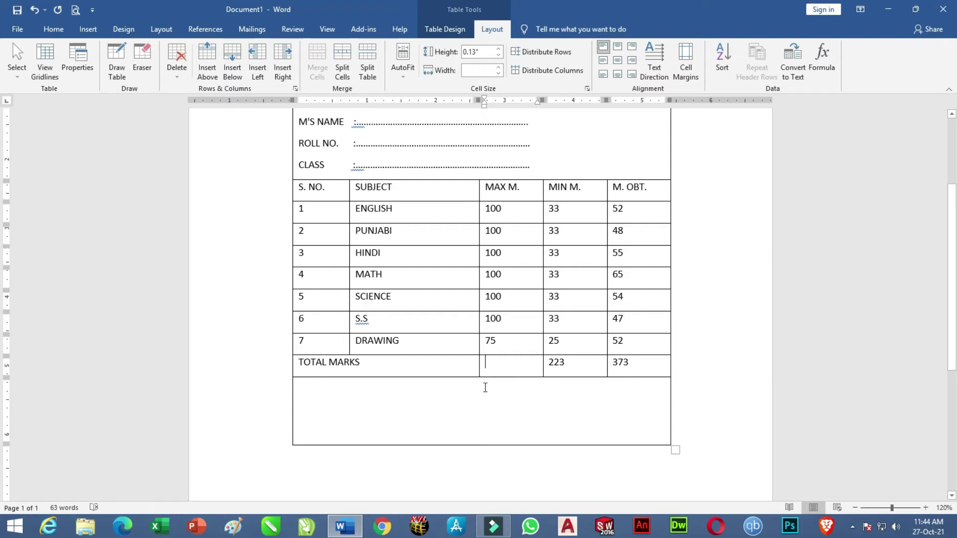
{"action": "left_click", "coordinate": [822, 62]}
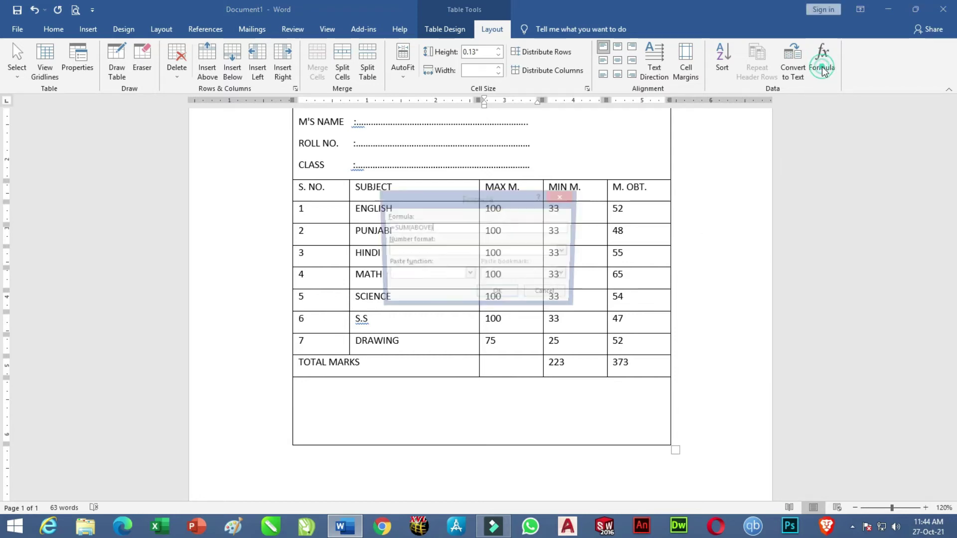
{"action": "left_click", "coordinate": [499, 295]}
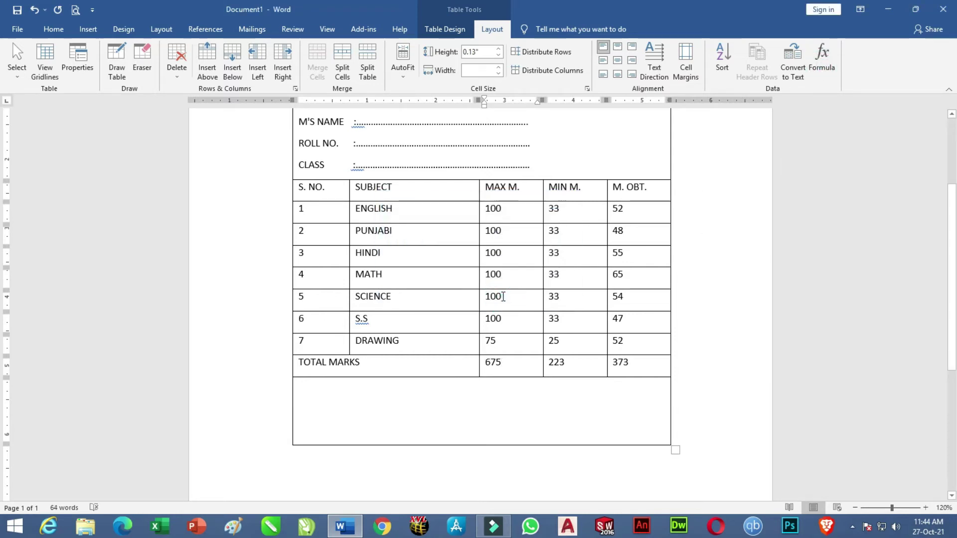
{"action": "left_click", "coordinate": [424, 402]}
{"action": "type", "text": "RESULT"}
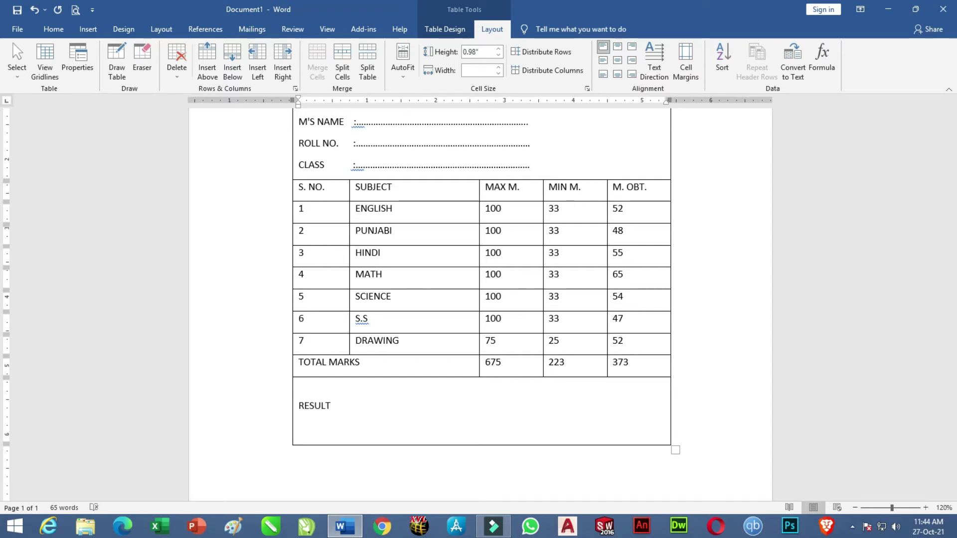
Add a dotted line after RESULT and a dotted DATE line, undoing an accidental extra row.
{"action": "type", "text": ":................................"}
{"action": "key", "text": "Return"}
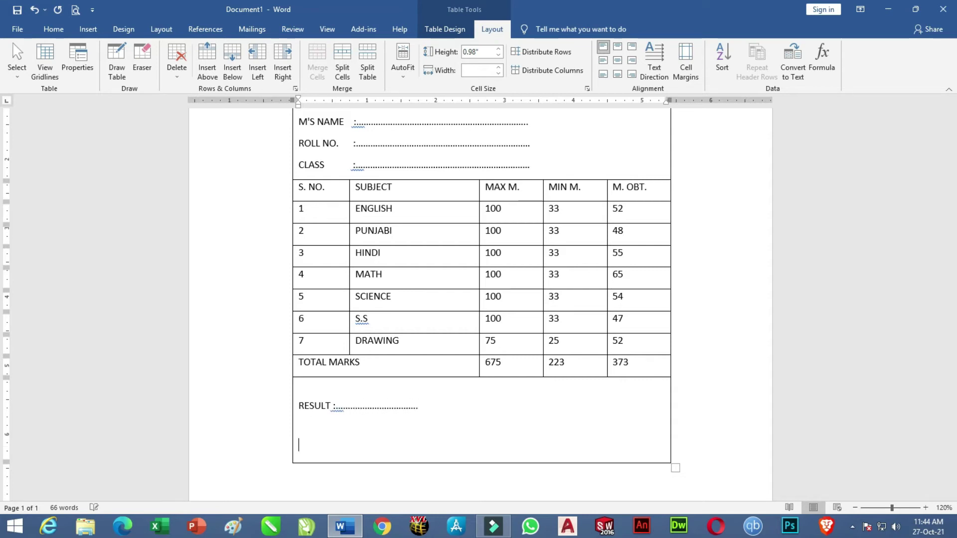
{"action": "type", "text": "DA"}
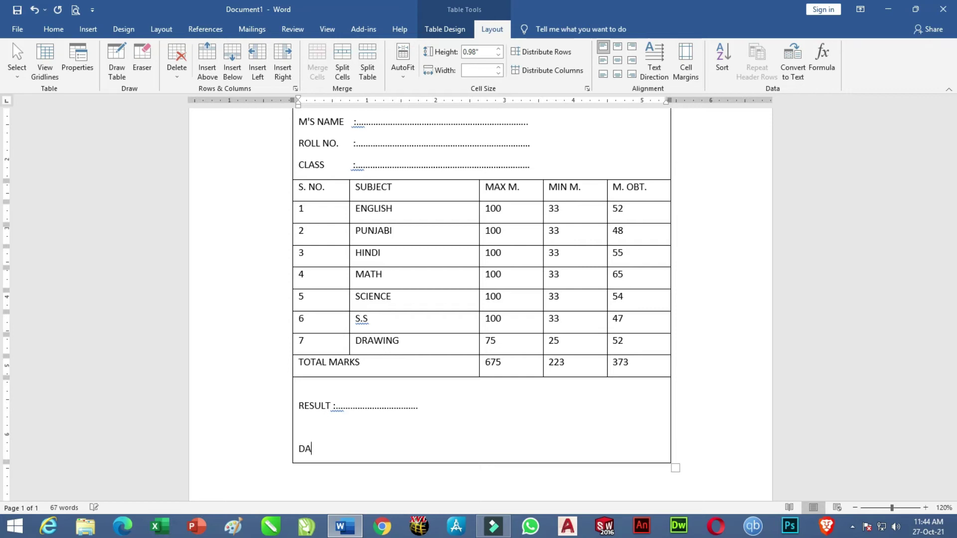
{"action": "type", "text": "TE............................"}
{"action": "key", "text": "Tab"}
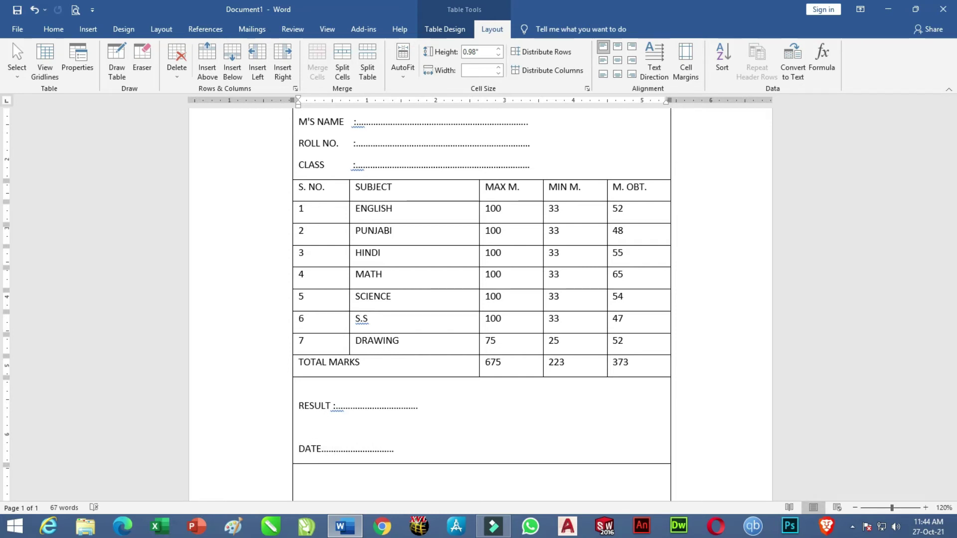
{"action": "key", "text": "ctrl+z"}
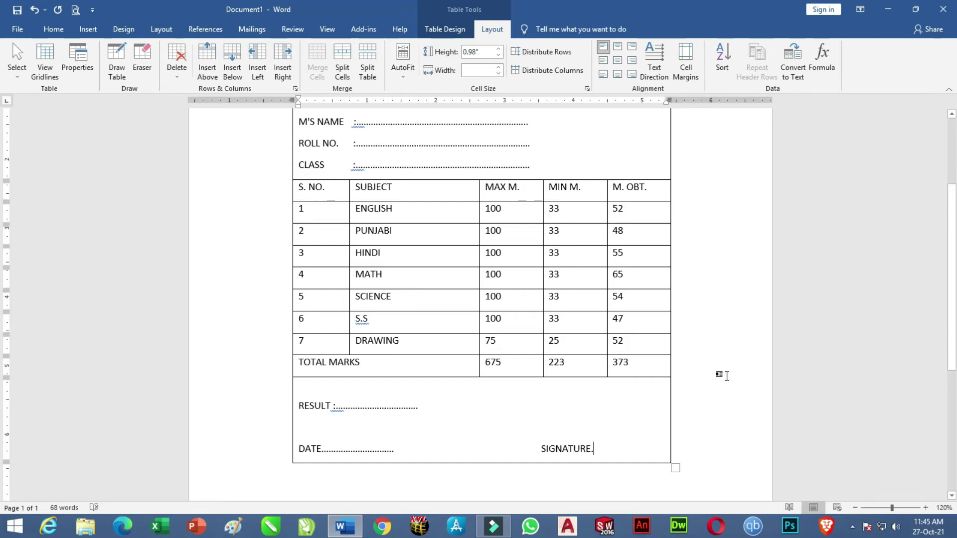
Remove the space after the MARK SHEET title paragraph.
{"action": "scroll", "coordinate": [726, 376], "scroll_direction": "up", "scroll_amount": 5}
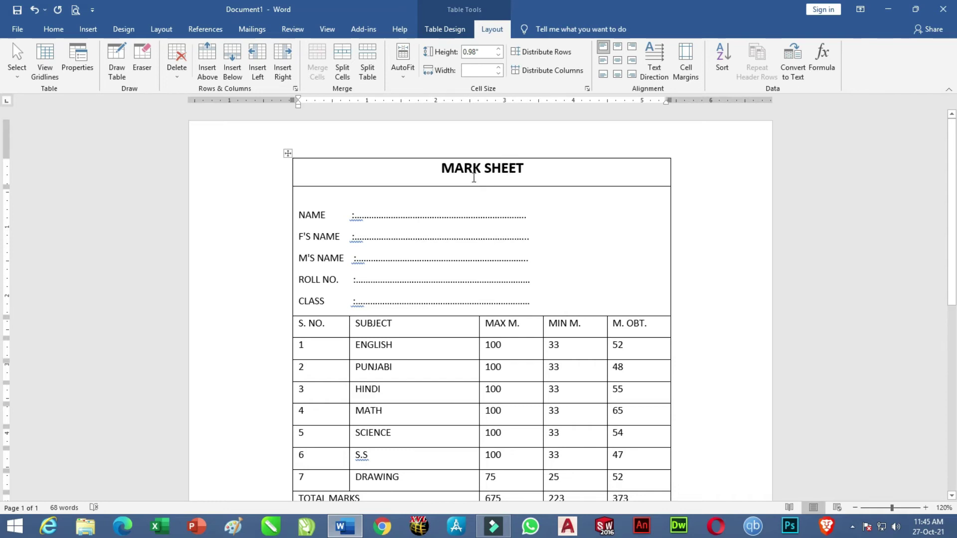
{"action": "left_click", "coordinate": [557, 168]}
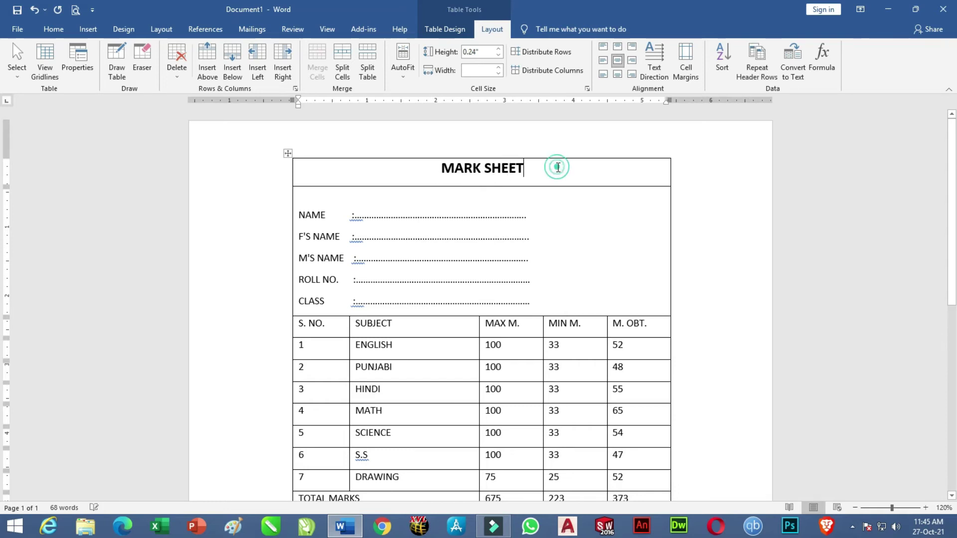
{"action": "left_click", "coordinate": [53, 30]}
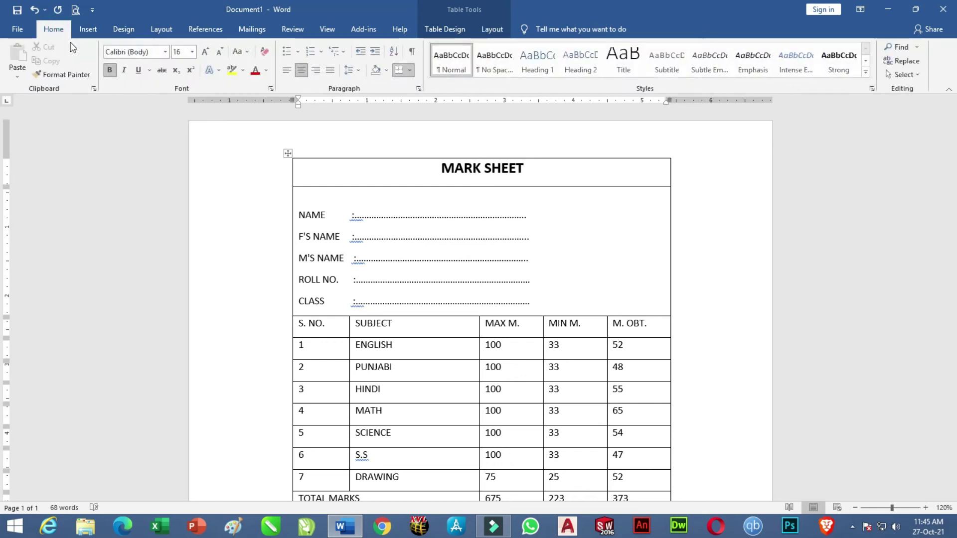
{"action": "left_click", "coordinate": [355, 70]}
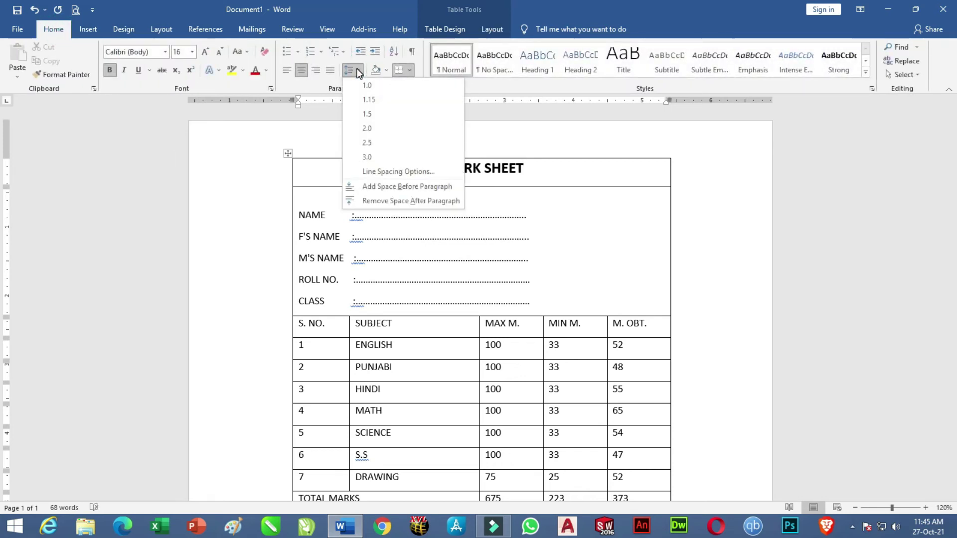
{"action": "left_click", "coordinate": [394, 200]}
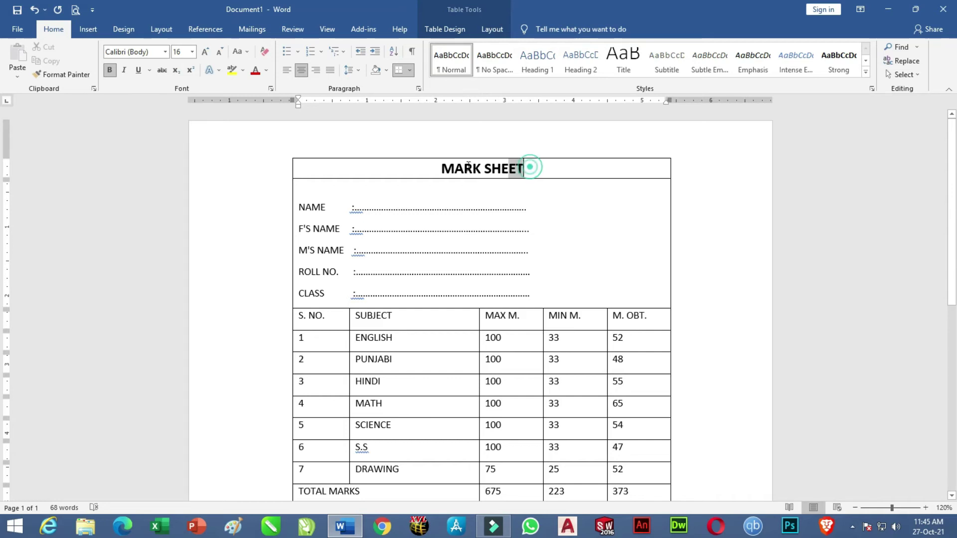
Enlarge the MARK SHEET title to 20 pt with two Grow Font steps.
{"action": "left_click_drag", "start_coordinate": [530, 172], "coordinate": [441, 170]}
{"action": "left_click", "coordinate": [206, 52]}
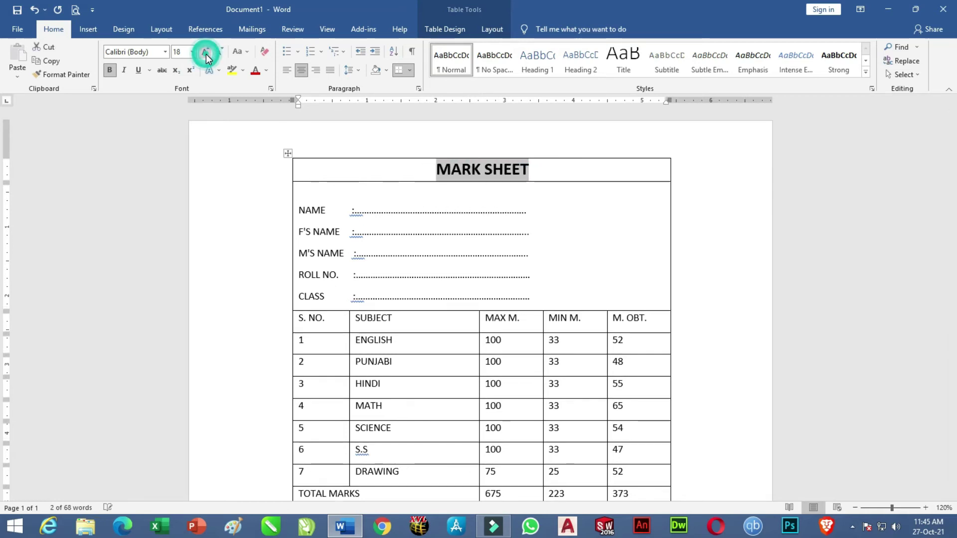
{"action": "left_click", "coordinate": [205, 52]}
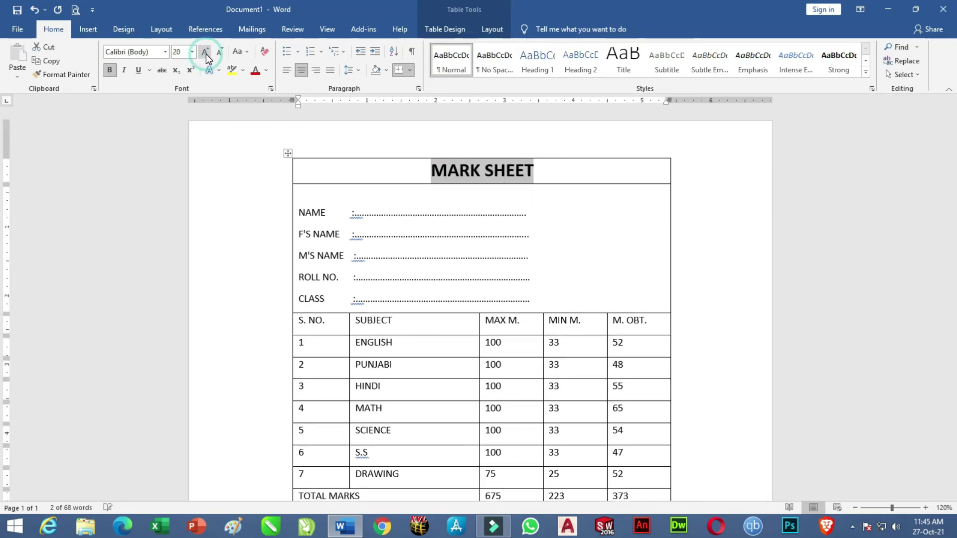
{"action": "left_click", "coordinate": [323, 179]}
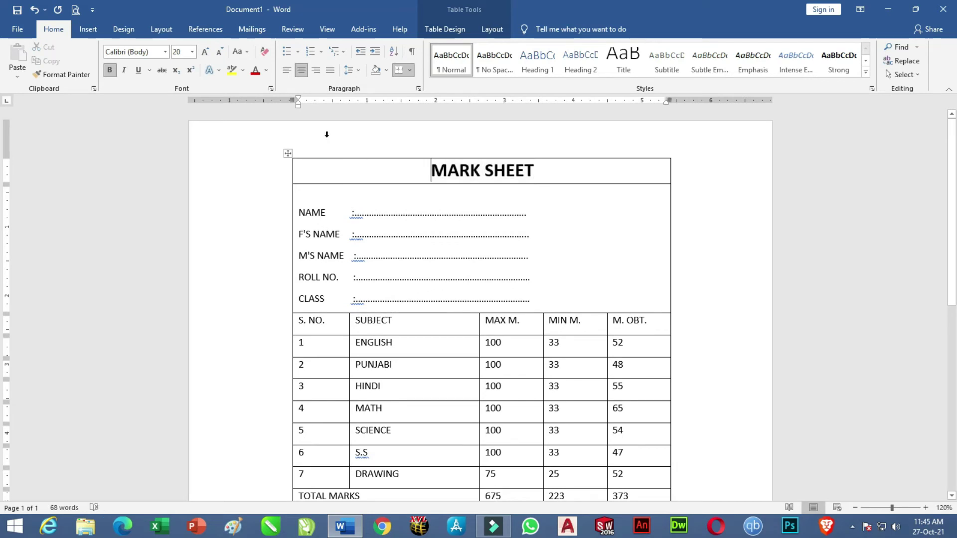
Shade the MARK SHEET title row light grey.
{"action": "left_click", "coordinate": [487, 30]}
{"action": "left_click", "coordinate": [447, 28]}
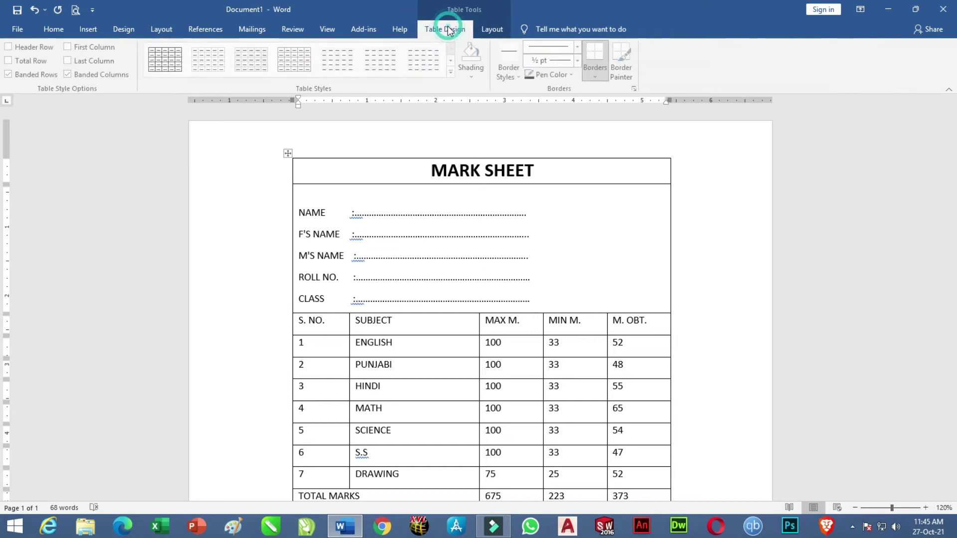
{"action": "left_click", "coordinate": [477, 80]}
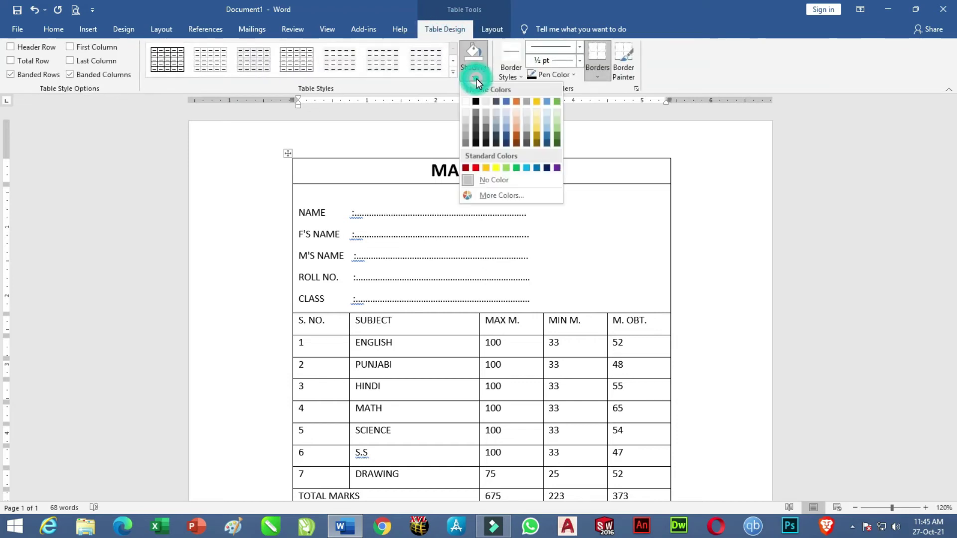
{"action": "left_click", "coordinate": [466, 122]}
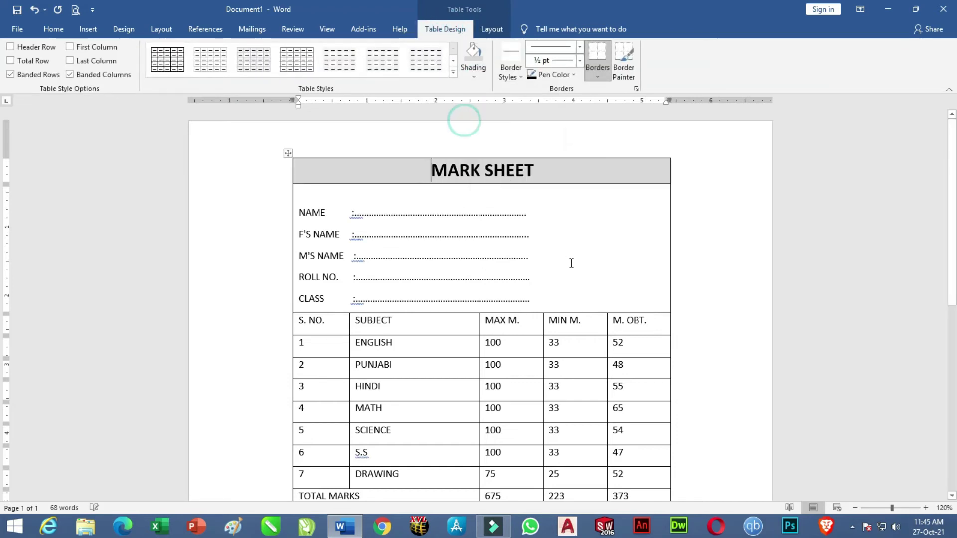
Select the name and class details cell and place the caret on its empty top line.
{"action": "left_click", "coordinate": [590, 238]}
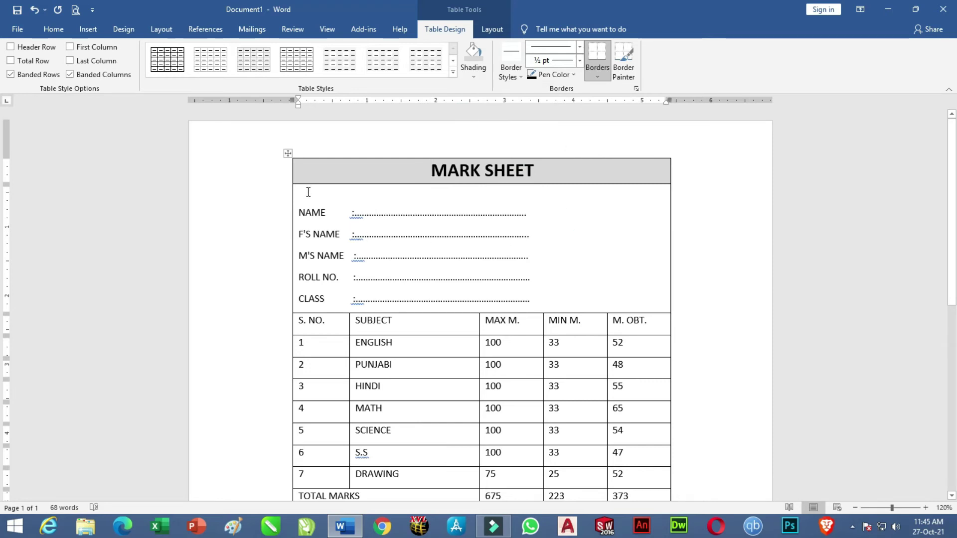
{"action": "left_click_drag", "start_coordinate": [308, 191], "coordinate": [471, 283]}
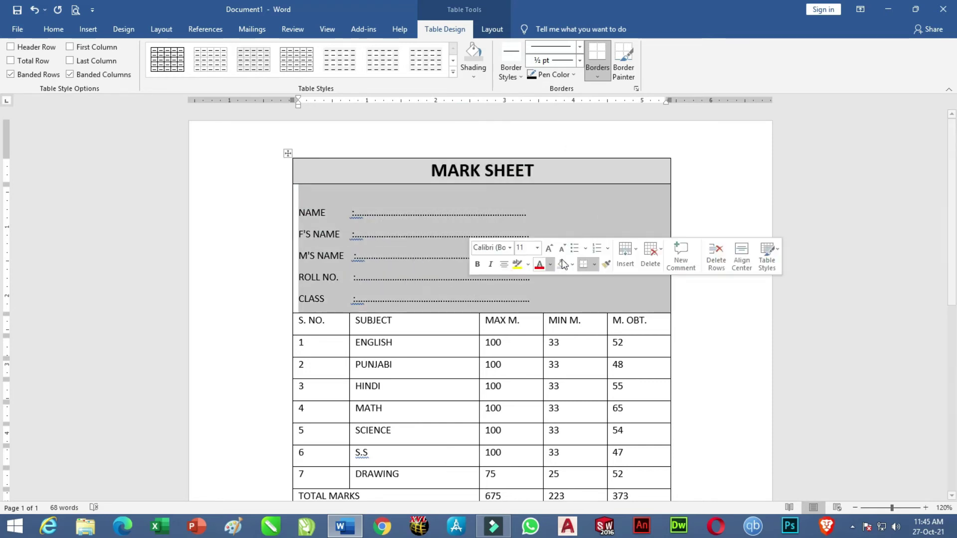
{"action": "left_click", "coordinate": [773, 174]}
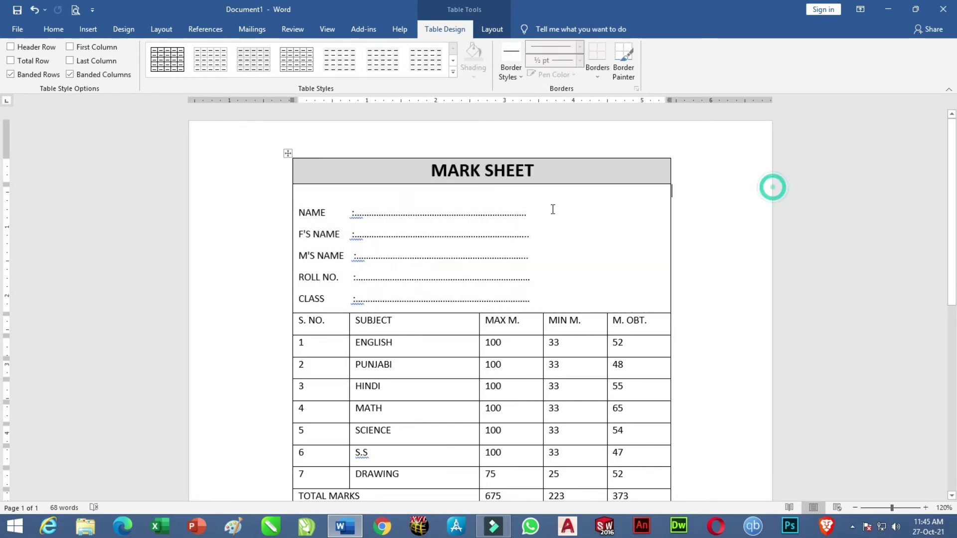
{"action": "left_click", "coordinate": [327, 194]}
Remove the blank space above NAME at the top of the details cell.
{"action": "left_click", "coordinate": [53, 28]}
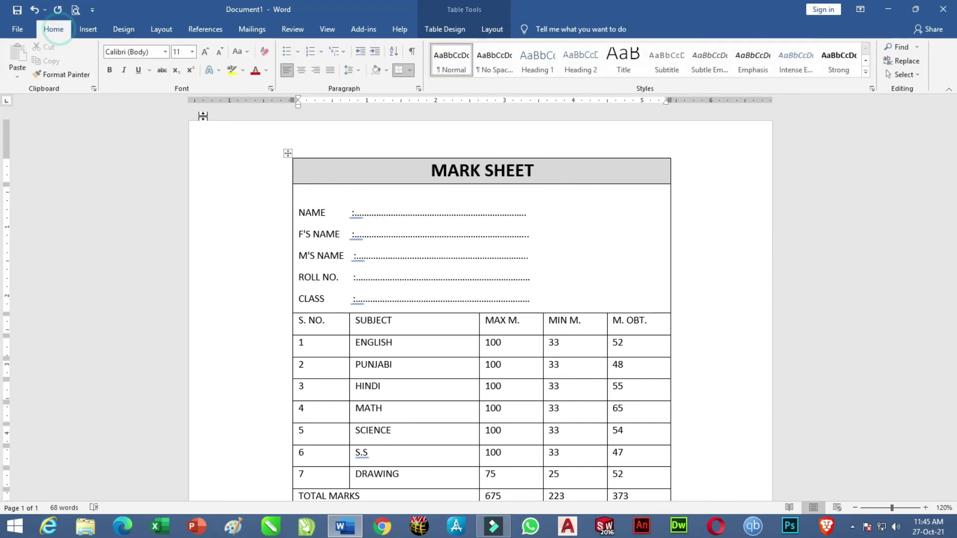
{"action": "left_click", "coordinate": [349, 70]}
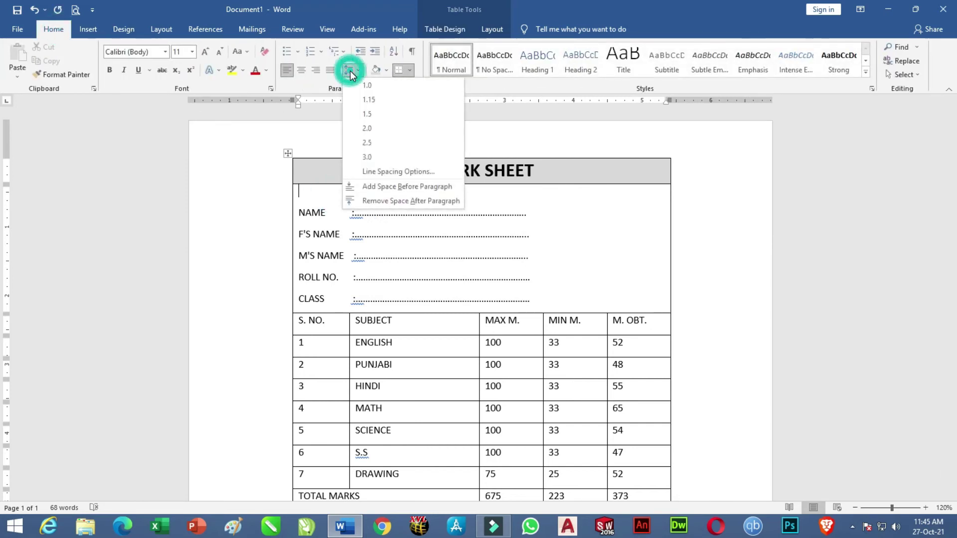
{"action": "left_click", "coordinate": [384, 200]}
{"action": "left_click", "coordinate": [527, 251]}
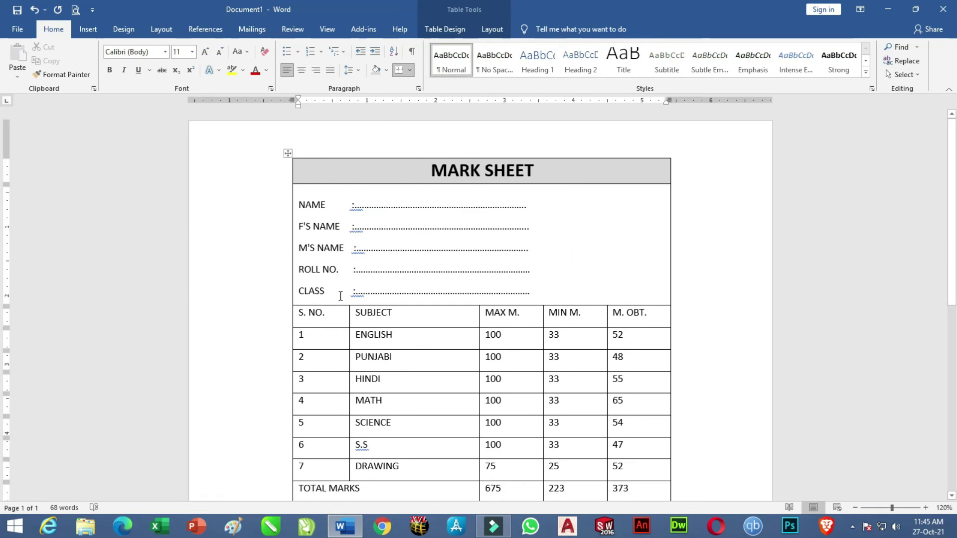
{"action": "left_click", "coordinate": [360, 70]}
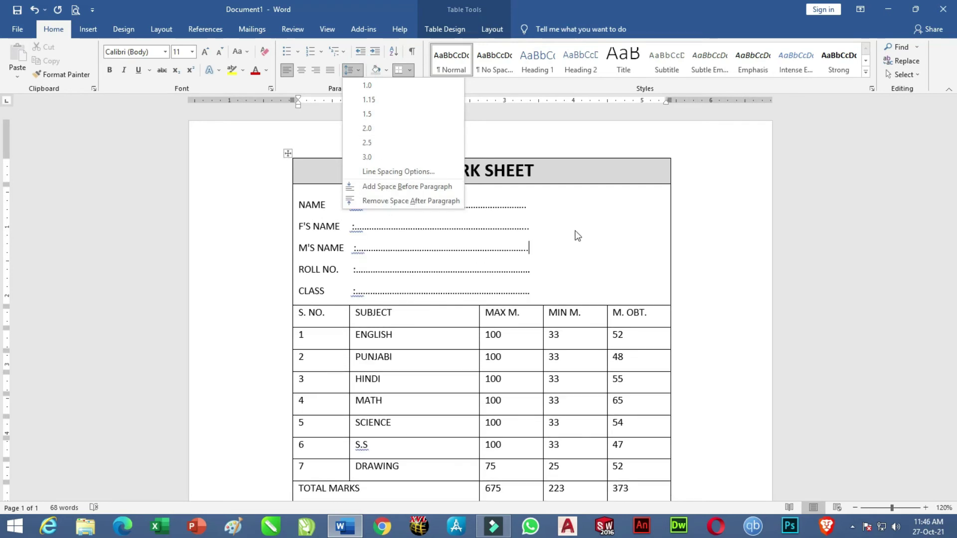
{"action": "left_click", "coordinate": [604, 205]}
Remove after-paragraph spacing from the marks rows and drag the ENGLISH row taller.
{"action": "scroll", "coordinate": [566, 224], "scroll_direction": "down", "scroll_amount": 2}
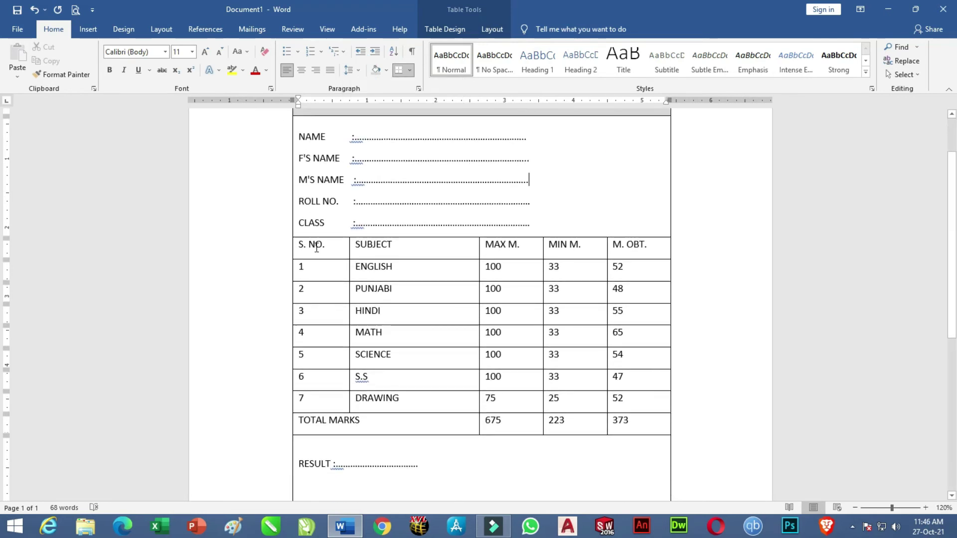
{"action": "mouse_move", "coordinate": [299, 245]}
{"action": "left_mouse_down"}
{"action": "mouse_move", "coordinate": [455, 250]}
{"action": "mouse_move", "coordinate": [624, 421]}
{"action": "left_mouse_up"}
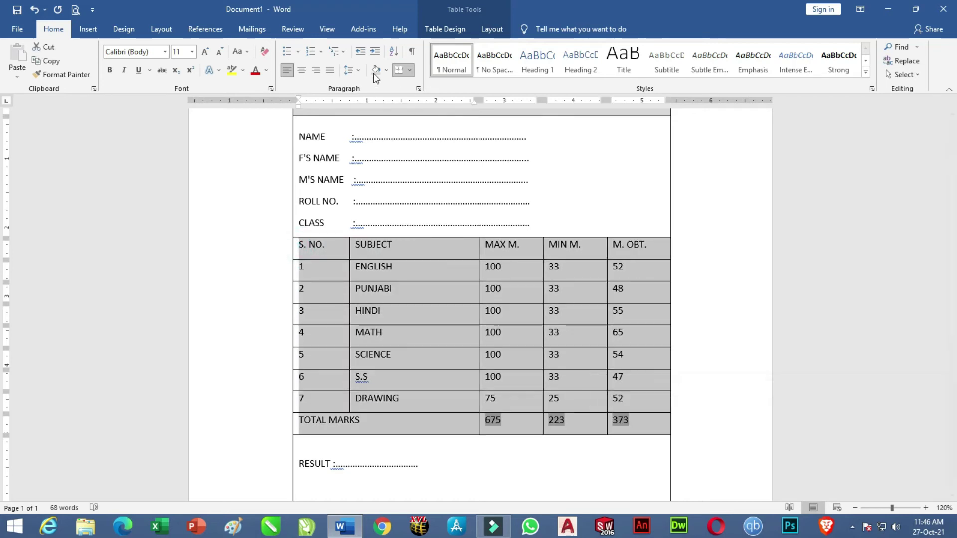
{"action": "left_click", "coordinate": [360, 70]}
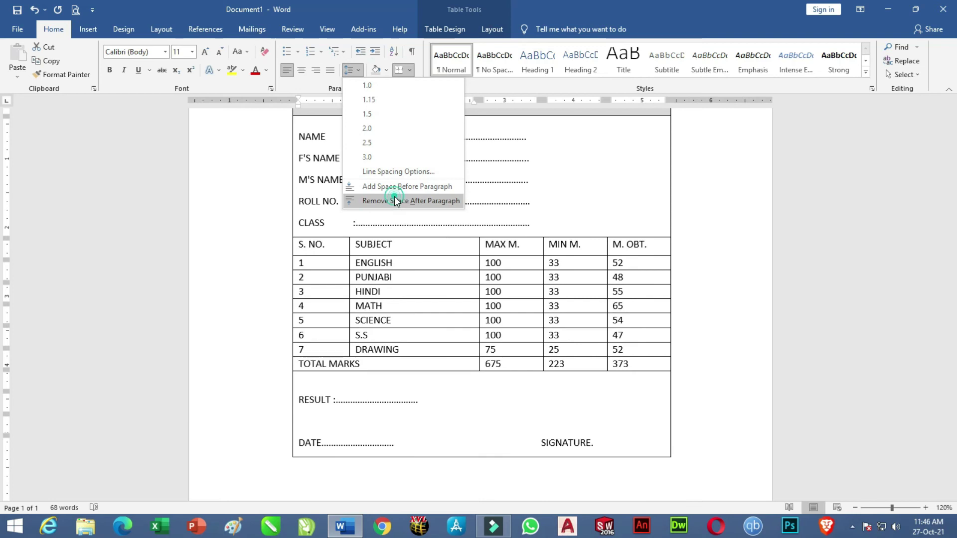
{"action": "left_click", "coordinate": [394, 200]}
{"action": "left_click", "coordinate": [611, 191]}
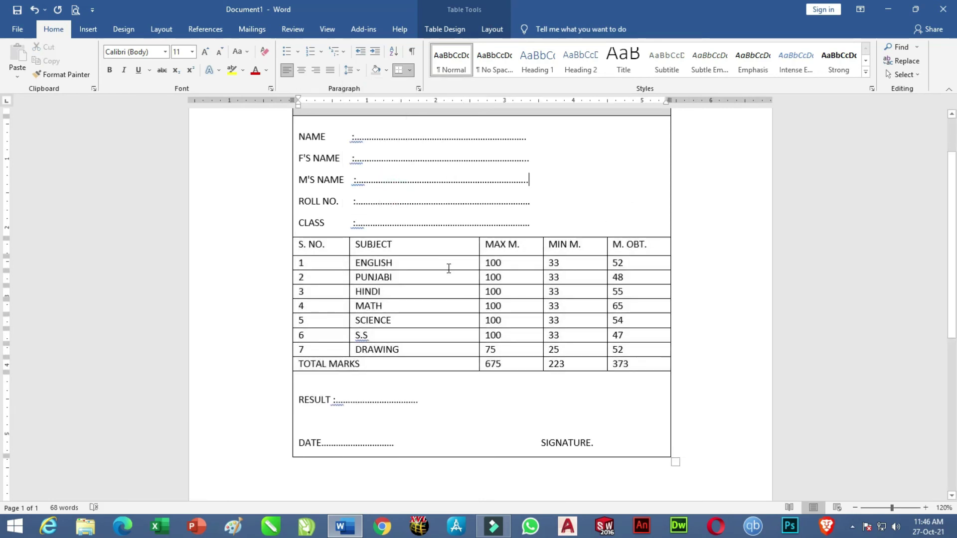
{"action": "left_click_drag", "start_coordinate": [447, 270], "coordinate": [449, 370]}
Give the marks rows from the header to TOTAL MARKS equal heights.
{"action": "left_click_drag", "start_coordinate": [317, 246], "coordinate": [626, 384]}
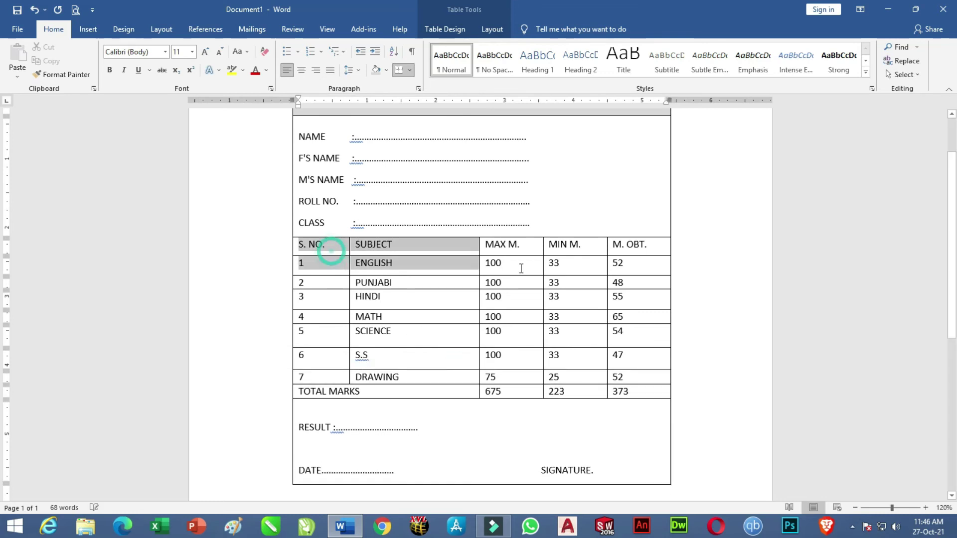
{"action": "left_click_drag", "start_coordinate": [489, 391], "coordinate": [626, 391]}
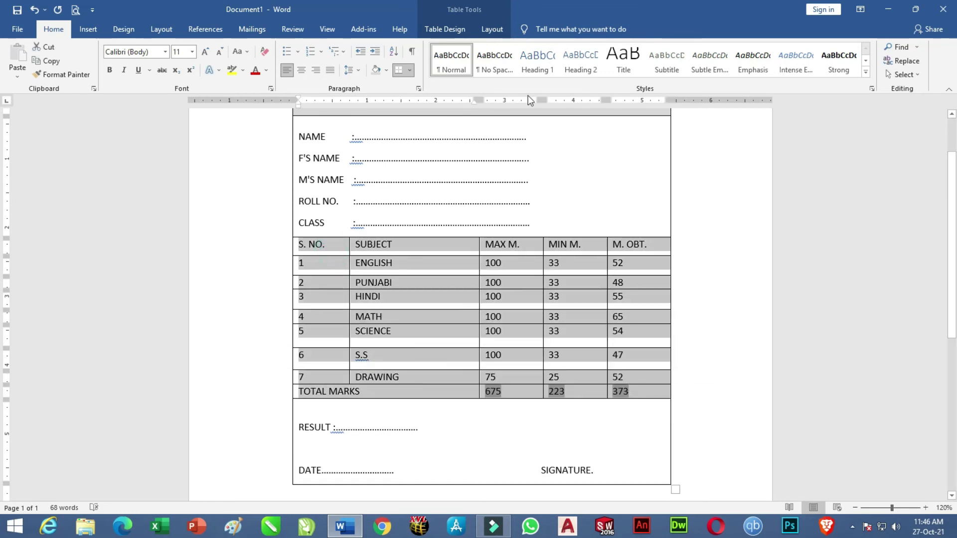
{"action": "left_click", "coordinate": [486, 30]}
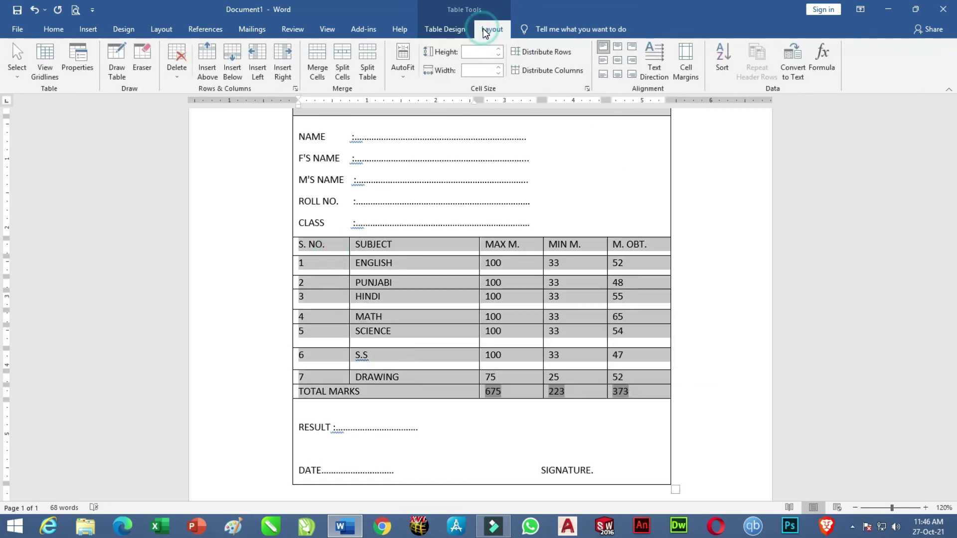
{"action": "left_click", "coordinate": [538, 53]}
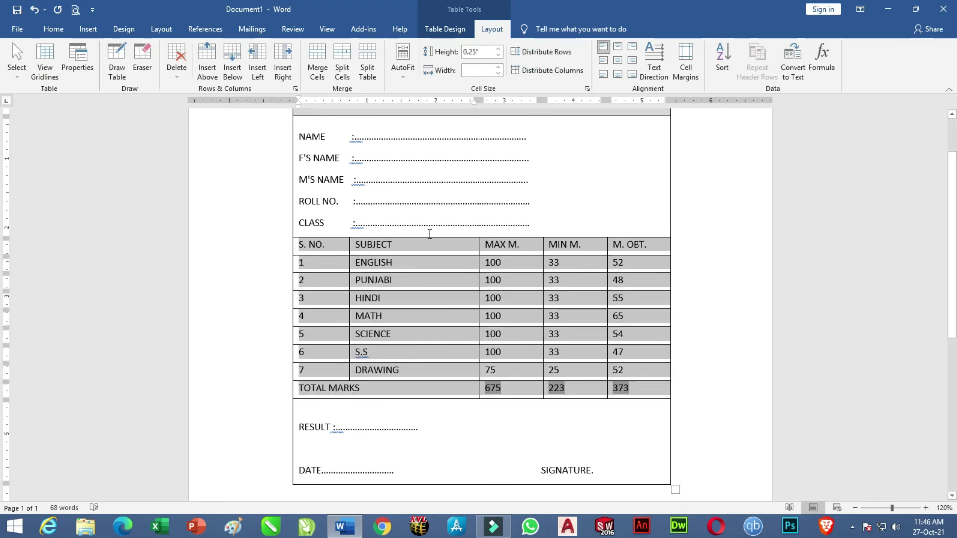
{"action": "left_click", "coordinate": [445, 425]}
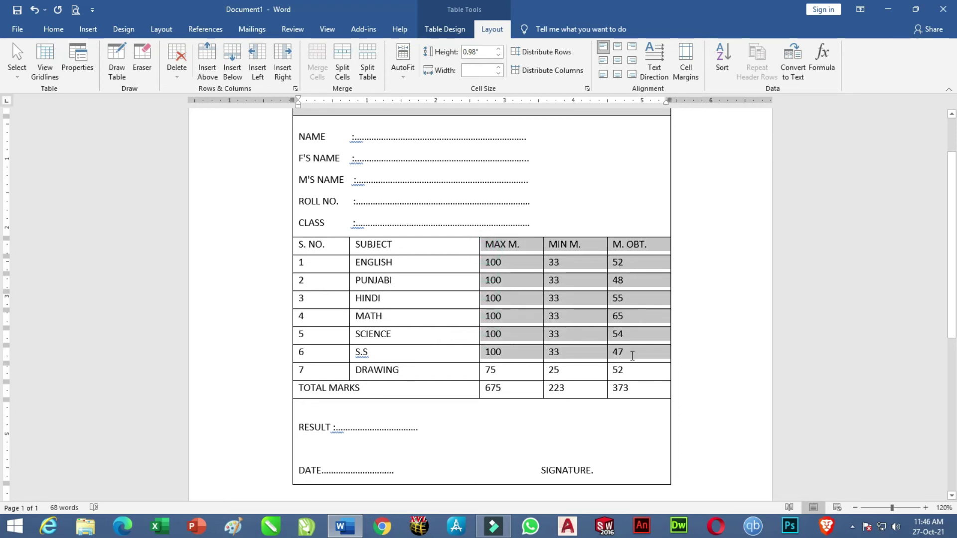
Centre the MAX M., MIN M. and M. OBT. columns and the SUBJECT and S. NO. headings.
{"action": "left_click_drag", "start_coordinate": [488, 248], "coordinate": [642, 392]}
{"action": "left_click", "coordinate": [617, 46]}
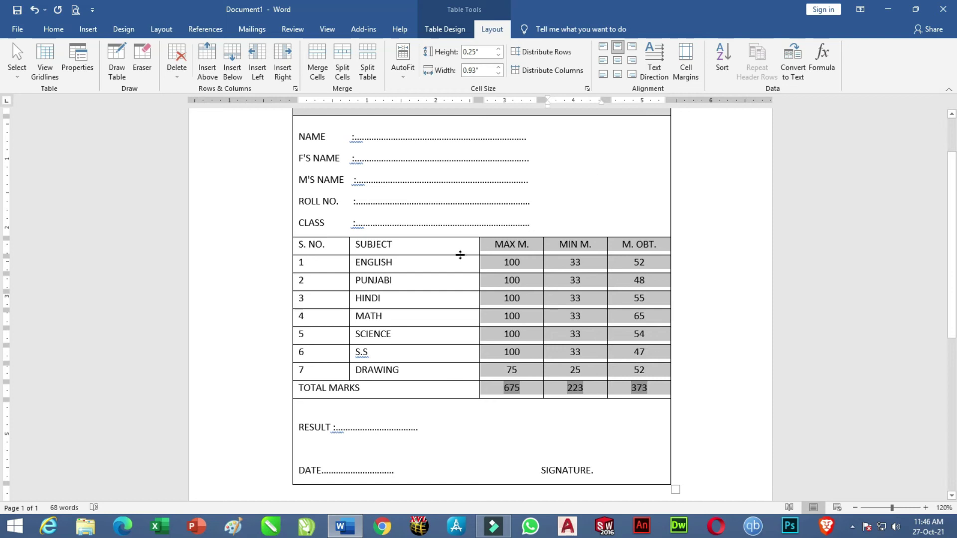
{"action": "triple_click", "coordinate": [426, 250]}
{"action": "left_click", "coordinate": [618, 47]}
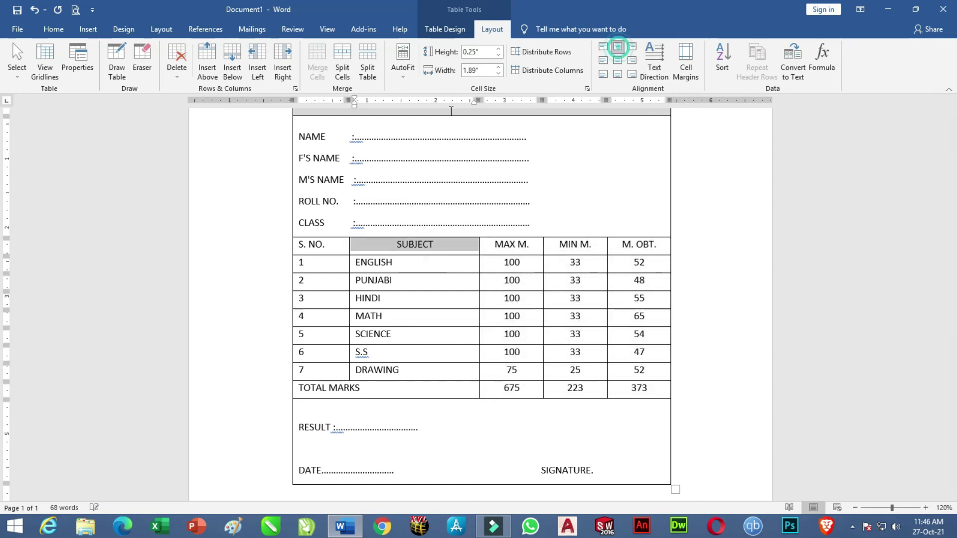
{"action": "triple_click", "coordinate": [324, 245]}
{"action": "left_click", "coordinate": [618, 47]}
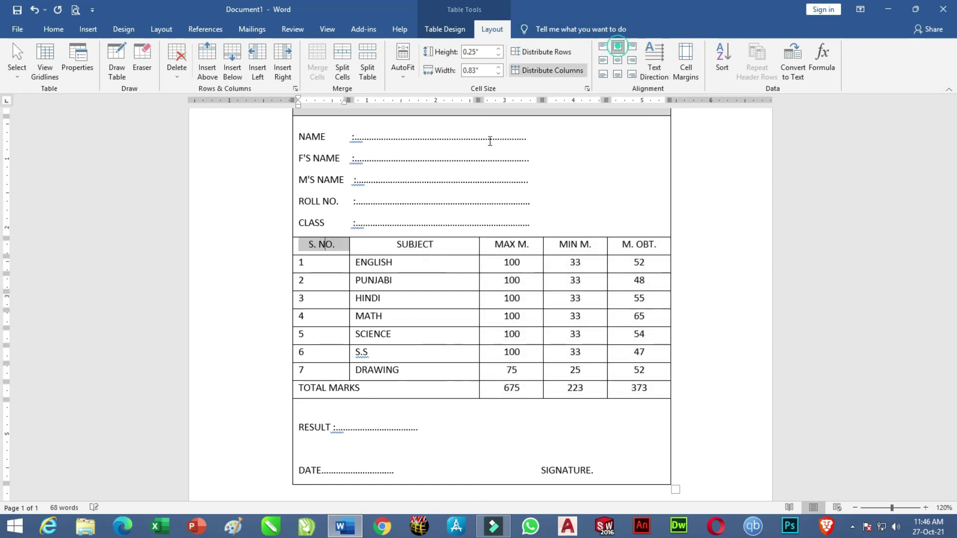
Centre the serial numbers 1 to 7 and the TOTAL MARKS label.
{"action": "left_click_drag", "start_coordinate": [323, 263], "coordinate": [323, 370]}
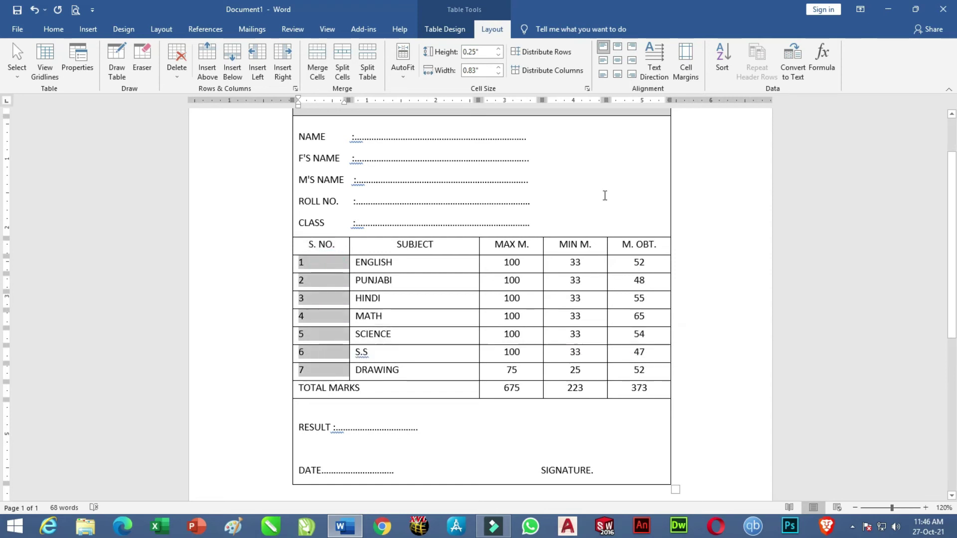
{"action": "left_click", "coordinate": [618, 46]}
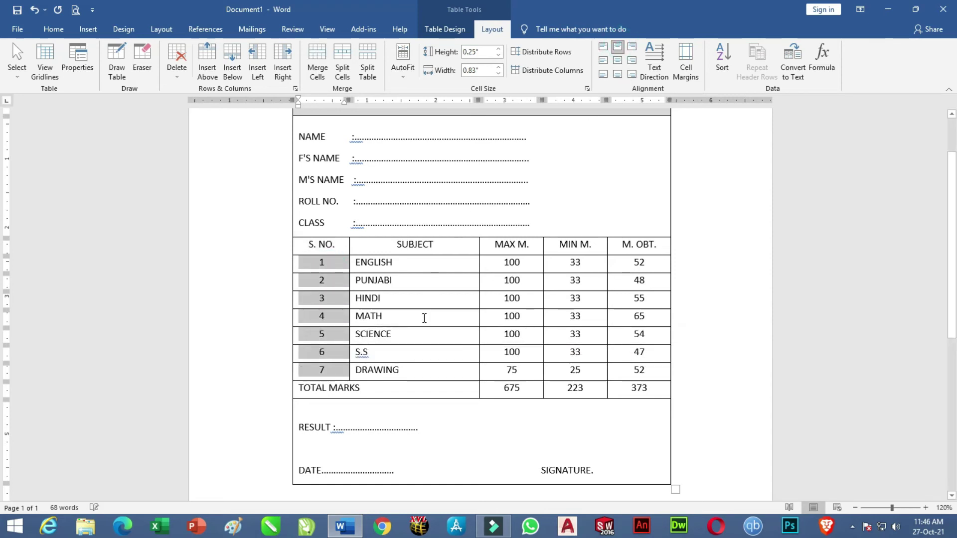
{"action": "triple_click", "coordinate": [401, 386]}
{"action": "left_click", "coordinate": [618, 47]}
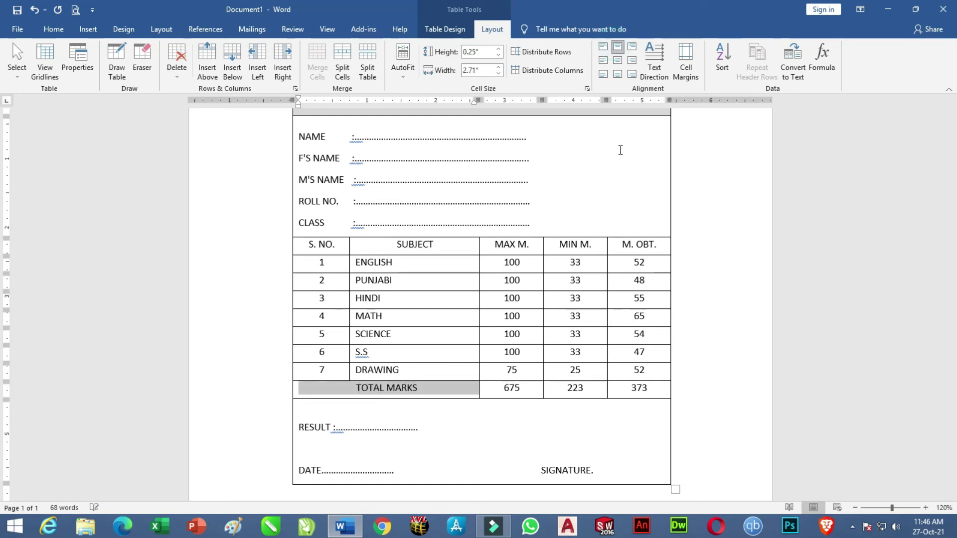
{"action": "left_click", "coordinate": [480, 429]}
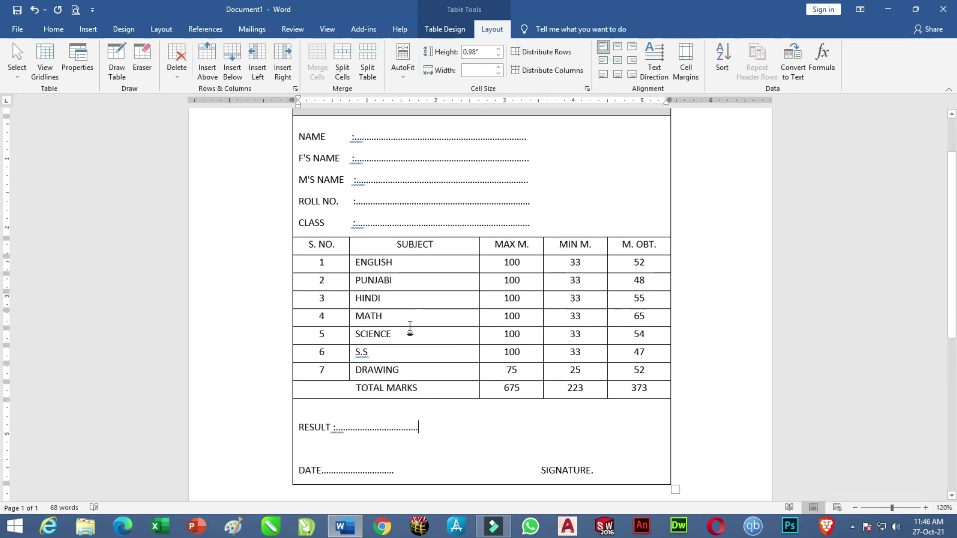
{"action": "left_click_drag", "start_coordinate": [299, 244], "coordinate": [643, 244]}
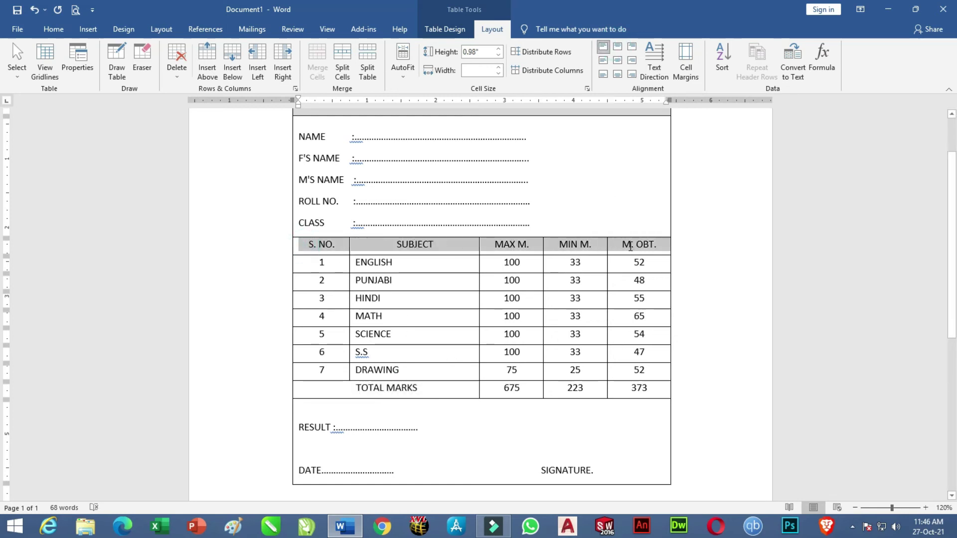
Make the header row bold, 12 pt and shaded grey.
{"action": "left_click", "coordinate": [60, 30]}
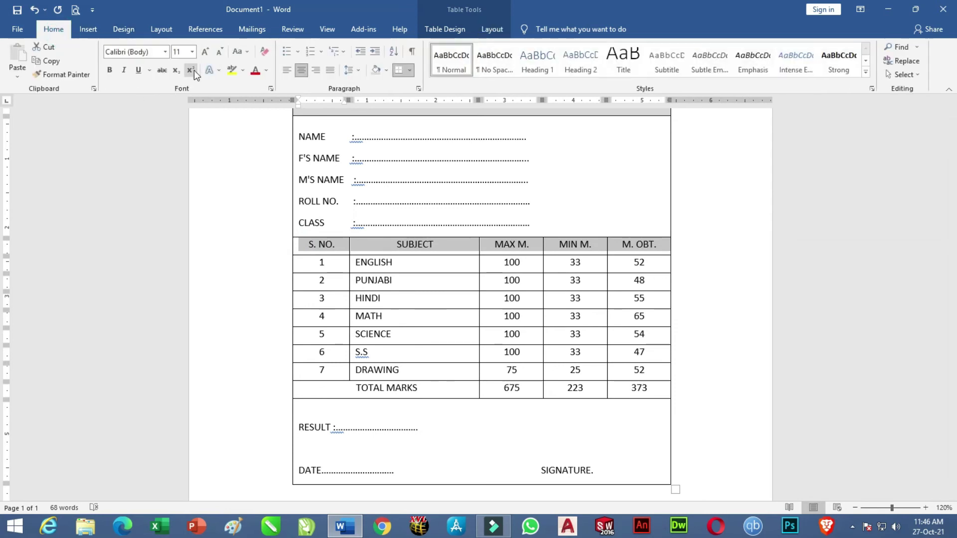
{"action": "left_click", "coordinate": [110, 70]}
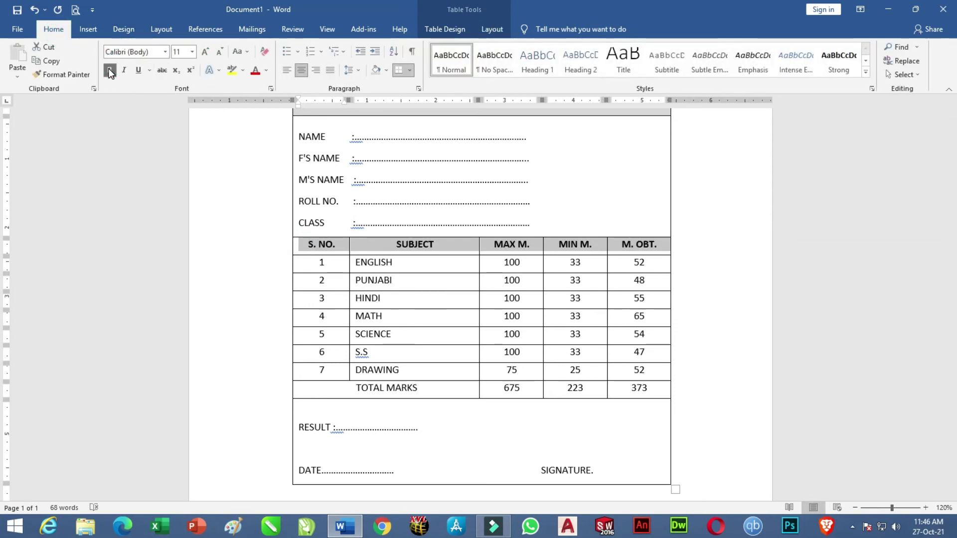
{"action": "left_click", "coordinate": [205, 51]}
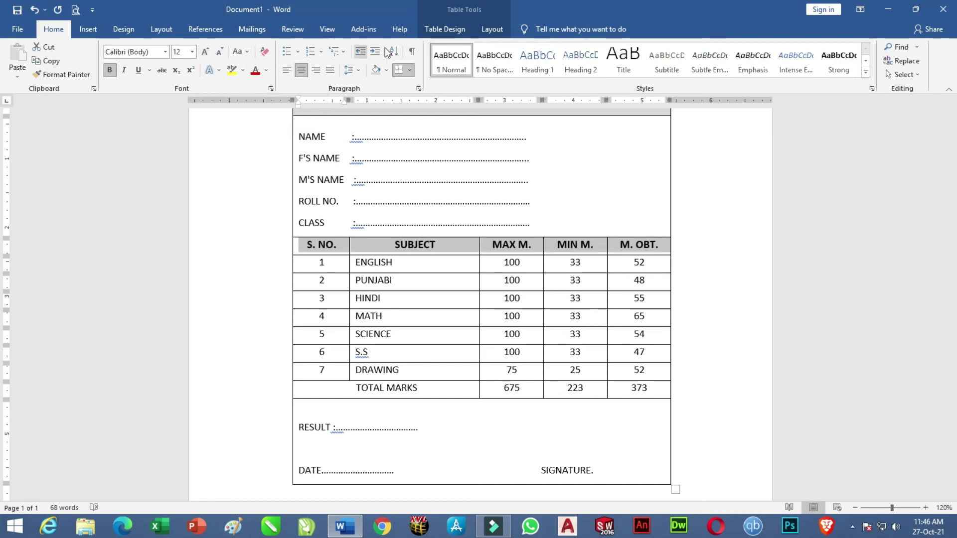
{"action": "left_click", "coordinate": [447, 31]}
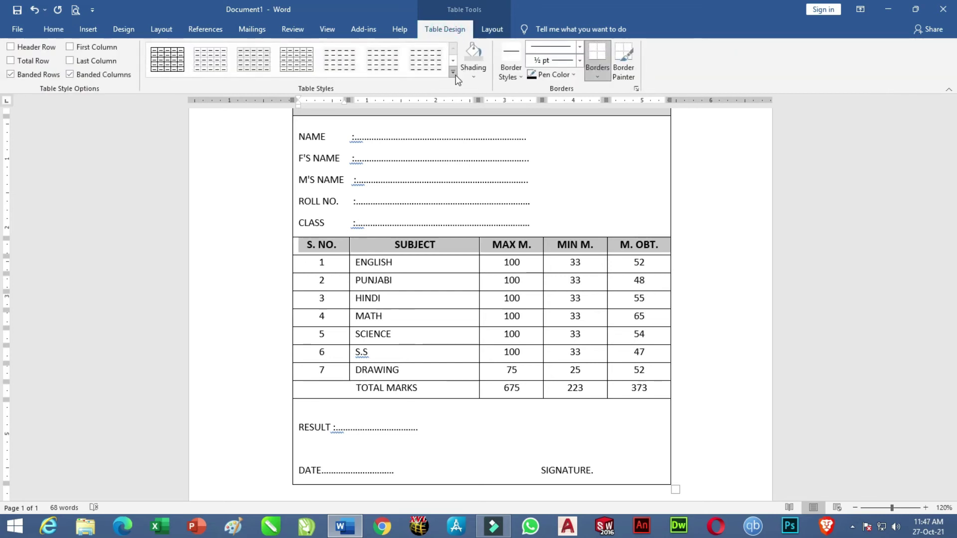
{"action": "left_click", "coordinate": [593, 180]}
Make the TOTAL MARKS row bold, 12 pt and shaded light grey.
{"action": "left_click_drag", "start_coordinate": [314, 388], "coordinate": [646, 388]}
{"action": "left_click", "coordinate": [60, 29]}
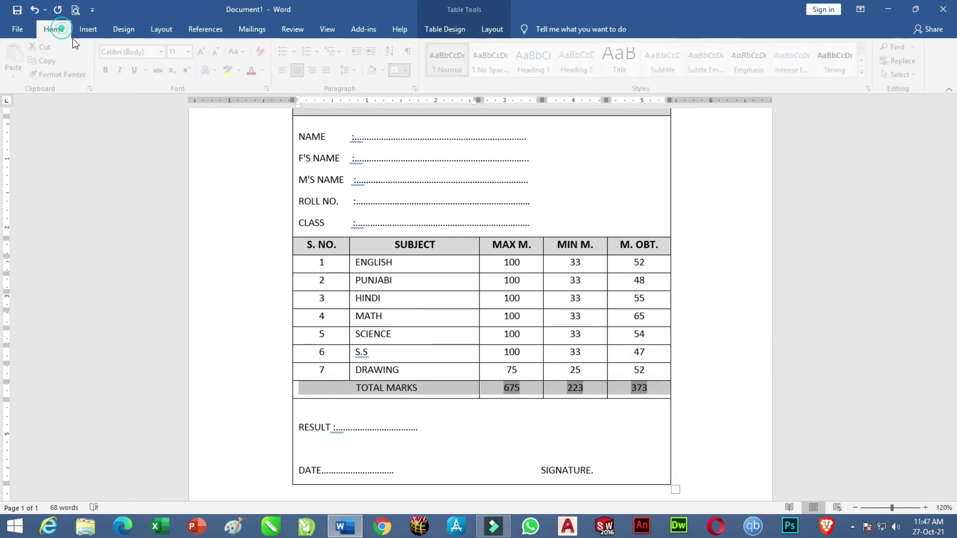
{"action": "left_click", "coordinate": [109, 70]}
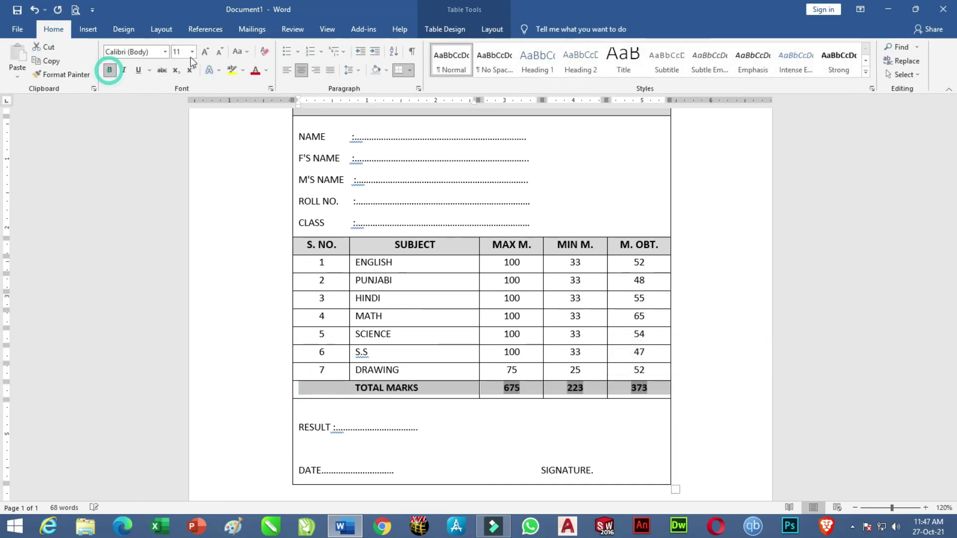
{"action": "left_click", "coordinate": [205, 51]}
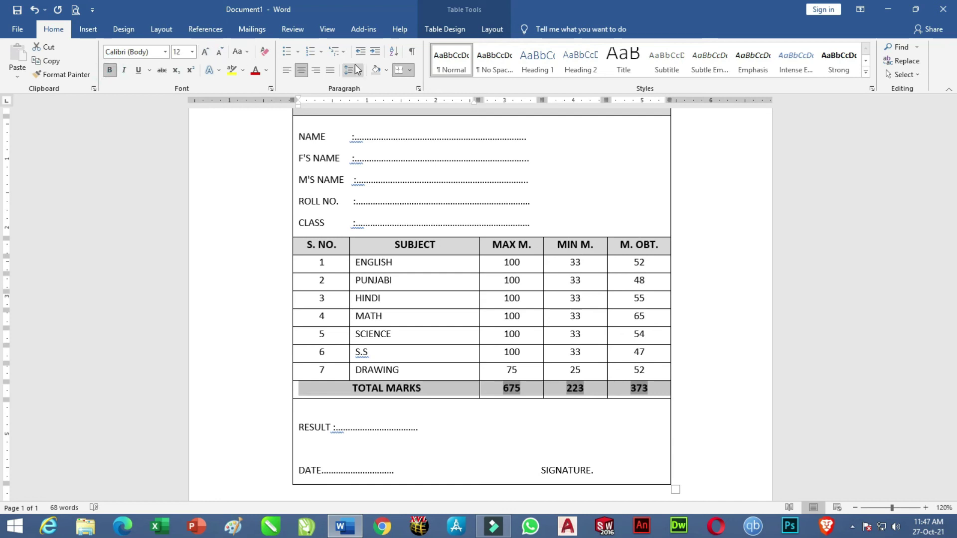
{"action": "left_click", "coordinate": [445, 29]}
{"action": "left_click", "coordinate": [474, 51]}
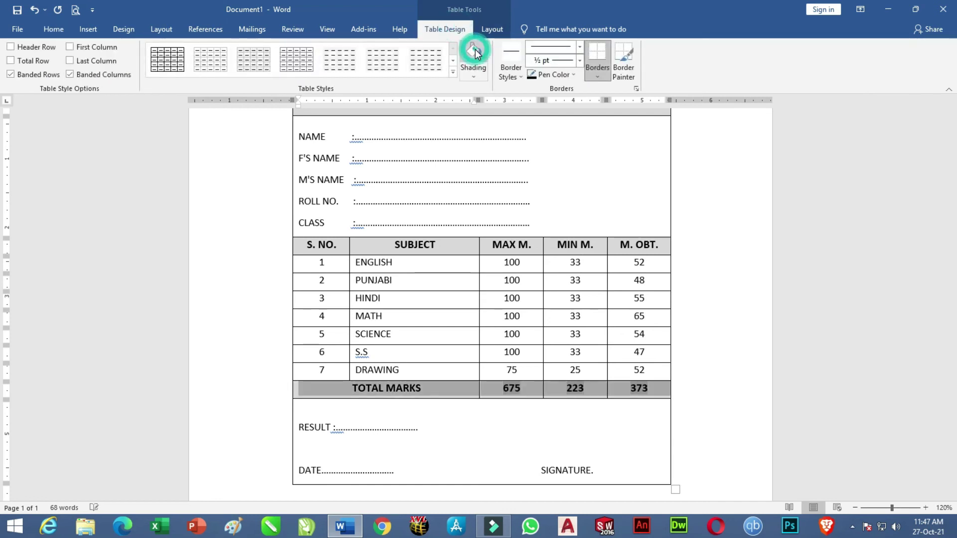
{"action": "left_click", "coordinate": [500, 444]}
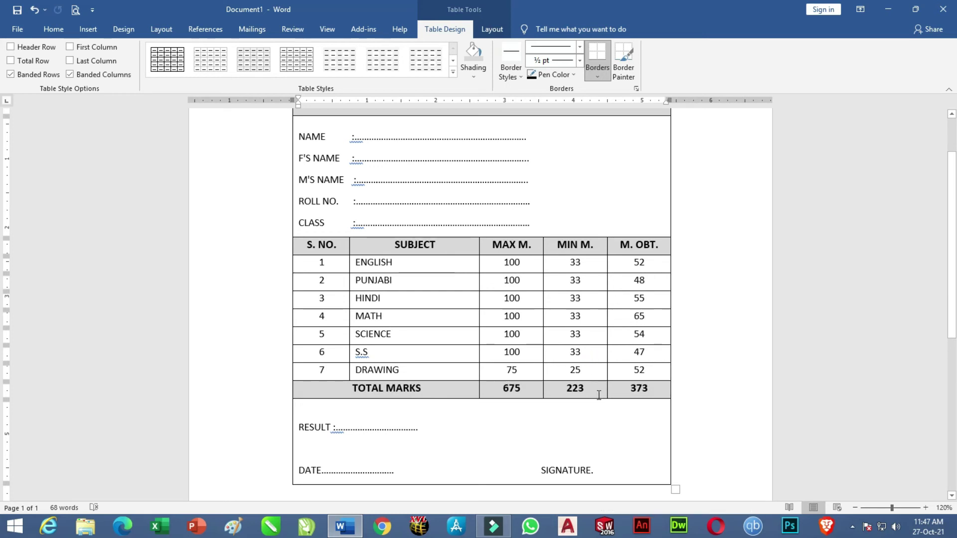
{"action": "scroll", "coordinate": [599, 395], "scroll_direction": "up", "scroll_amount": 1}
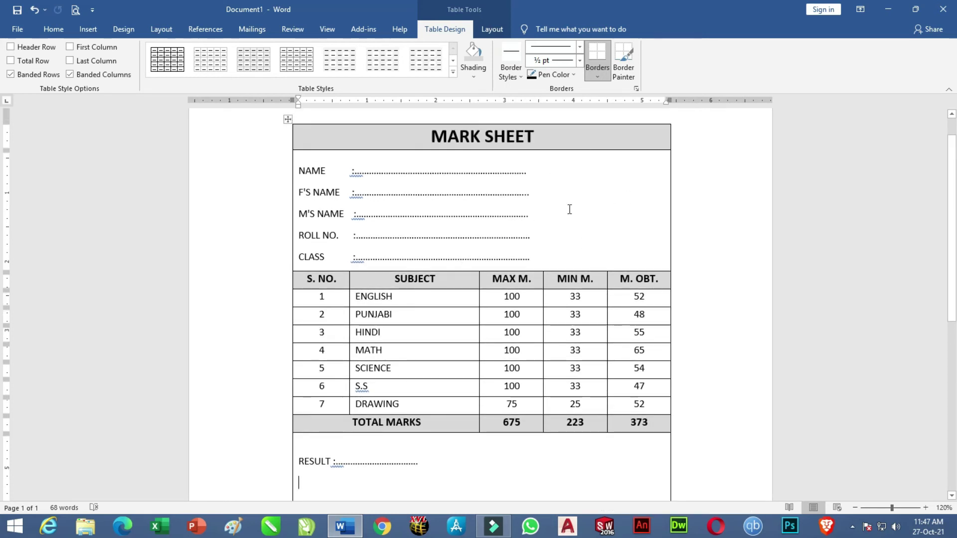
Draw a text box to the right of the NAME to CLASS lines and type PHOTO in it.
{"action": "left_click", "coordinate": [89, 30]}
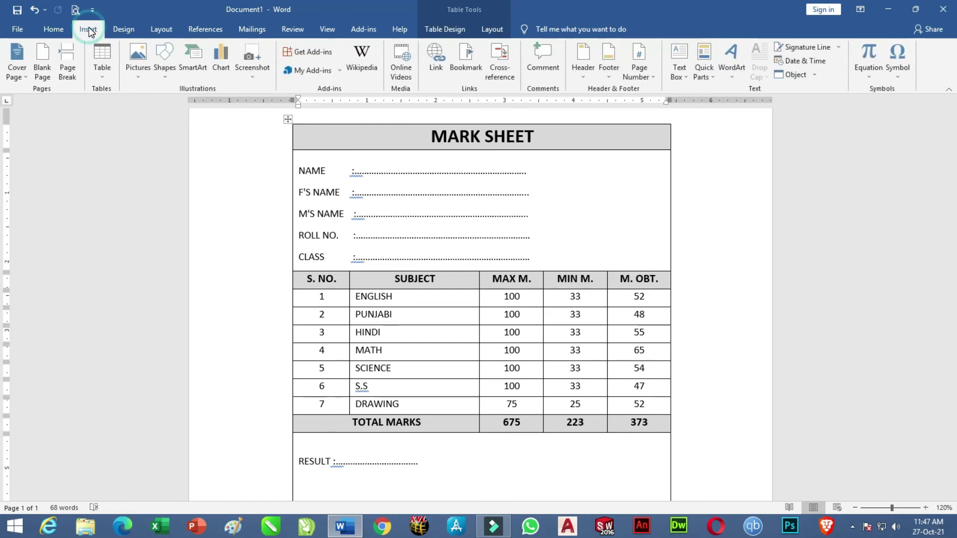
{"action": "left_click", "coordinate": [167, 76]}
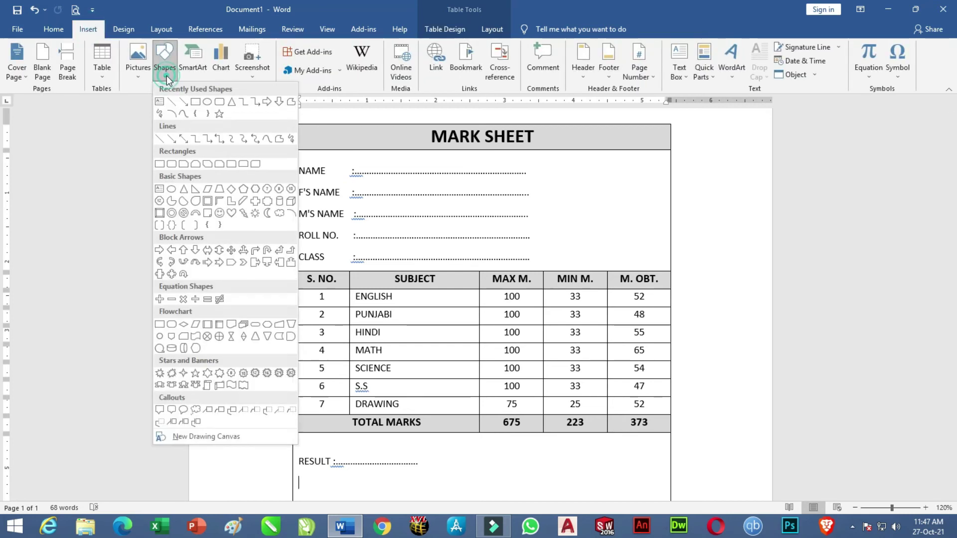
{"action": "left_click", "coordinate": [159, 102]}
{"action": "left_click_drag", "start_coordinate": [564, 168], "coordinate": [634, 255]}
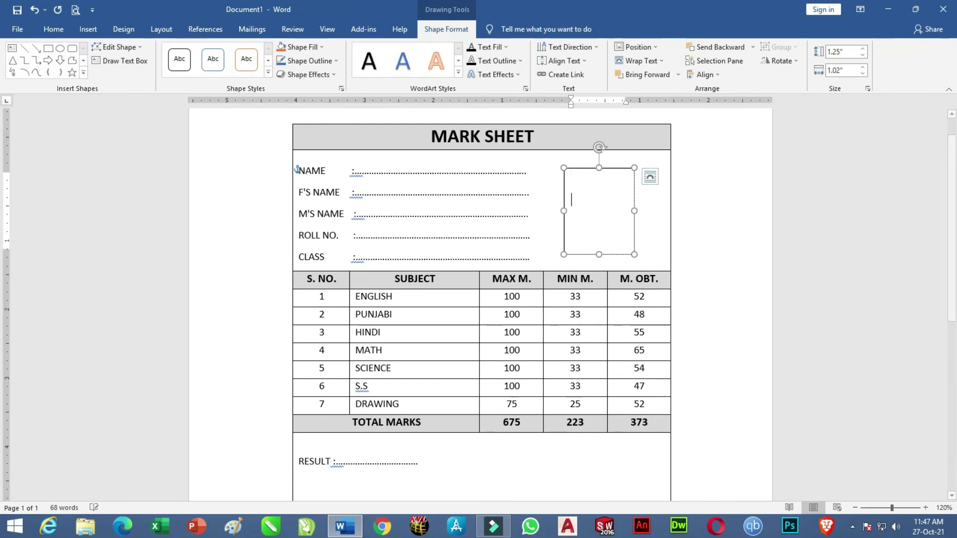
{"action": "type", "text": "PHOTO"}
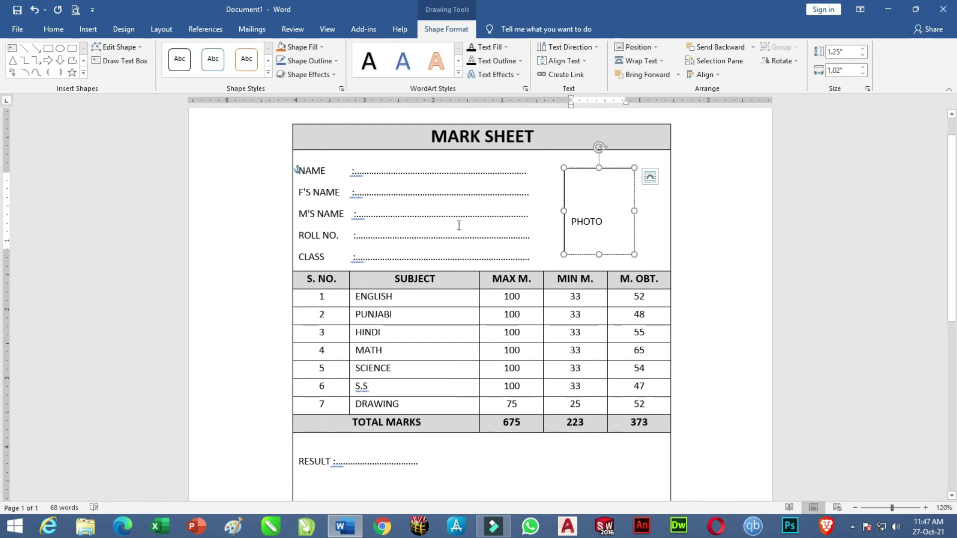
Centre the PHOTO label and enlarge the box down and right, nudging it slightly up.
{"action": "left_click", "coordinate": [53, 28]}
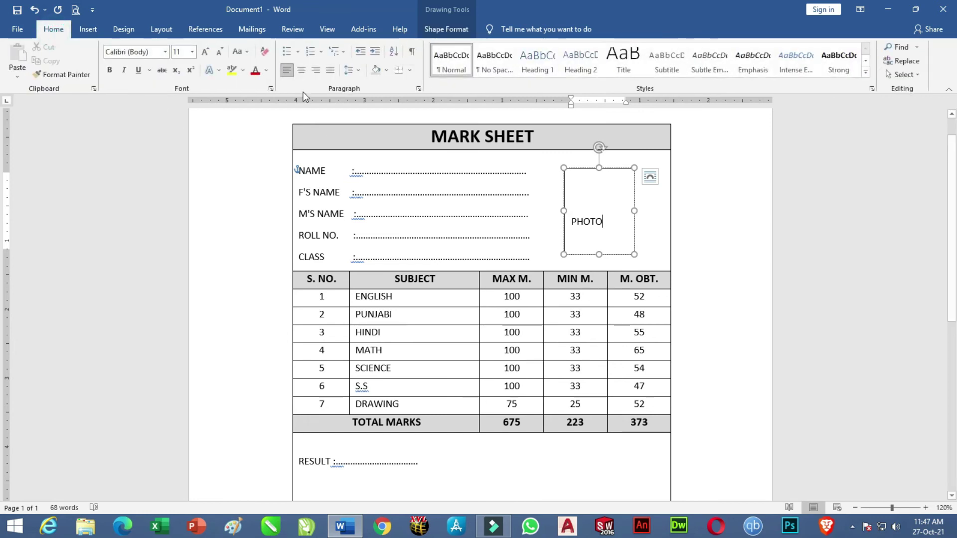
{"action": "left_click", "coordinate": [302, 71]}
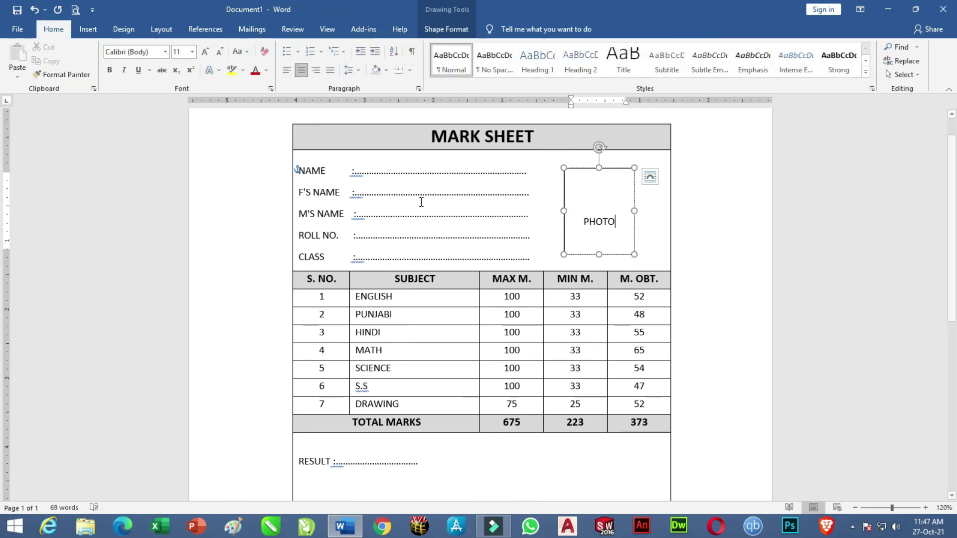
{"action": "left_click_drag", "start_coordinate": [633, 252], "coordinate": [642, 262]}
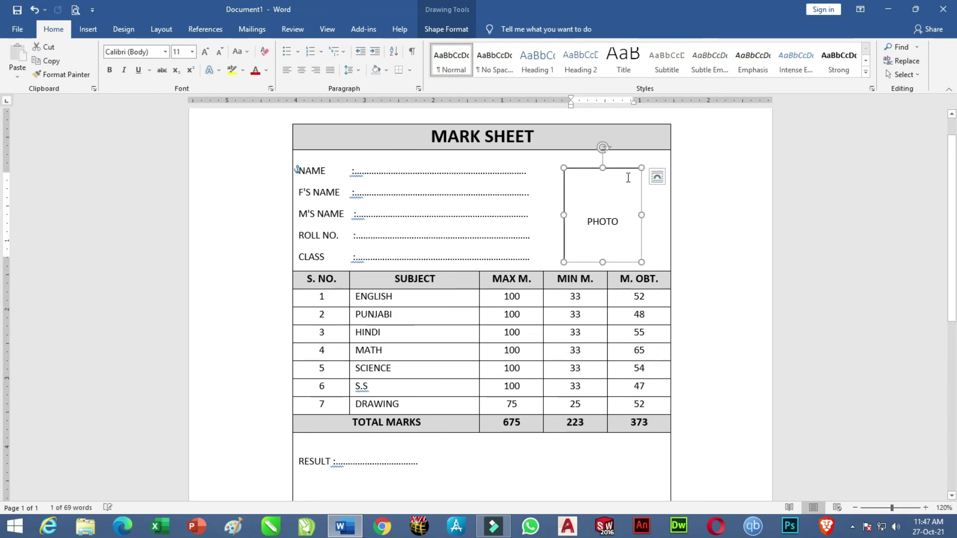
{"action": "left_click_drag", "start_coordinate": [623, 173], "coordinate": [623, 170]}
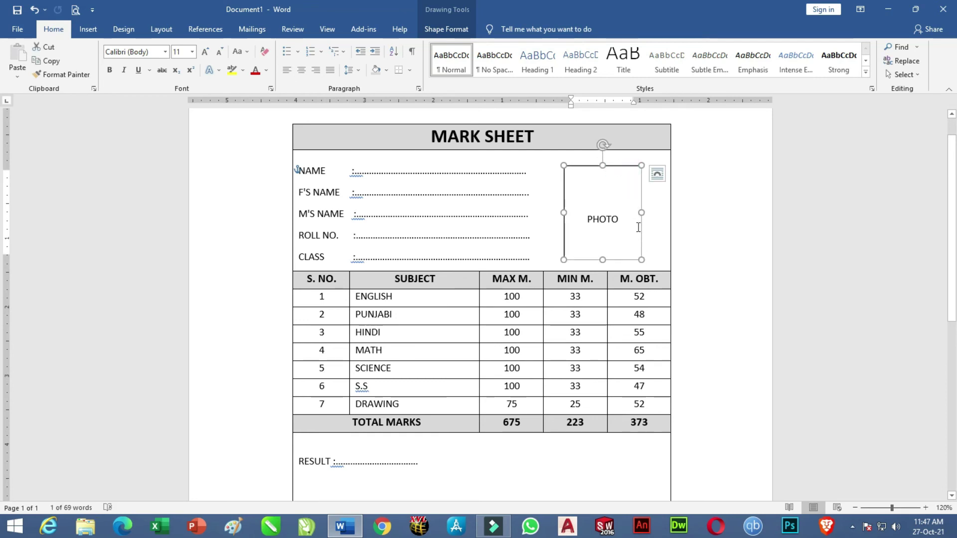
{"action": "left_click", "coordinate": [622, 236]}
{"action": "left_click", "coordinate": [702, 196]}
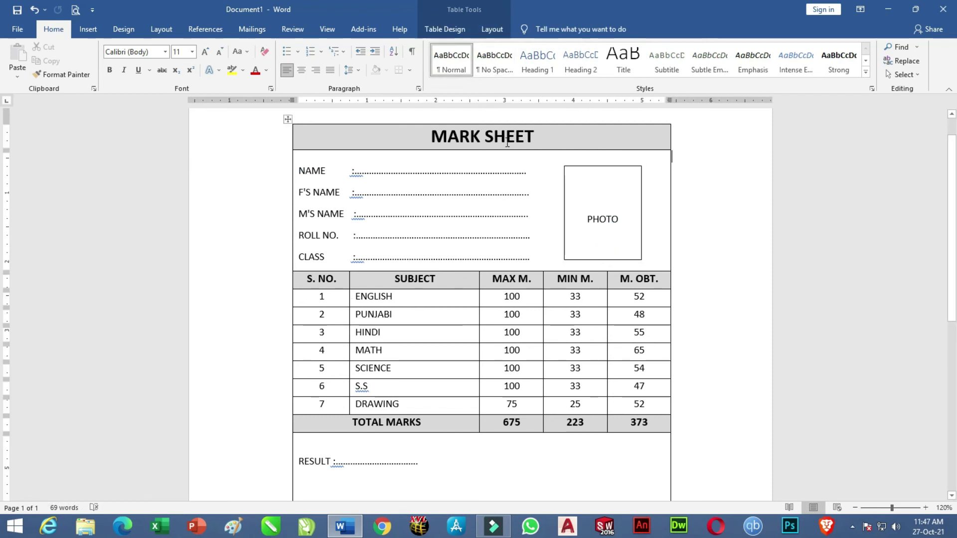
Paint a 3 pt double-line border along the table's top, right, left and bottom edges.
{"action": "left_click", "coordinate": [453, 24]}
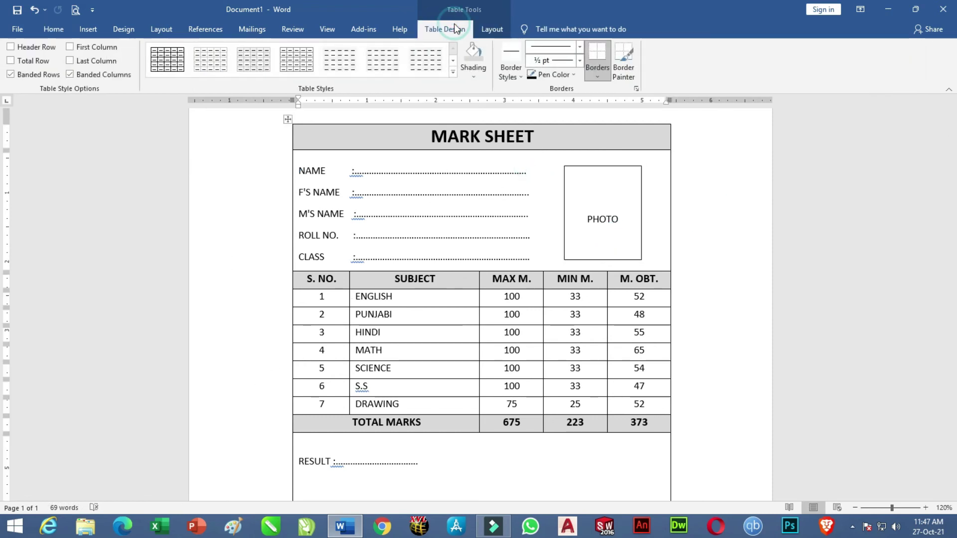
{"action": "left_click", "coordinate": [579, 47]}
{"action": "left_click_drag", "start_coordinate": [586, 140], "coordinate": [585, 211]}
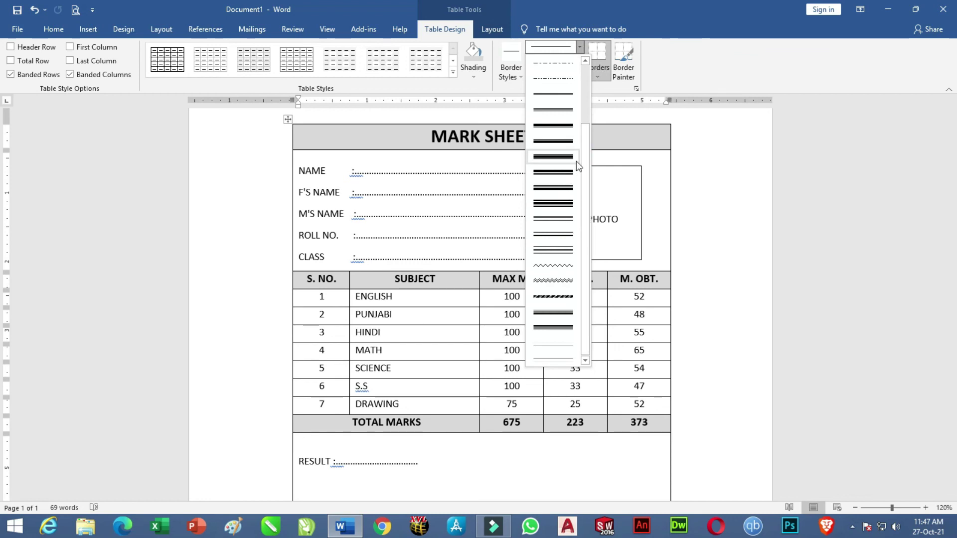
{"action": "left_click", "coordinate": [561, 173]}
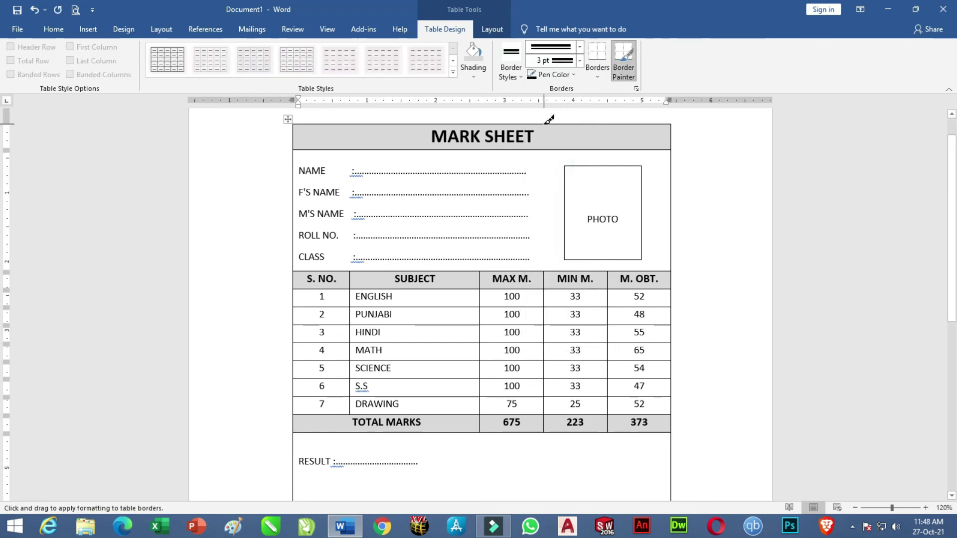
{"action": "left_click", "coordinate": [549, 119]}
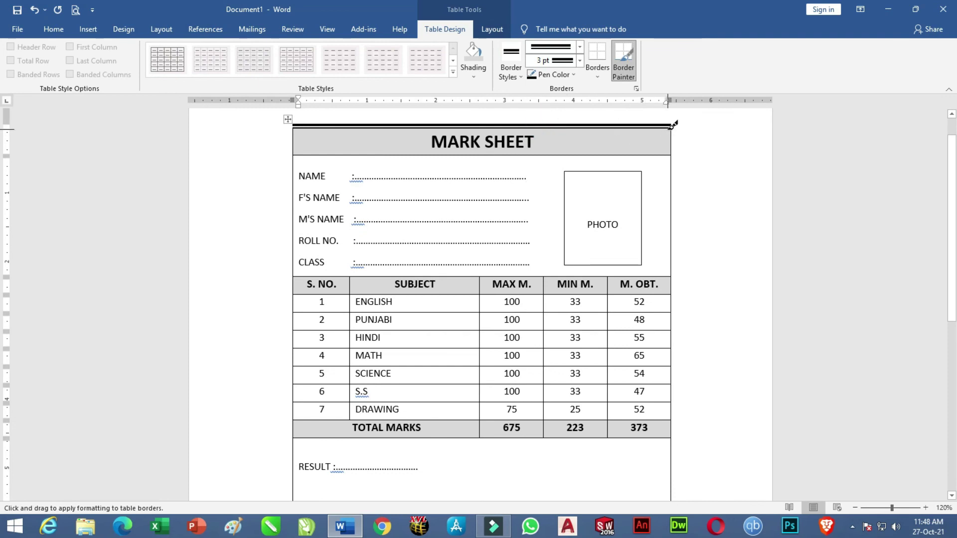
{"action": "left_click_drag", "start_coordinate": [676, 124], "coordinate": [676, 438]}
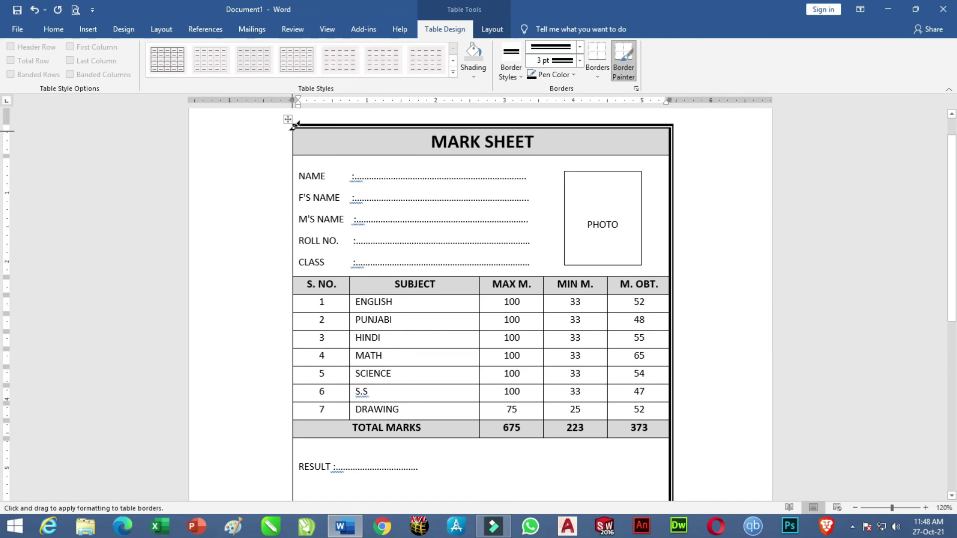
{"action": "left_click_drag", "start_coordinate": [297, 124], "coordinate": [301, 498]}
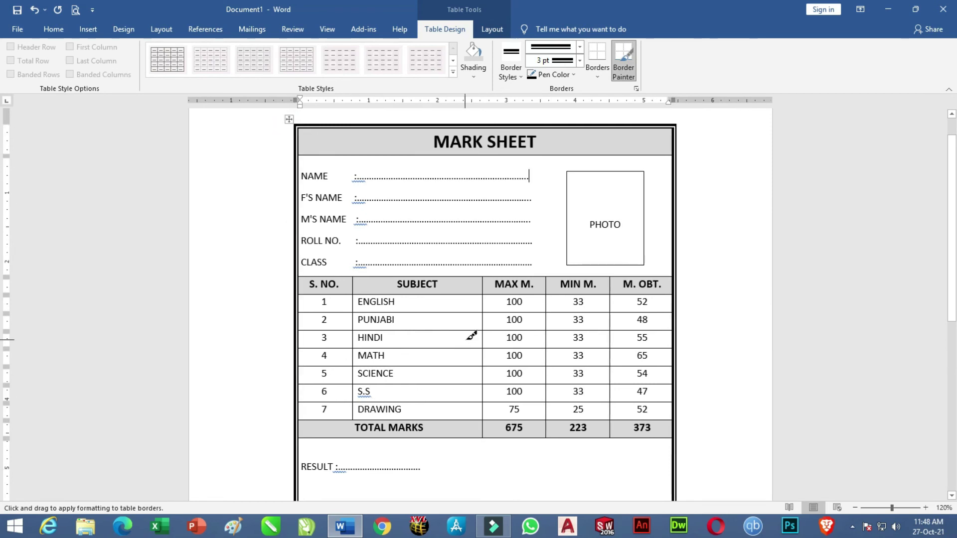
{"action": "scroll", "coordinate": [359, 366], "scroll_direction": "down", "scroll_amount": 3}
{"action": "left_click_drag", "start_coordinate": [316, 353], "coordinate": [393, 353]}
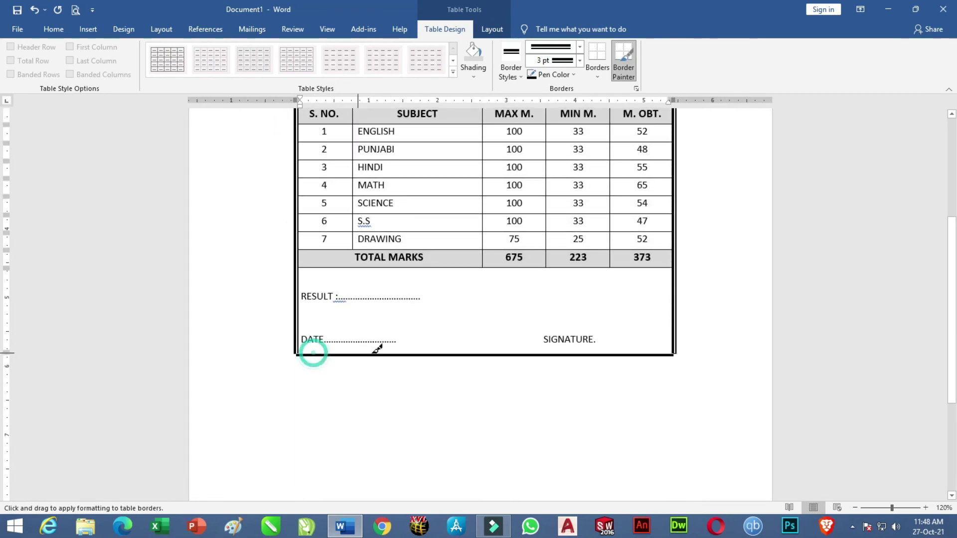
{"action": "scroll", "coordinate": [588, 319], "scroll_direction": "up", "scroll_amount": 4}
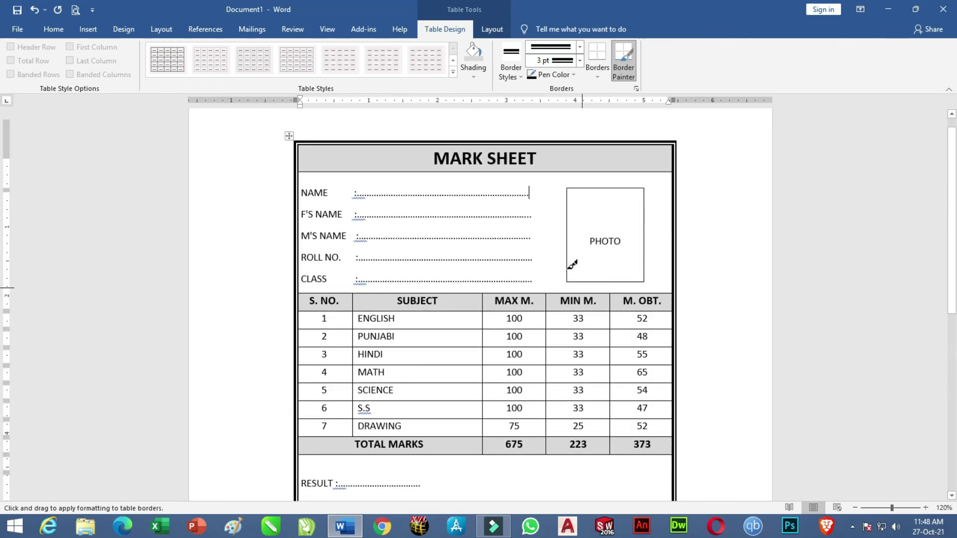
Apply thin double lines under the MARK SHEET title and above and below the S. NO. header row.
{"action": "left_click", "coordinate": [578, 47]}
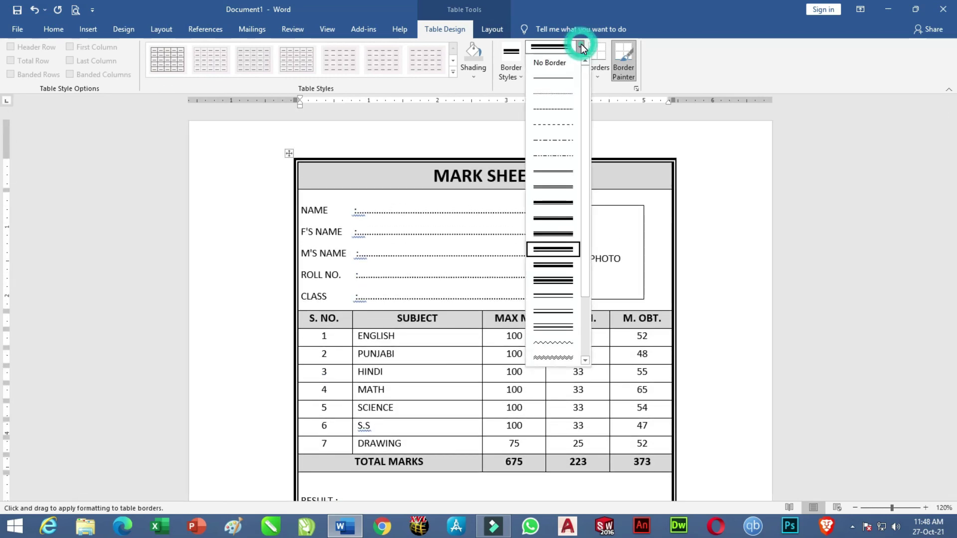
{"action": "left_click", "coordinate": [557, 170]}
{"action": "left_click", "coordinate": [359, 188]}
{"action": "left_click", "coordinate": [349, 189]}
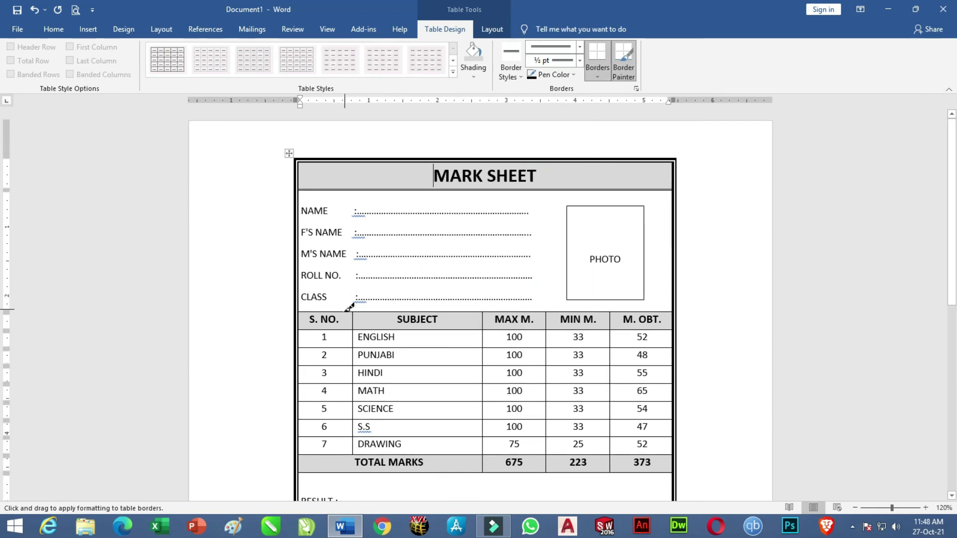
{"action": "left_click_drag", "start_coordinate": [344, 312], "coordinate": [465, 312]}
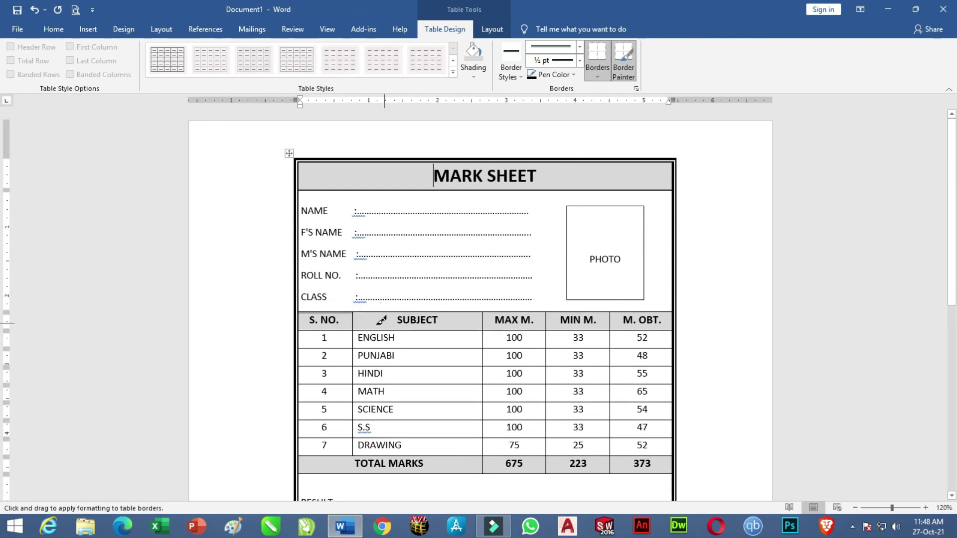
{"action": "left_click_drag", "start_coordinate": [354, 325], "coordinate": [647, 330]}
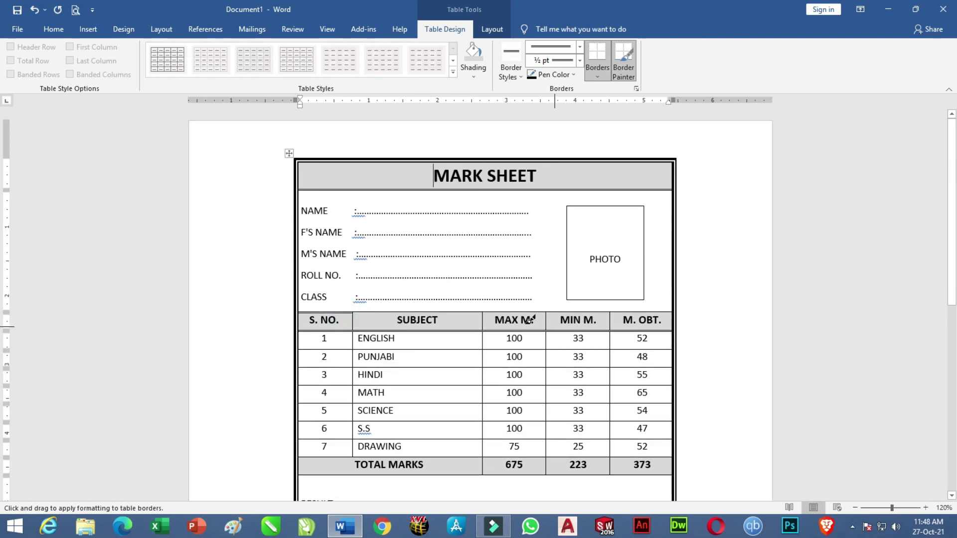
{"action": "left_click_drag", "start_coordinate": [375, 310], "coordinate": [630, 310]}
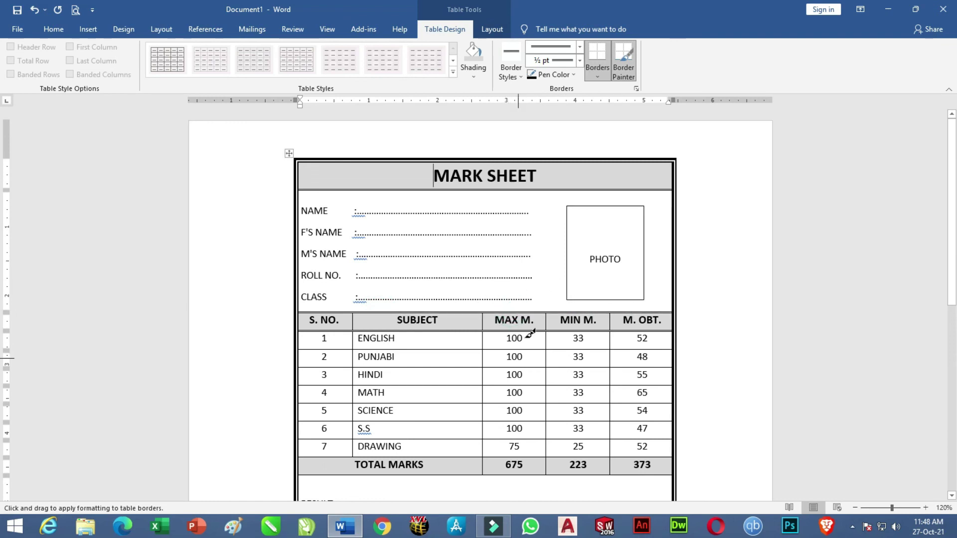
{"action": "scroll", "coordinate": [530, 334], "scroll_direction": "down", "scroll_amount": 3}
With a 1½ pt single line, thicken the four column dividers from S. NO. to M. OBT.
{"action": "left_click", "coordinate": [579, 47]}
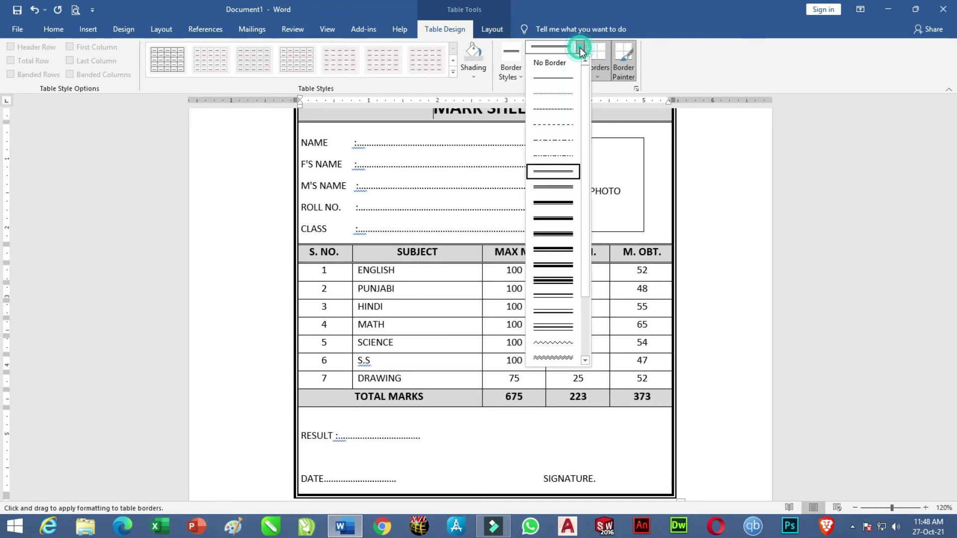
{"action": "left_click", "coordinate": [562, 77]}
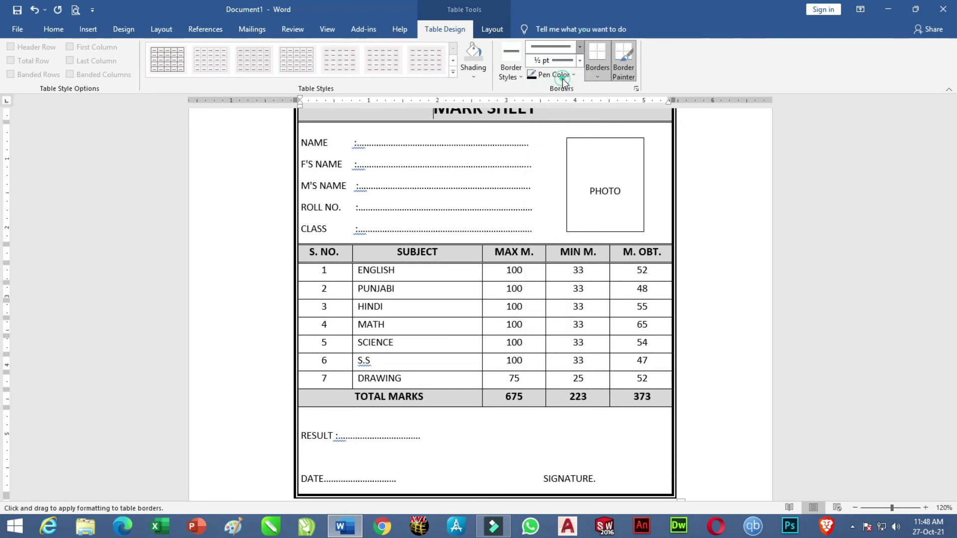
{"action": "left_click", "coordinate": [580, 61]}
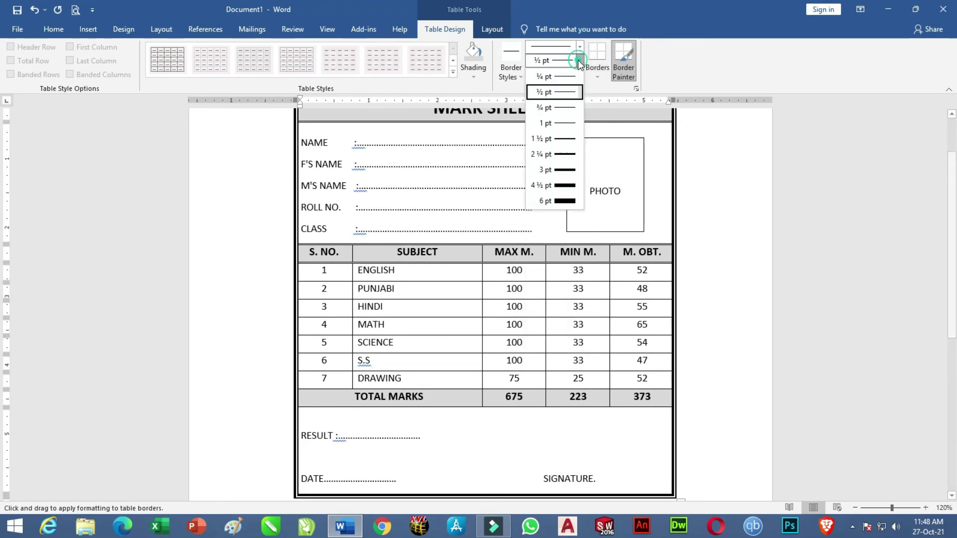
{"action": "left_click", "coordinate": [569, 140]}
{"action": "left_click_drag", "start_coordinate": [357, 244], "coordinate": [357, 388]}
{"action": "left_click_drag", "start_coordinate": [483, 255], "coordinate": [484, 386]}
{"action": "left_click_drag", "start_coordinate": [547, 248], "coordinate": [545, 388]}
{"action": "left_click_drag", "start_coordinate": [614, 249], "coordinate": [610, 389]}
Touch up the dividers near DRAWING and thicken the lines above and below TOTAL MARKS.
{"action": "left_click", "coordinate": [546, 389]}
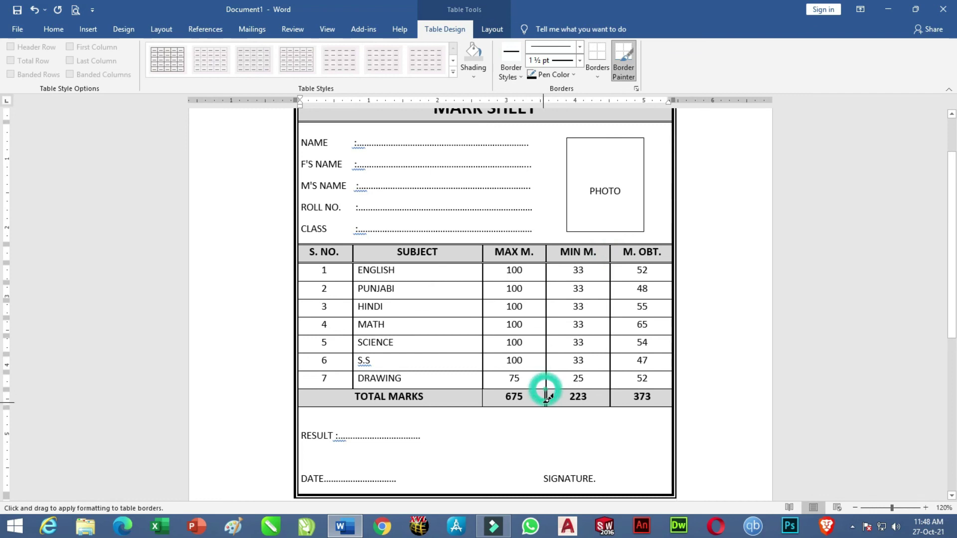
{"action": "left_click", "coordinate": [485, 388]}
{"action": "left_click_drag", "start_coordinate": [339, 389], "coordinate": [644, 387]}
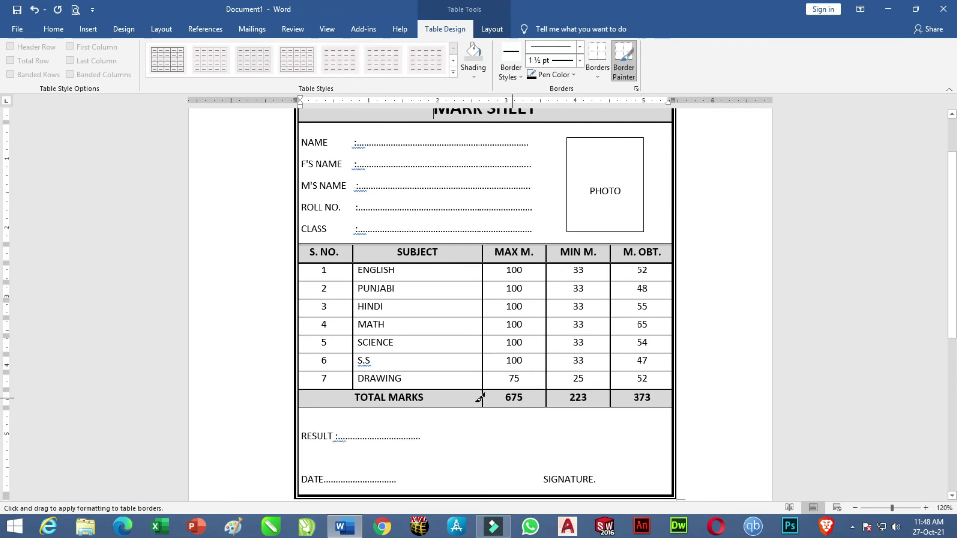
{"action": "left_click_drag", "start_coordinate": [359, 402], "coordinate": [627, 404]}
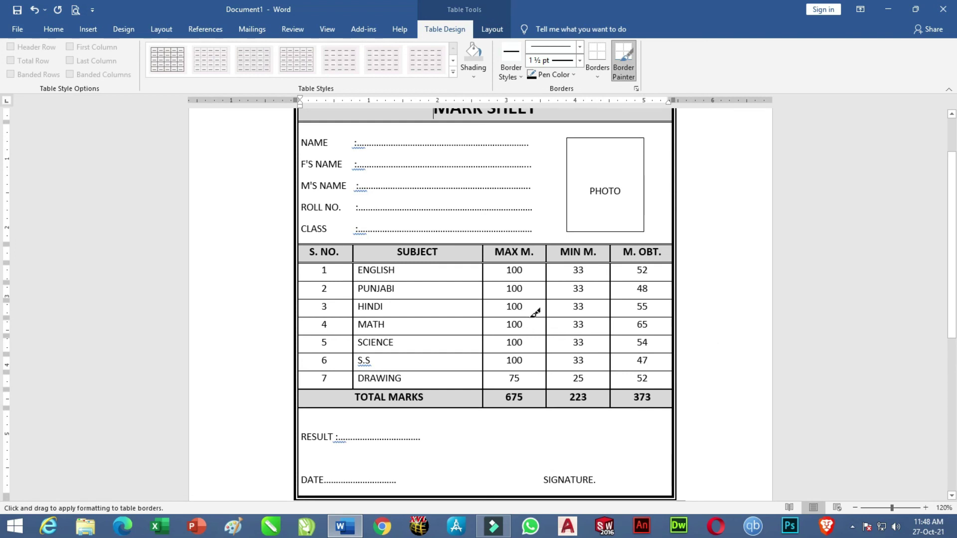
{"action": "scroll", "coordinate": [535, 312], "scroll_direction": "up", "scroll_amount": 3}
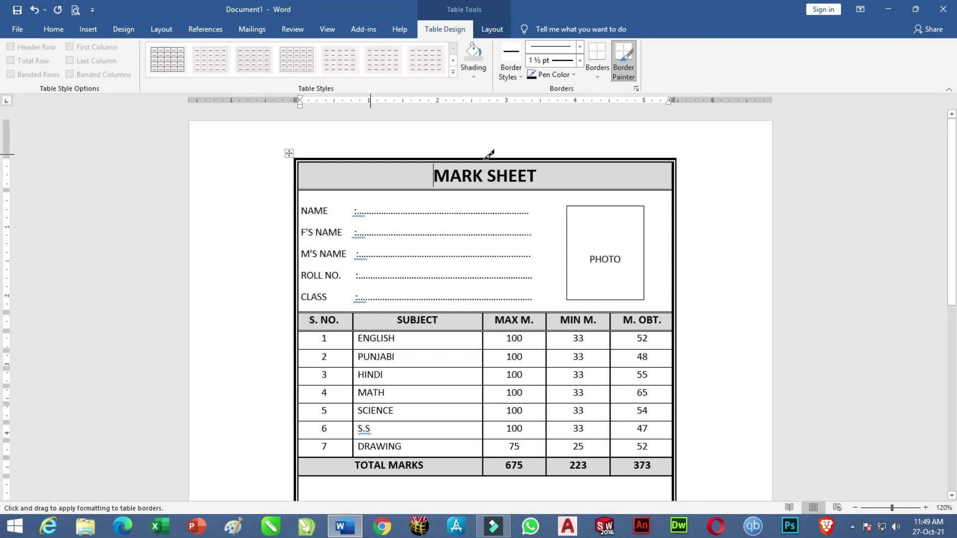
Draw a rectangle covering the whole mark sheet table and adjust its size.
{"action": "left_click", "coordinate": [580, 47]}
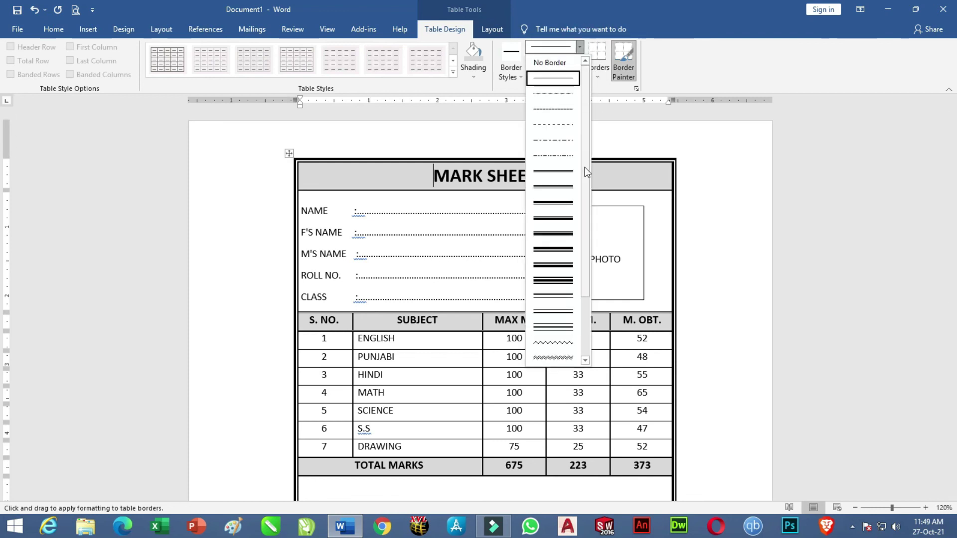
{"action": "scroll", "coordinate": [586, 171], "scroll_direction": "down", "scroll_amount": 1}
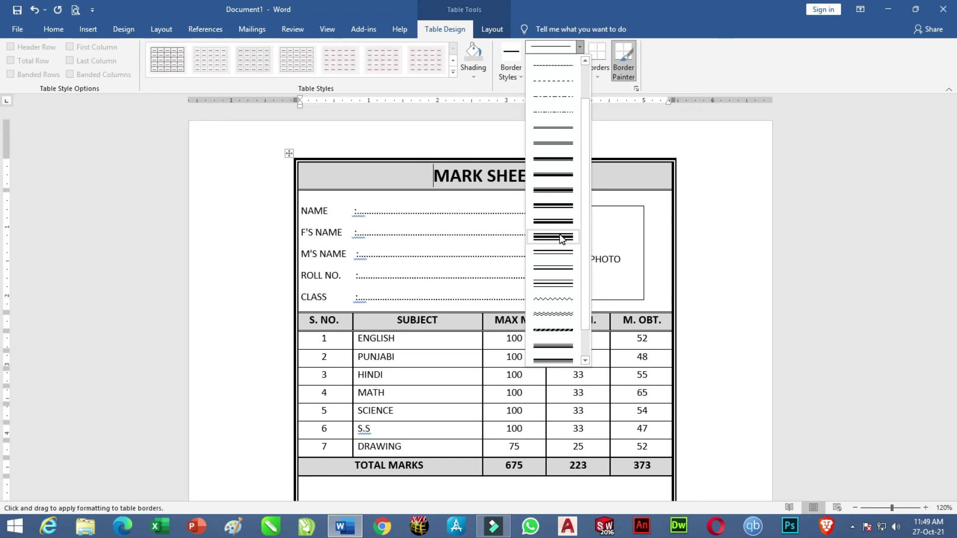
{"action": "left_click", "coordinate": [89, 28]}
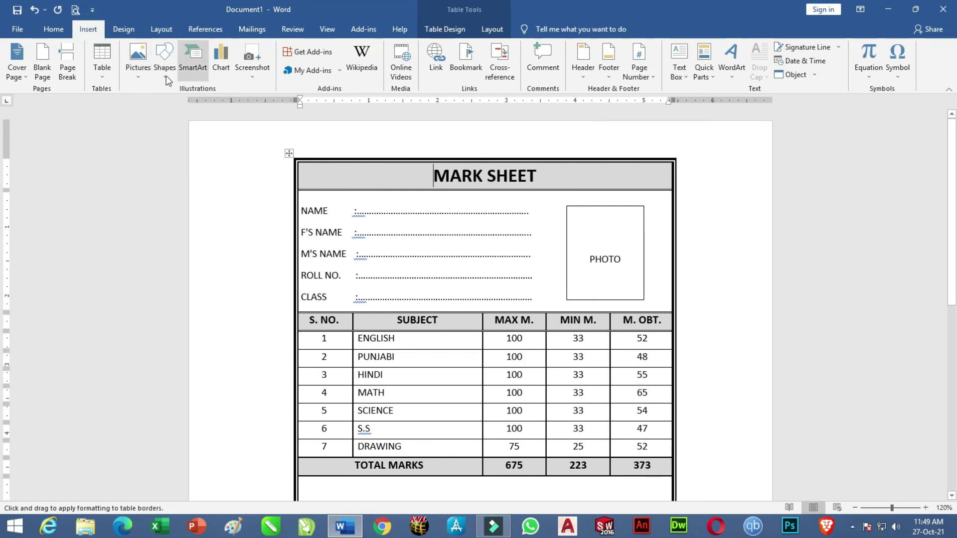
{"action": "left_click", "coordinate": [165, 59]}
{"action": "left_click", "coordinate": [198, 102]}
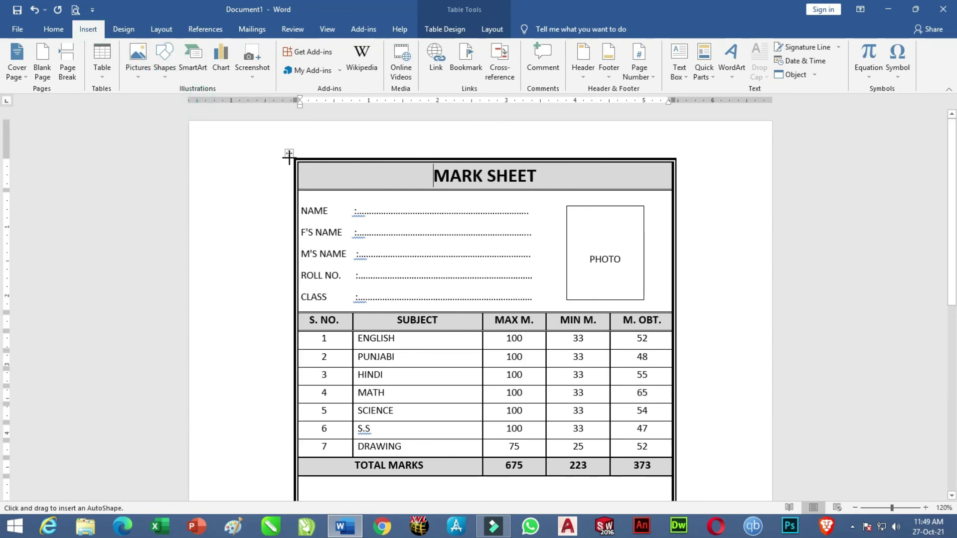
{"action": "mouse_move", "coordinate": [290, 154]}
{"action": "left_mouse_down"}
{"action": "mouse_move", "coordinate": [689, 452]}
{"action": "mouse_move", "coordinate": [680, 503]}
{"action": "left_mouse_up"}
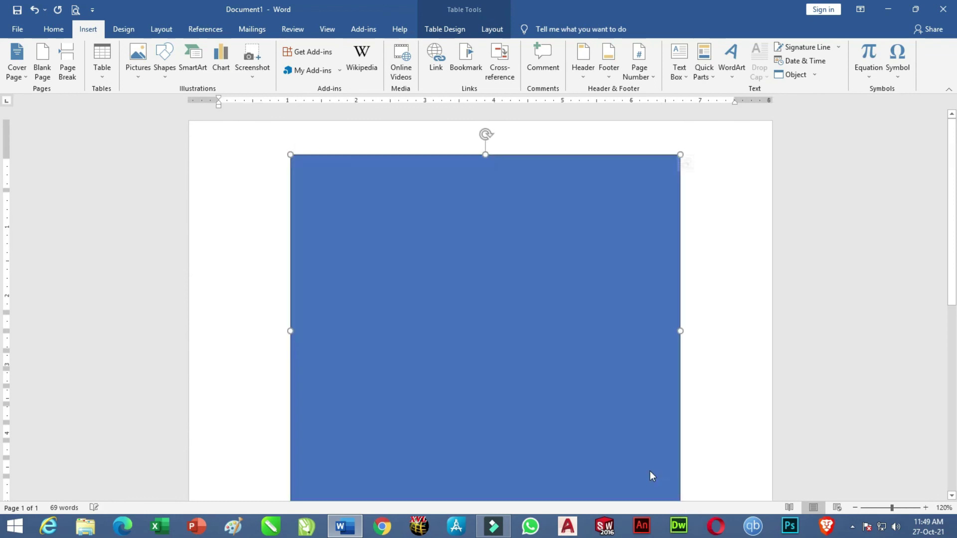
{"action": "scroll", "coordinate": [580, 320], "scroll_direction": "down", "scroll_amount": 2}
{"action": "scroll", "coordinate": [580, 320], "scroll_direction": "down", "scroll_amount": 3}
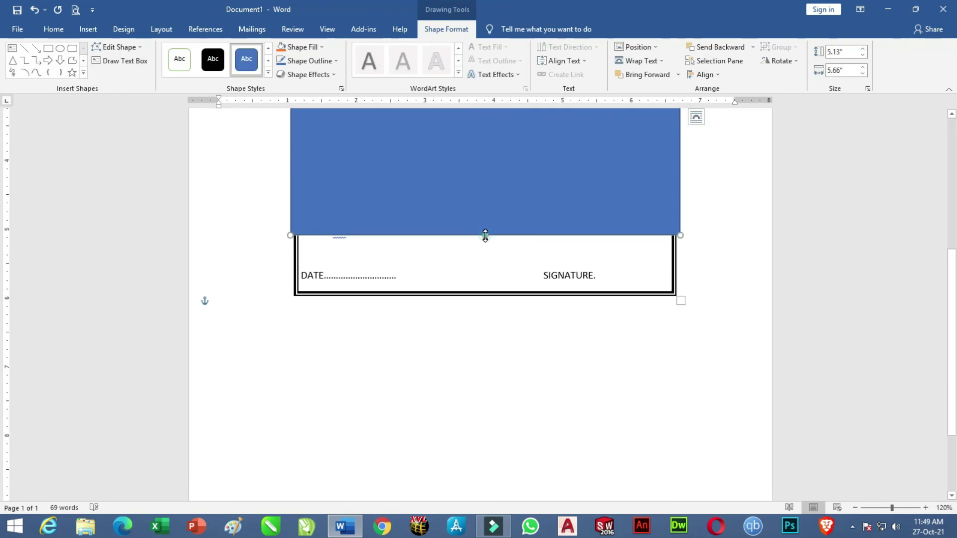
{"action": "left_click_drag", "start_coordinate": [485, 236], "coordinate": [479, 299]}
{"action": "scroll", "coordinate": [477, 299], "scroll_direction": "up", "scroll_amount": 5}
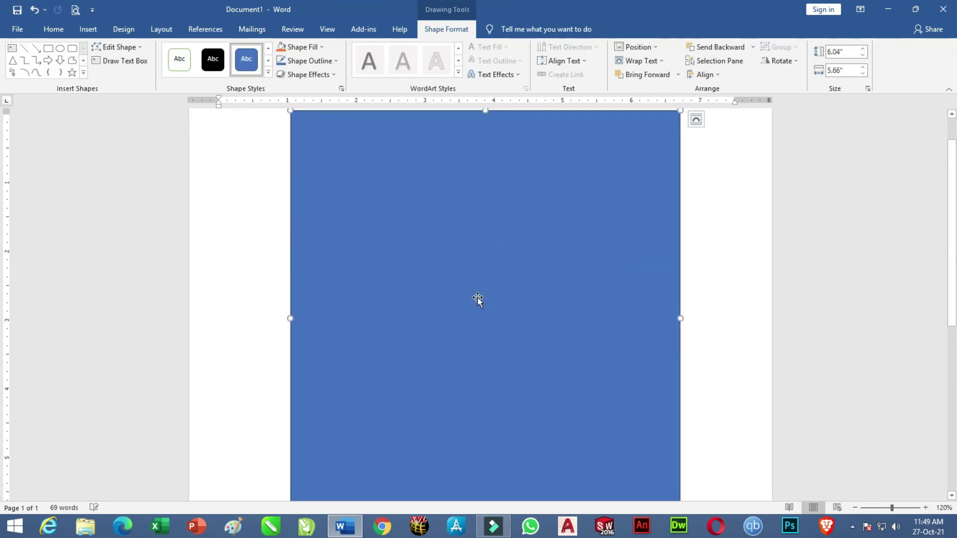
Give the rectangle No Fill and a black outline so the table shows through.
{"action": "left_click", "coordinate": [317, 47]}
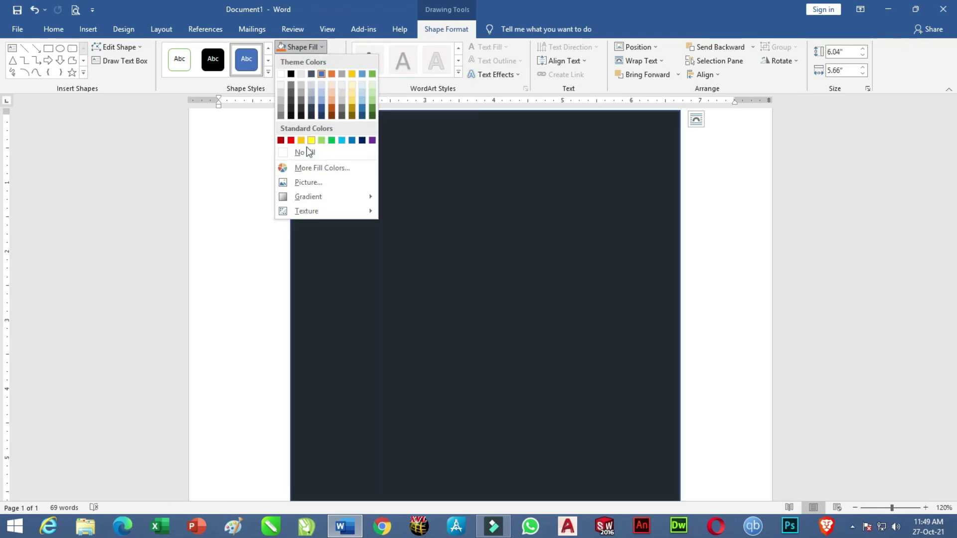
{"action": "left_click", "coordinate": [309, 152]}
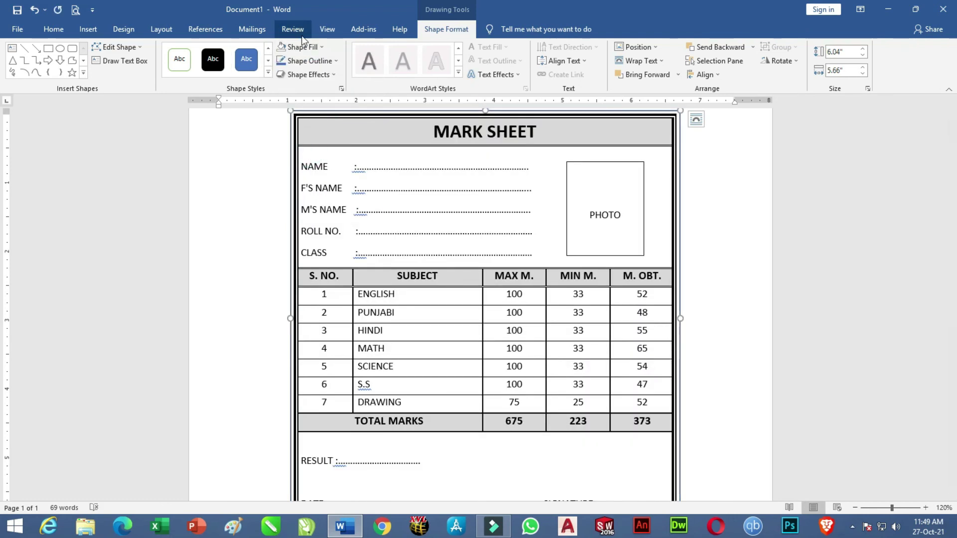
{"action": "left_click", "coordinate": [306, 61]}
{"action": "left_click", "coordinate": [291, 89]}
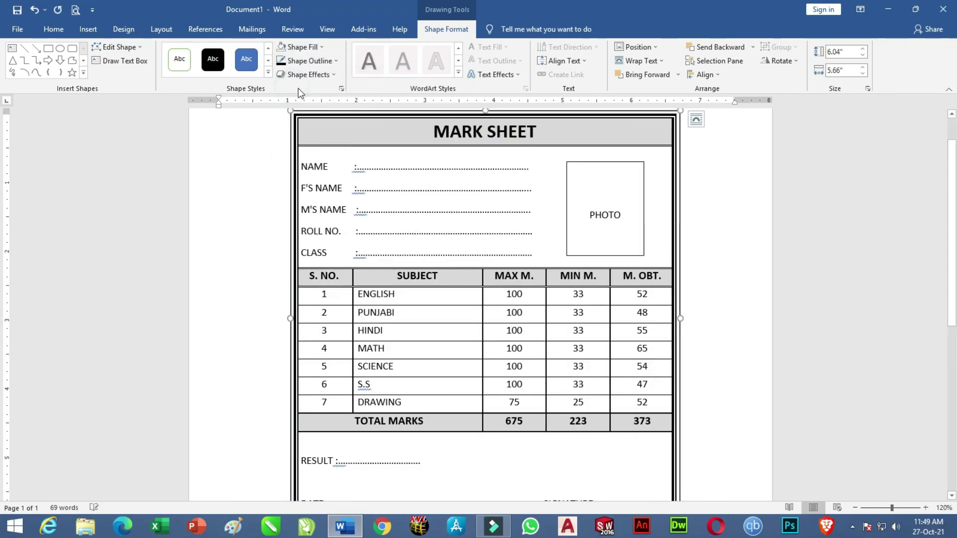
{"action": "left_click", "coordinate": [722, 187]}
{"action": "scroll", "coordinate": [722, 174], "scroll_direction": "up", "scroll_amount": 2}
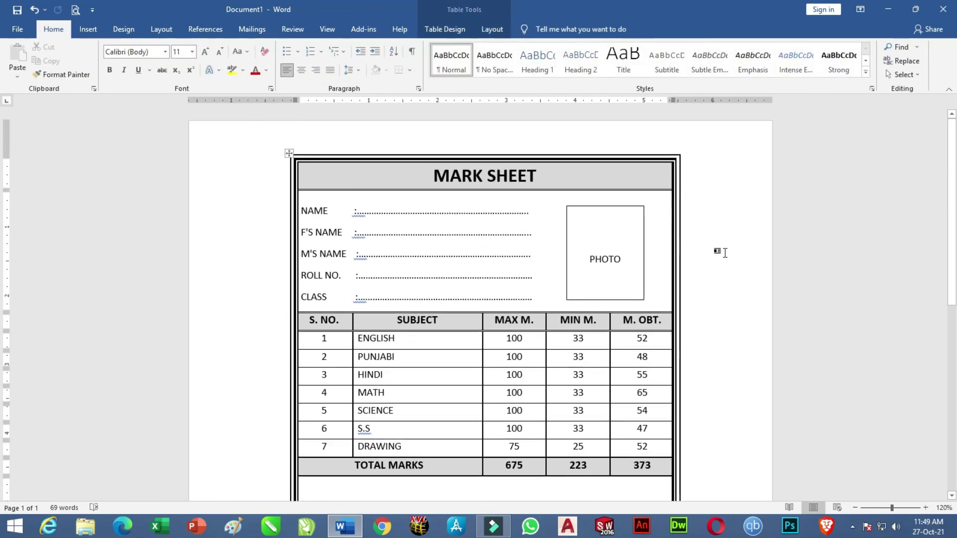
{"action": "scroll", "coordinate": [724, 255], "scroll_direction": "down", "scroll_amount": 3}
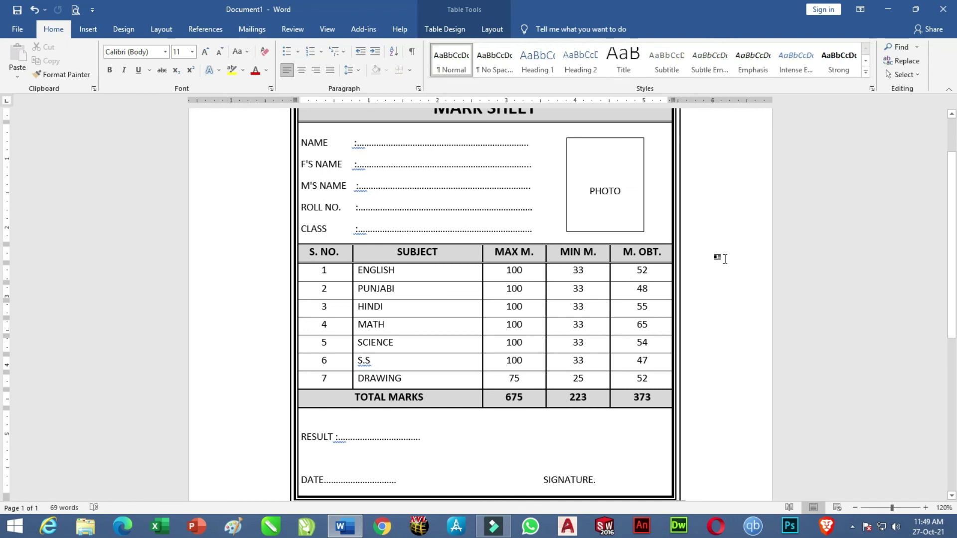
{"action": "scroll", "coordinate": [724, 258], "scroll_direction": "down", "scroll_amount": 5}
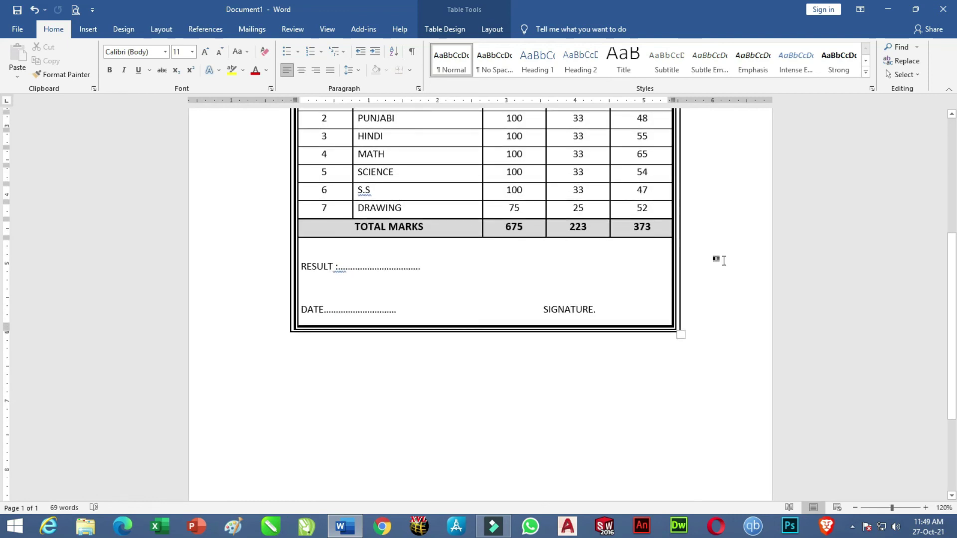